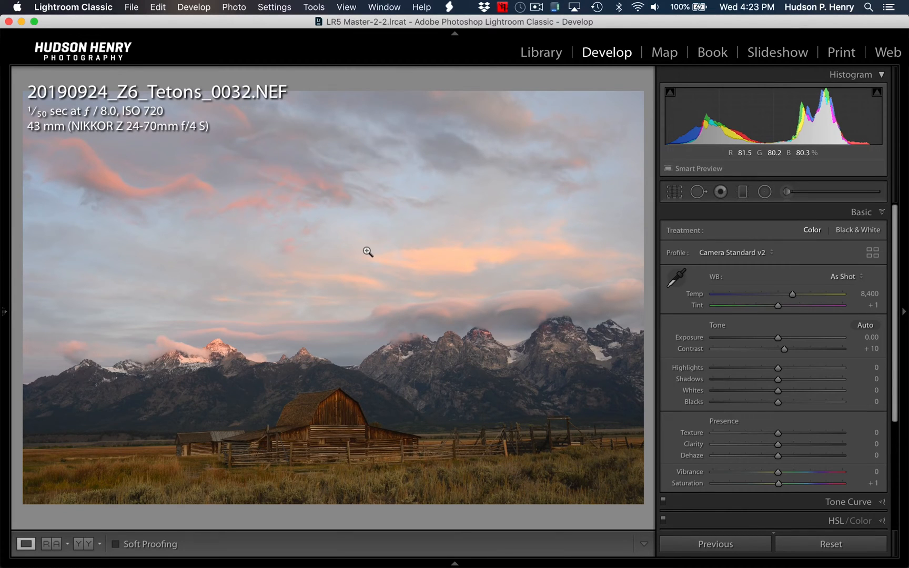
Step: Hide the photo info overlay and raise the photo's Whites to +64 with the clipping indicators on
key("i")
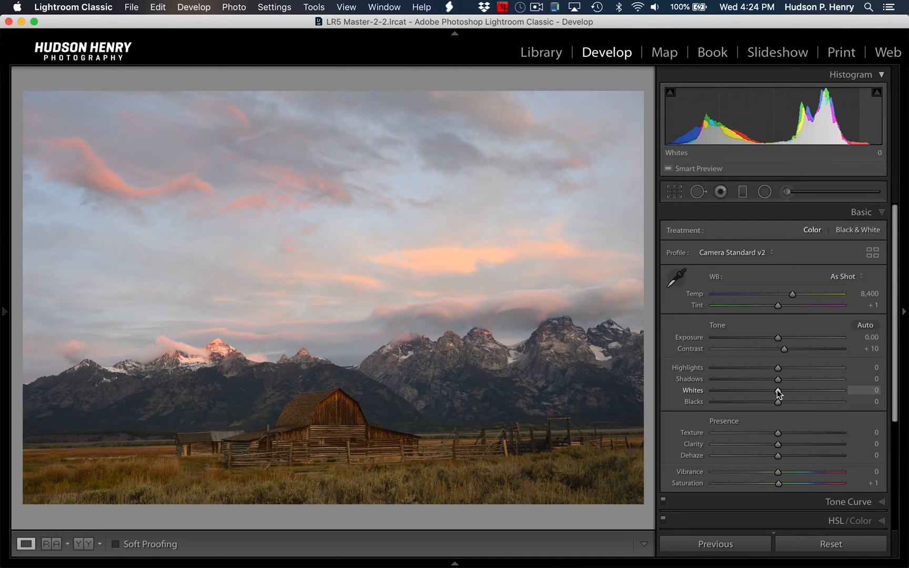
left_click_drag(779, 392, 809, 388)
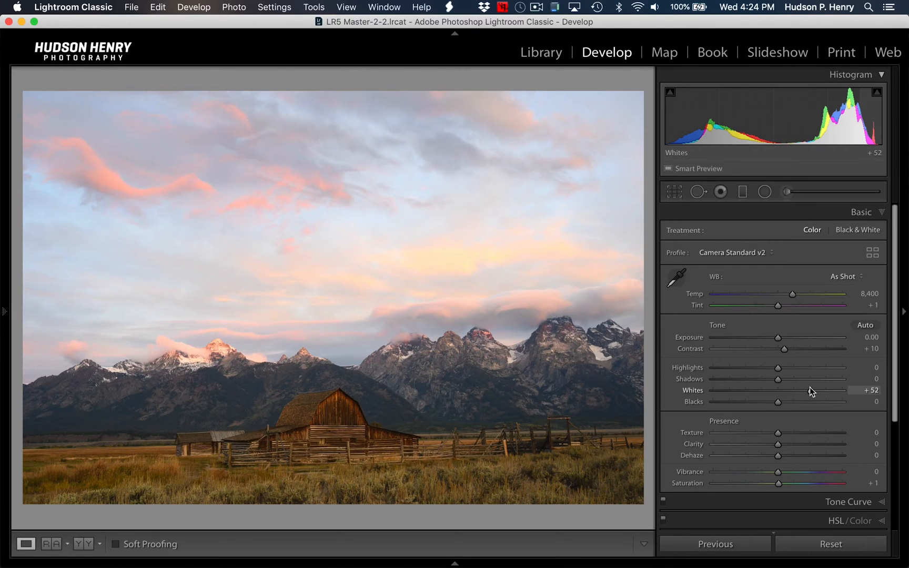
left_click(809, 388, "alt")
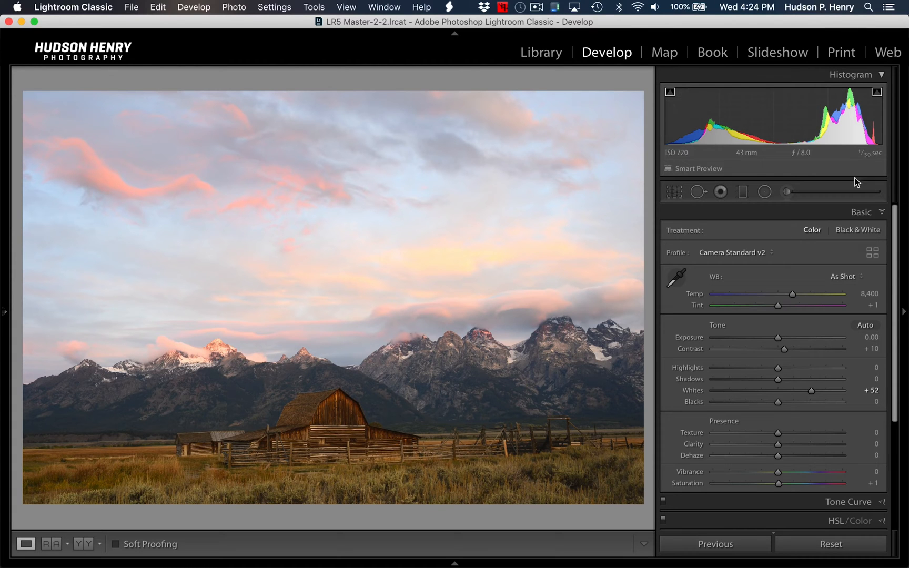
left_click_drag(809, 393, 812, 392)
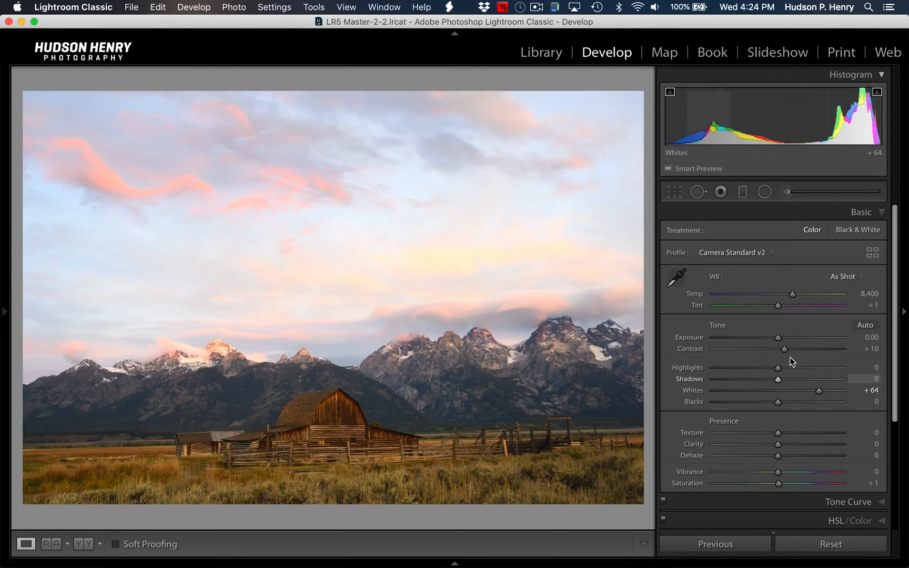
Step: Try an Exposure of +0.45, reset Exposure to zero, and set the Whites to +65
mouse_move(778, 339)
left_mouse_down()
mouse_move(812, 336)
mouse_move(781, 338)
left_mouse_up()
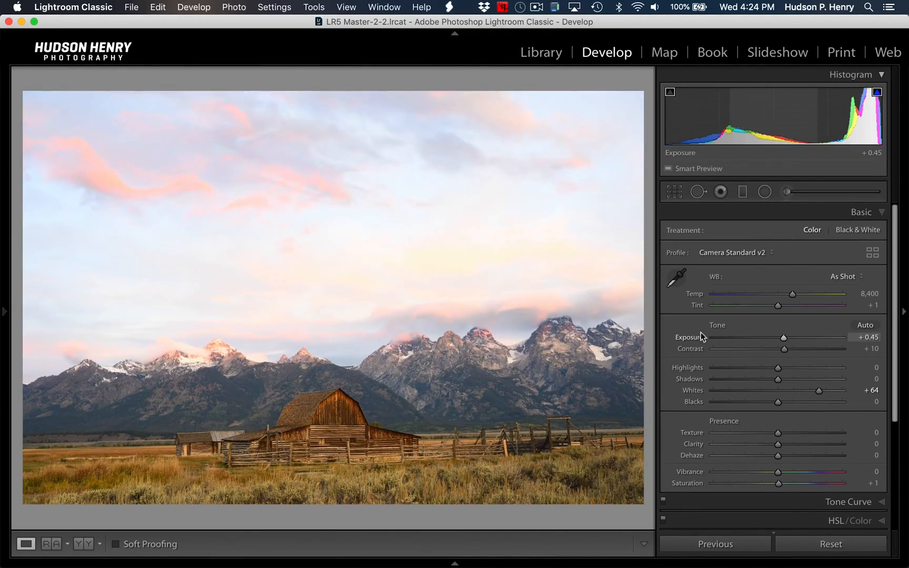
double_click(685, 337)
left_click_drag(819, 389, 820, 388)
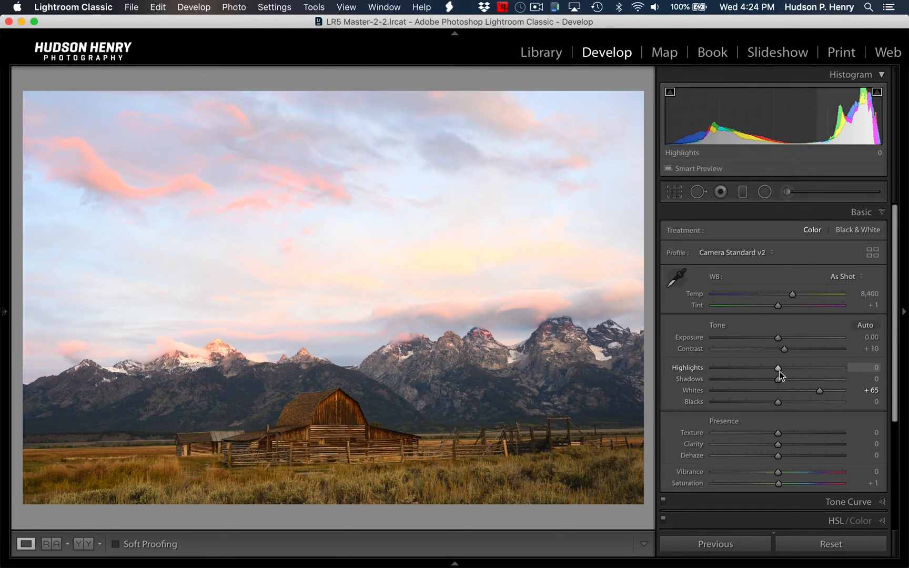
Step: Lower the photo's Blacks to −32 and raise its Shadows to +28
left_click_drag(775, 402, 751, 403)
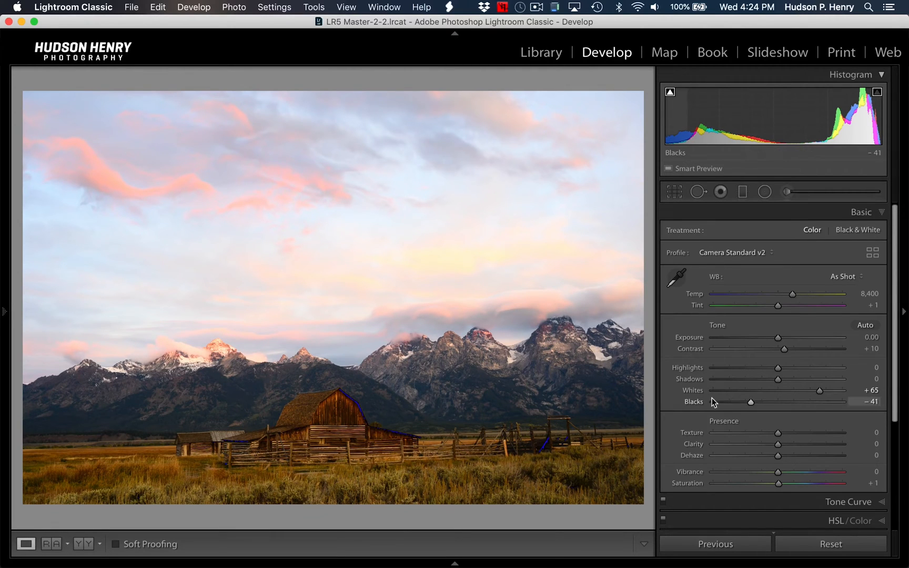
left_click_drag(749, 402, 754, 403)
left_click_drag(755, 401, 793, 378)
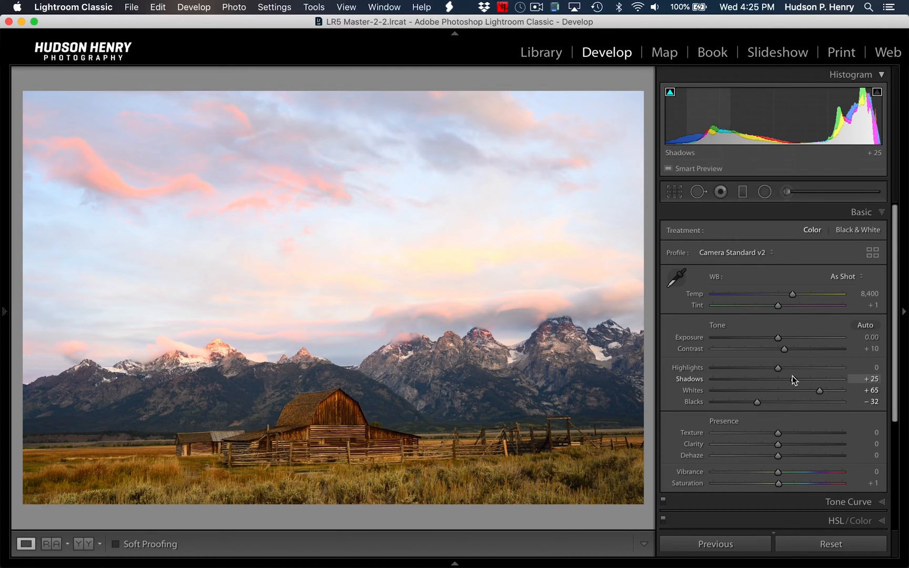
left_click_drag(792, 376, 794, 376)
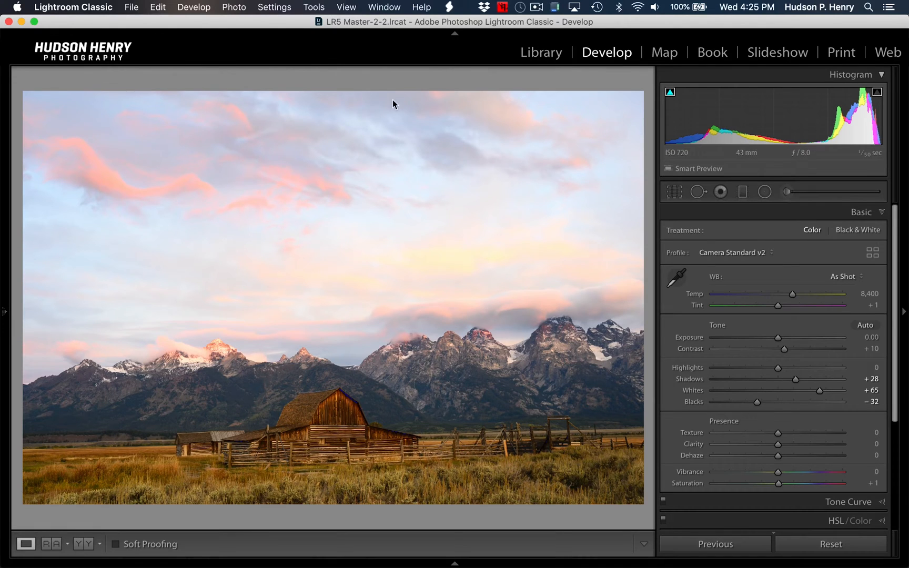
Step: Activate the Adjustment Brush and reset its Shadows effect to zero
left_click(786, 192)
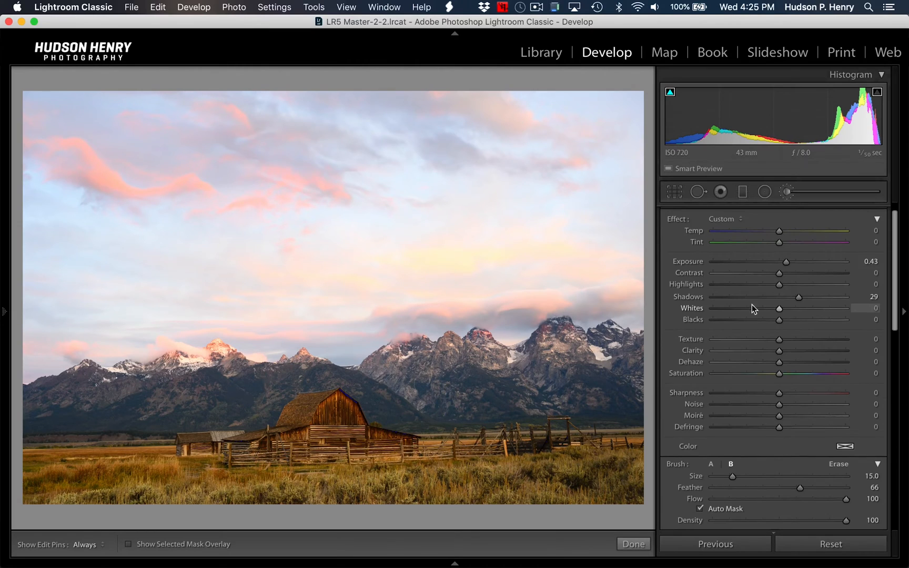
double_click(694, 297)
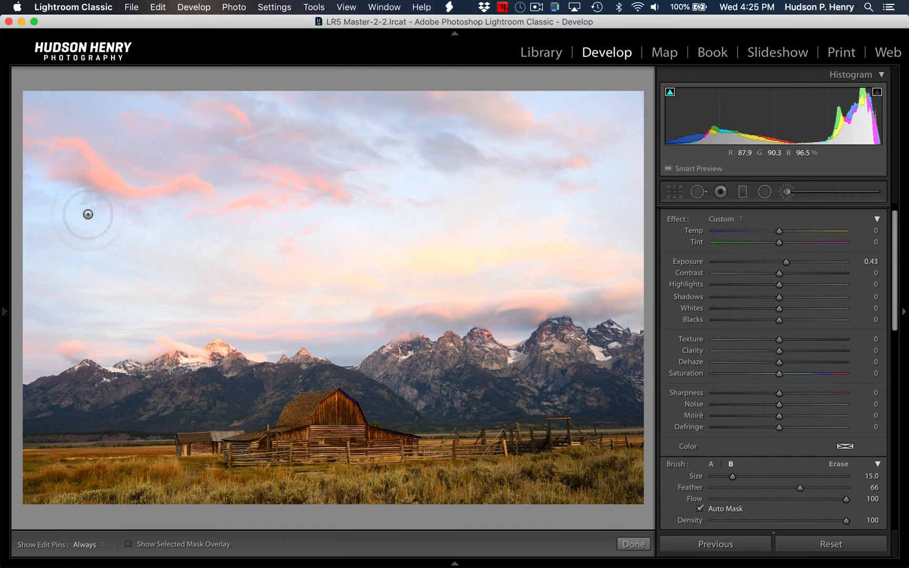
Step: Set the adjustment brush's size to 24, feather to 83 and flow to 40
scroll(777, 450, "down", 3)
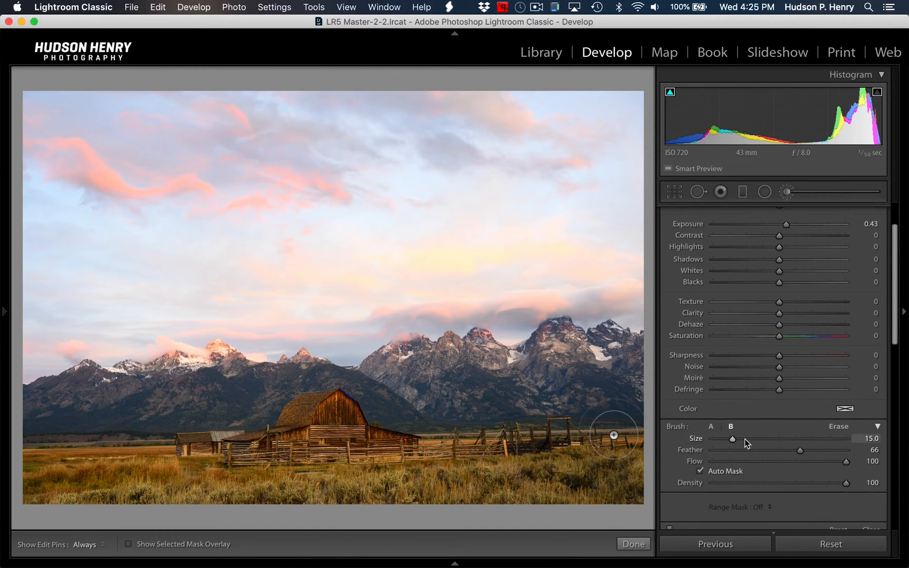
mouse_move(731, 440)
left_mouse_down()
mouse_move(747, 439)
mouse_move(739, 438)
left_mouse_up()
key("bracketright")
key("bracketright")
key("bracketright")
key("bracketright")
key("bracketright")
key("bracketright")
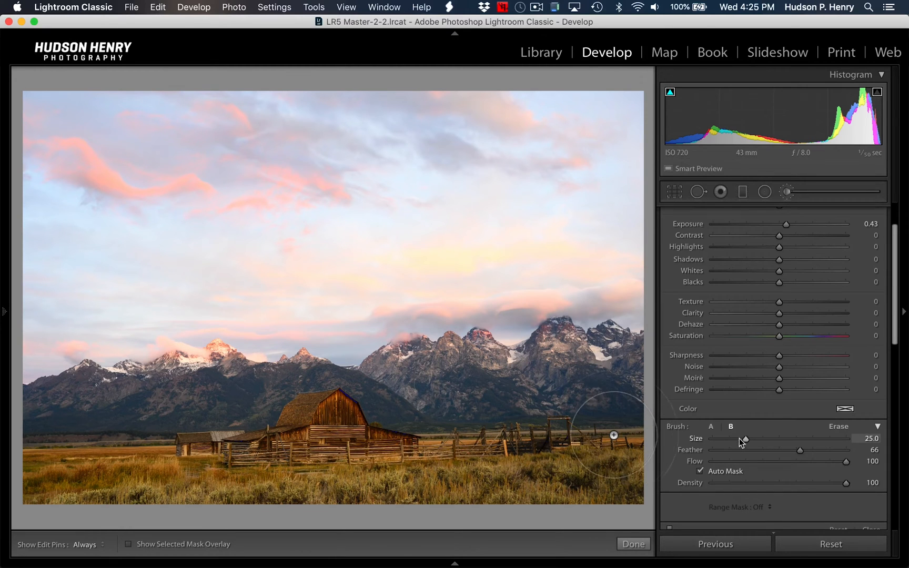
key("bracketleft")
key("bracketleft")
key("bracketleft")
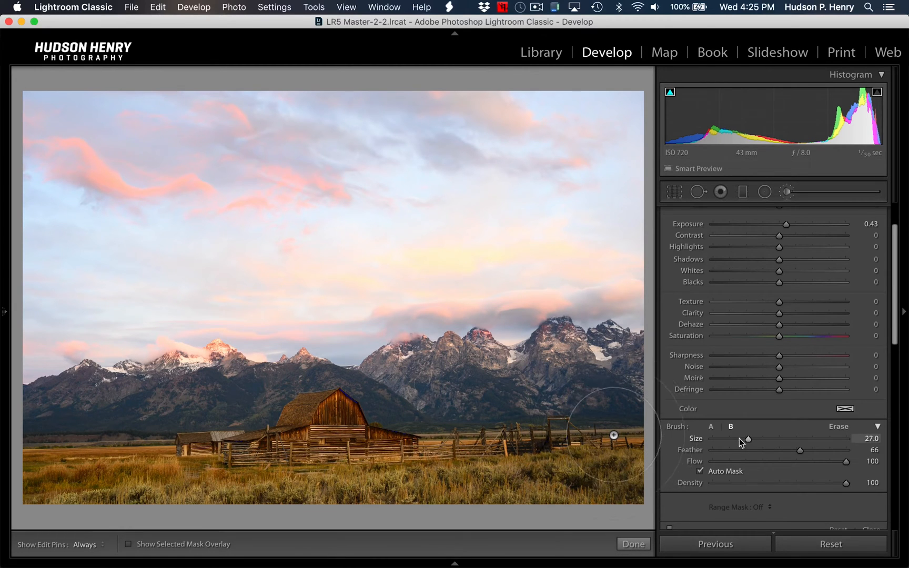
mouse_move(800, 451)
left_mouse_down()
mouse_move(846, 447)
mouse_move(814, 447)
mouse_move(823, 448)
left_mouse_up()
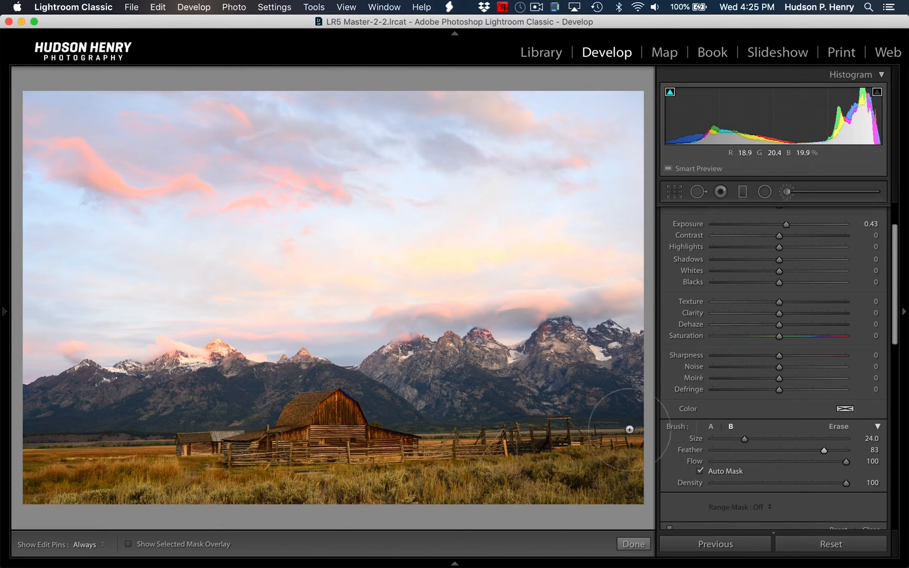
mouse_move(846, 461)
left_mouse_down()
mouse_move(758, 463)
mouse_move(774, 462)
left_mouse_up()
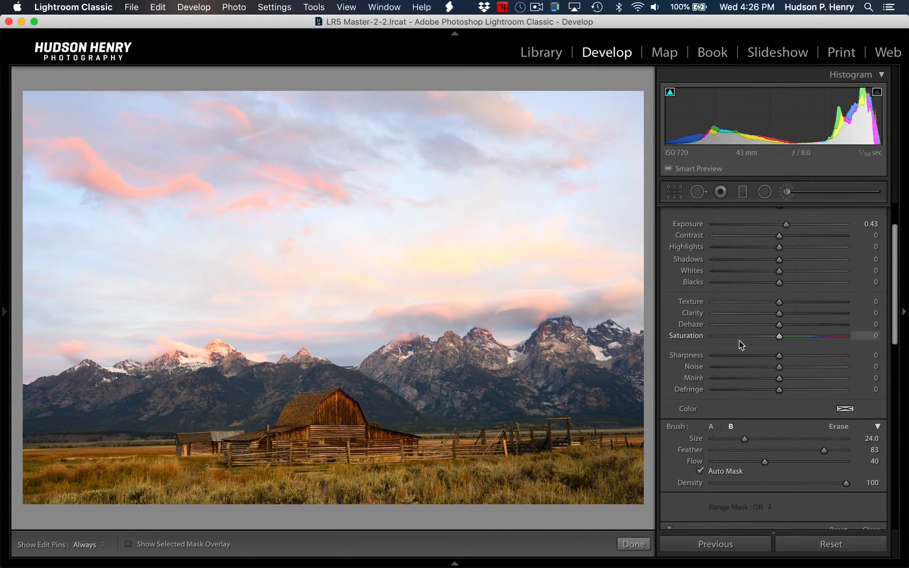
Step: Place a narrow graduated filter across the mountains just above the barn, covering the sky and tilted slightly upward to the right
left_click(742, 192)
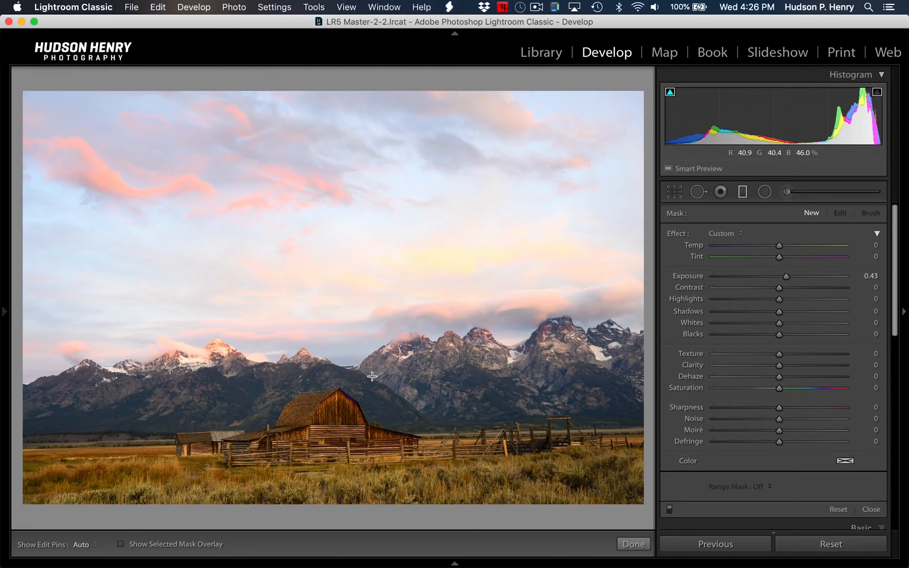
left_click_drag(372, 376, 372, 398)
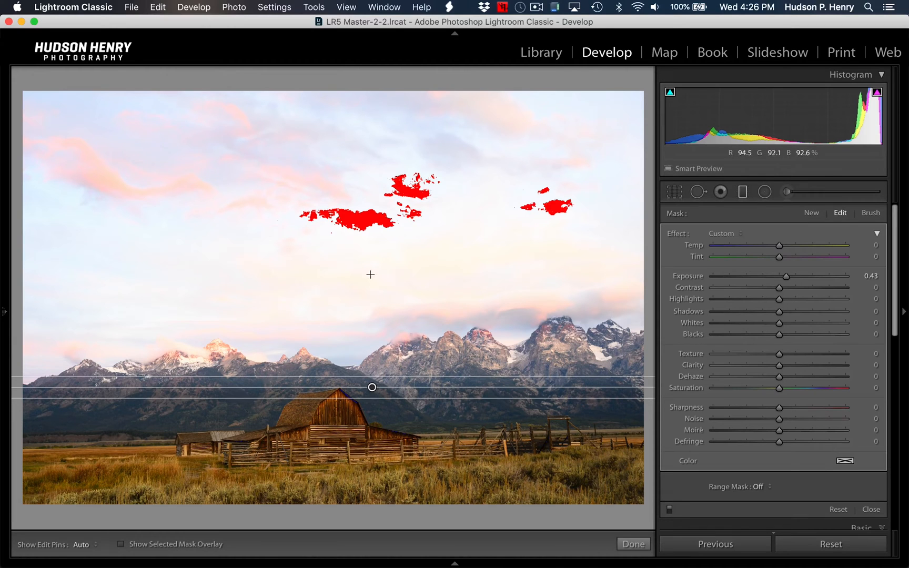
left_click_drag(368, 388, 363, 381)
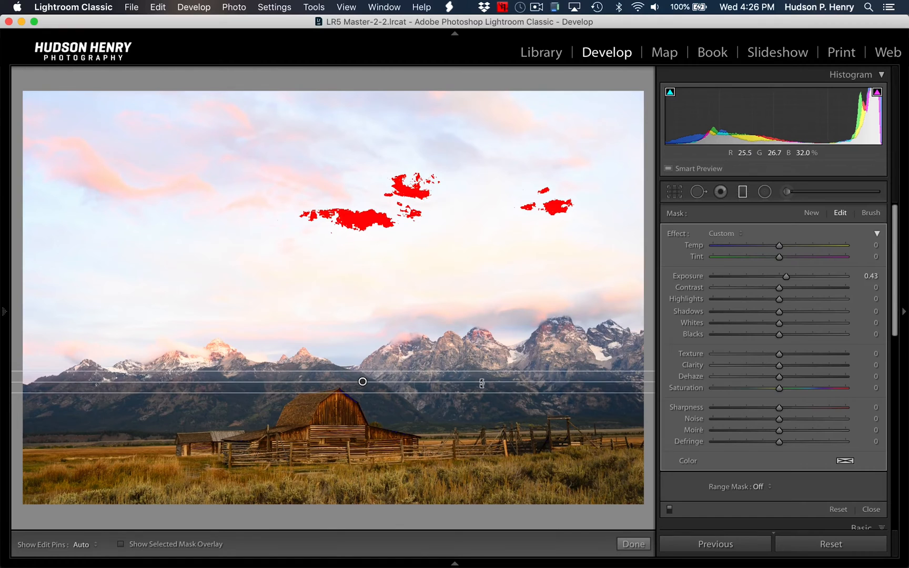
left_click_drag(482, 383, 482, 377)
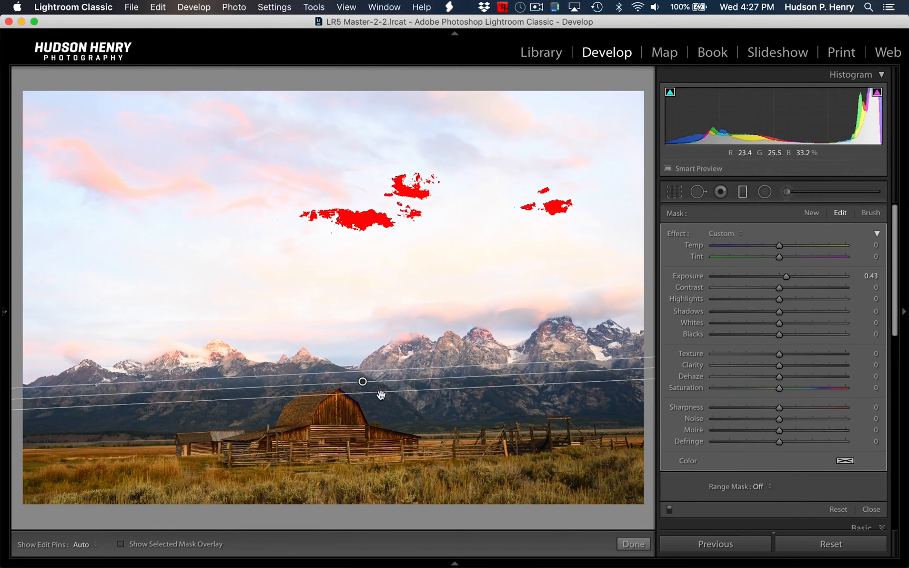
left_click_drag(373, 401, 374, 410)
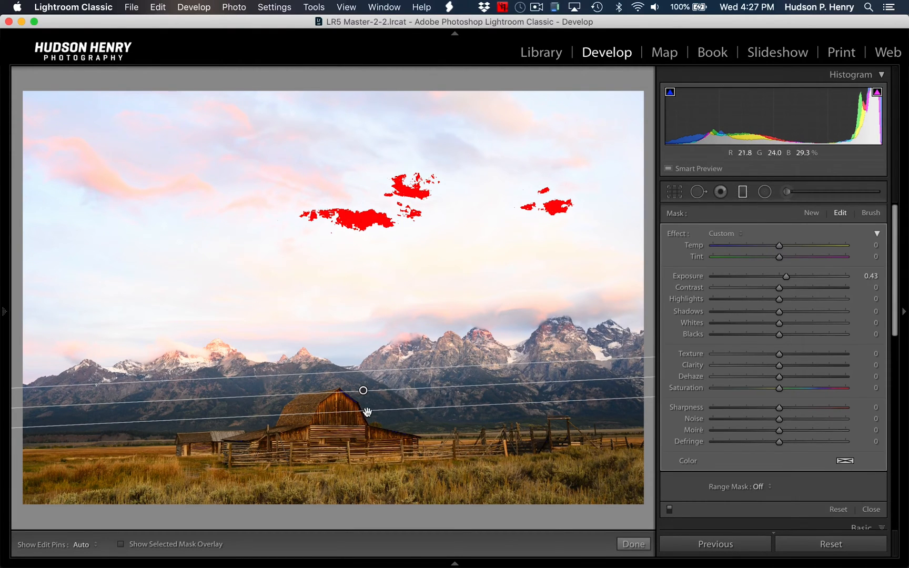
mouse_move(363, 390)
left_mouse_down()
mouse_move(360, 404)
mouse_move(368, 372)
mouse_move(364, 381)
left_mouse_up()
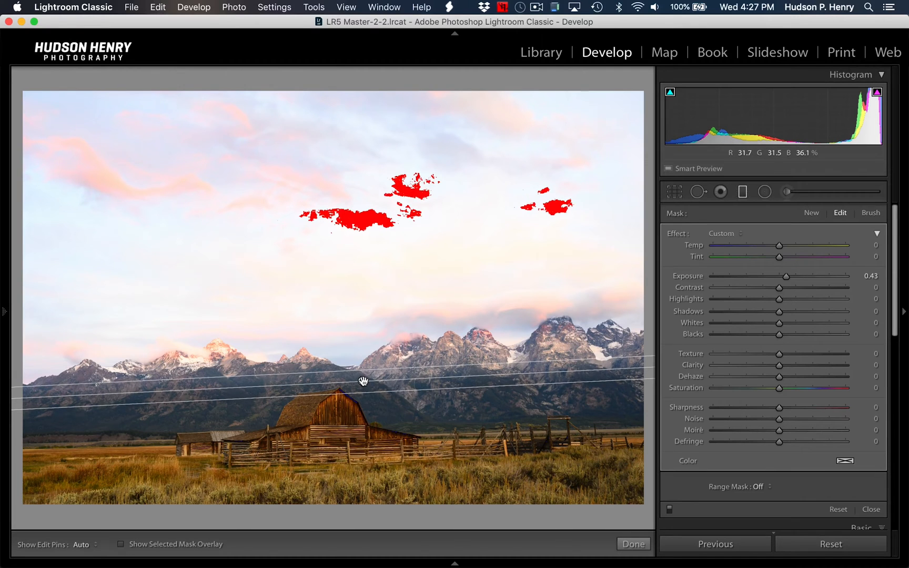
mouse_move(364, 381)
Step: Set the graduated filter's Range Mask to Luminance and show the luminance mask
left_click(769, 488)
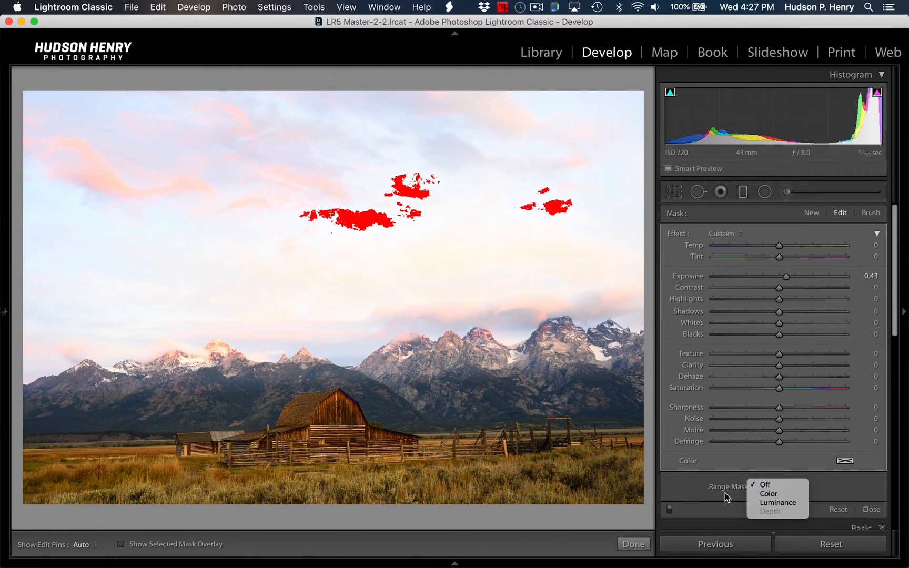
left_click(762, 501)
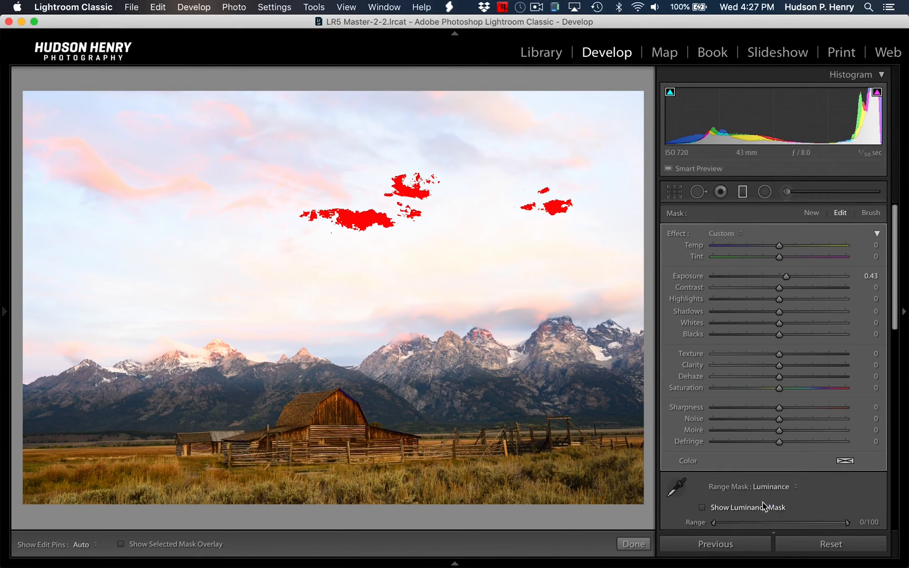
left_click(778, 490)
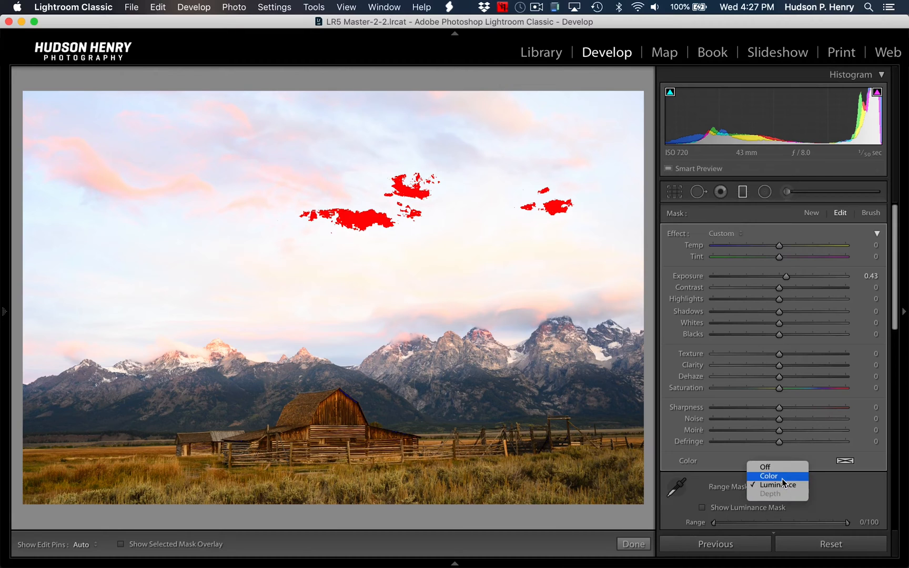
left_click(783, 485)
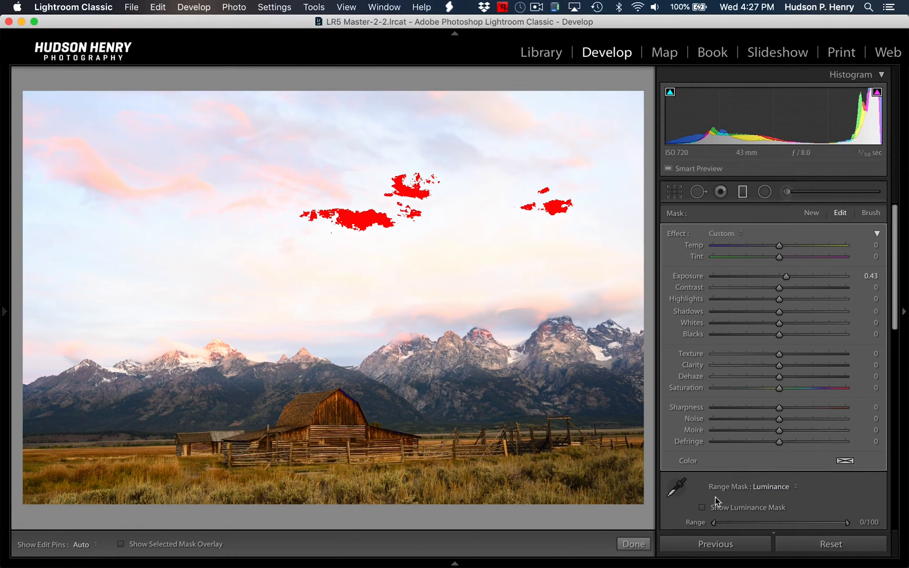
left_click(703, 508)
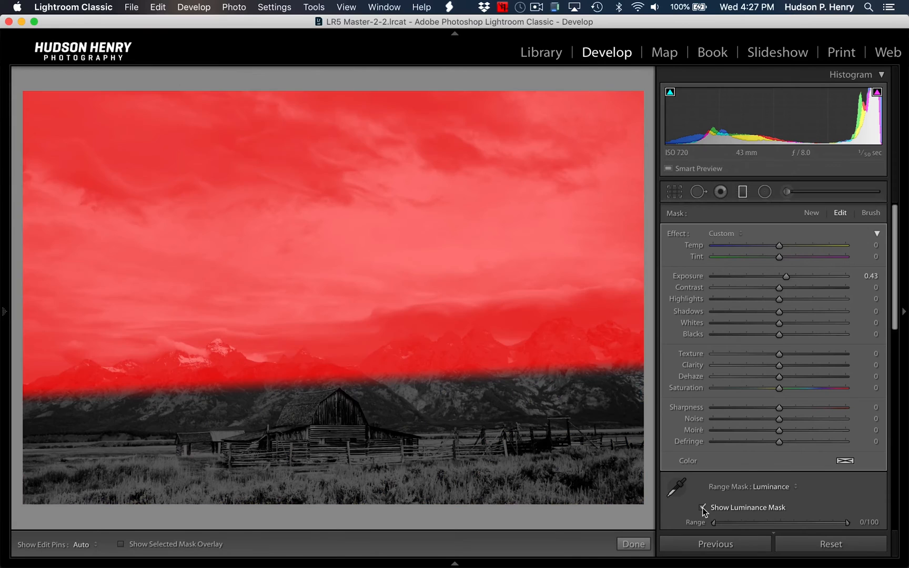
Step: Narrow the graduated filter's luminance range to 37/100, keeping the dark mountains out of the mask, and hide the luminance mask
scroll(759, 485, "down", 2)
scroll(758, 485, "down", 1)
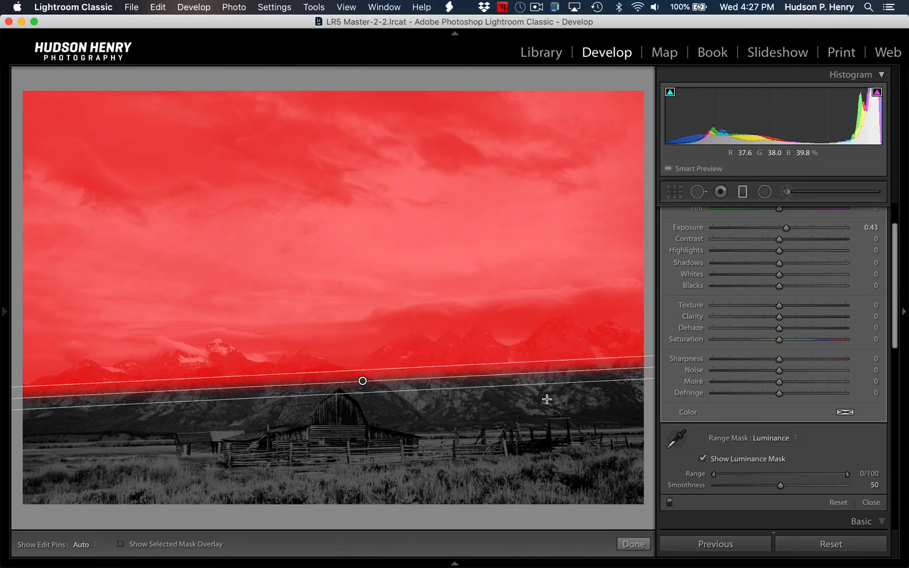
scroll(778, 472, "down", 2)
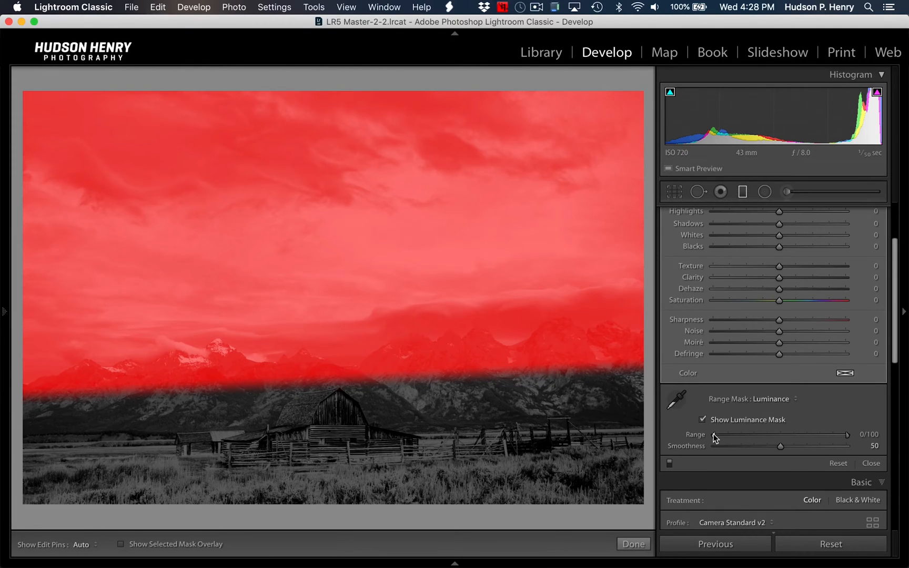
left_click_drag(713, 435, 755, 433)
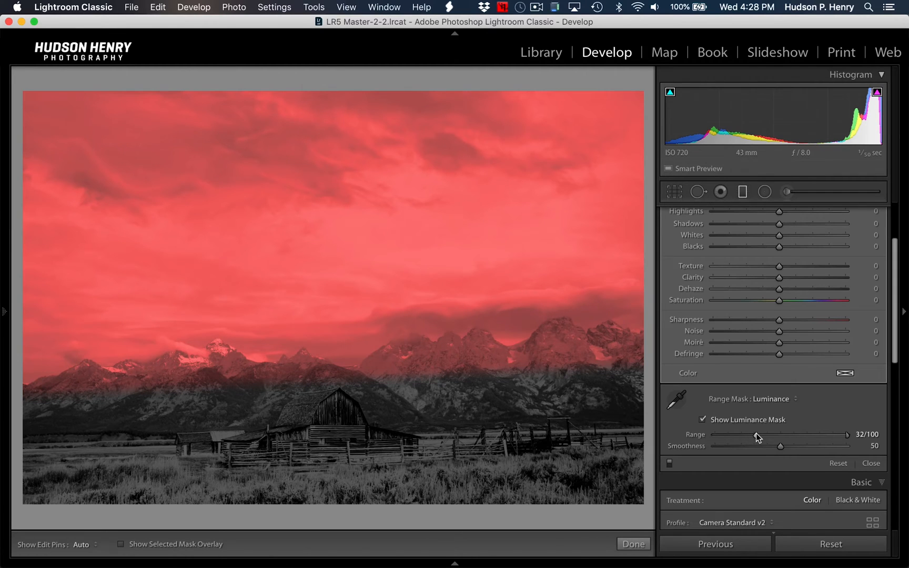
left_click_drag(759, 432, 759, 433)
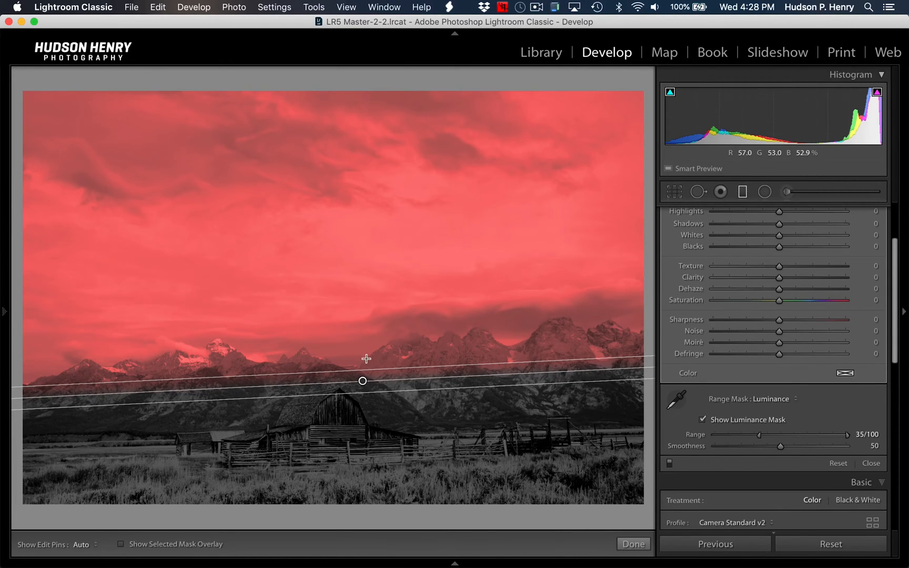
left_click_drag(759, 434, 768, 432)
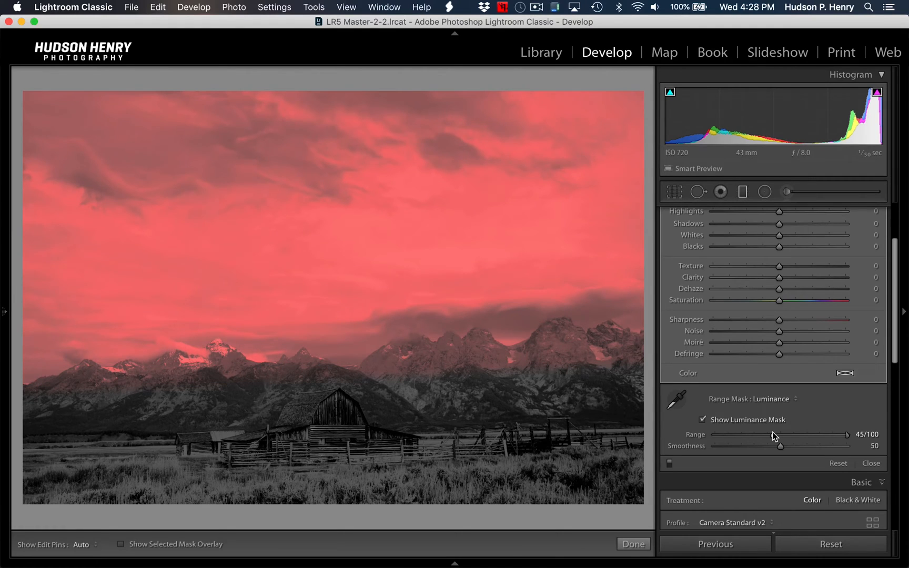
left_click_drag(770, 432, 770, 432)
mouse_move(780, 445)
left_mouse_down()
mouse_move(712, 448)
mouse_move(814, 443)
mouse_move(721, 448)
mouse_move(780, 450)
left_mouse_up()
left_click_drag(779, 435, 763, 435)
left_click(710, 422)
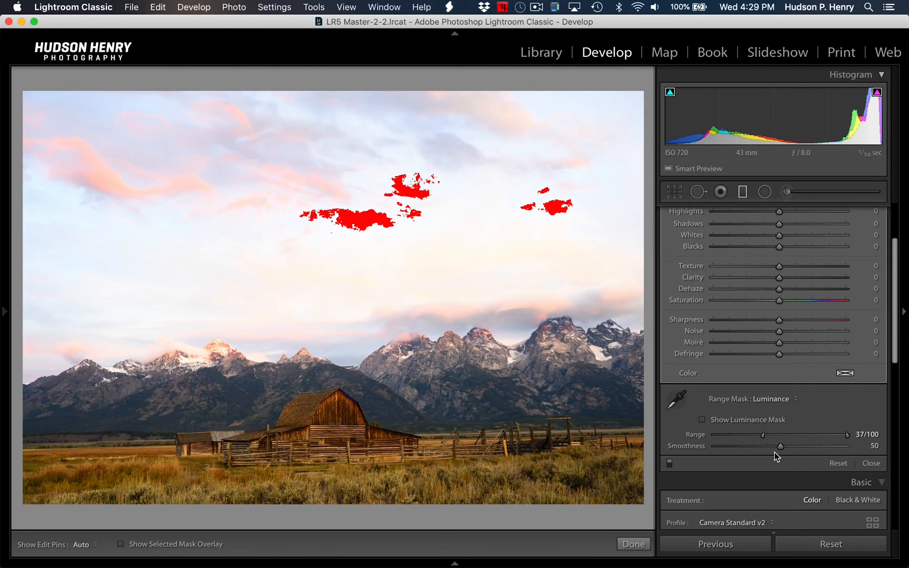
Step: Darken the sky by setting the graduated filter's Exposure to −0.80
scroll(746, 348, "up", 5)
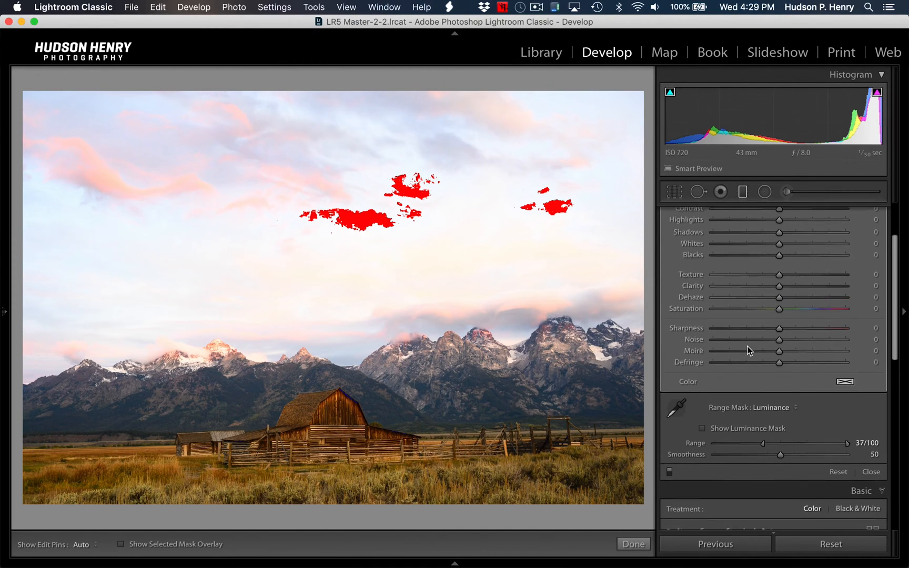
left_click_drag(786, 276, 765, 276)
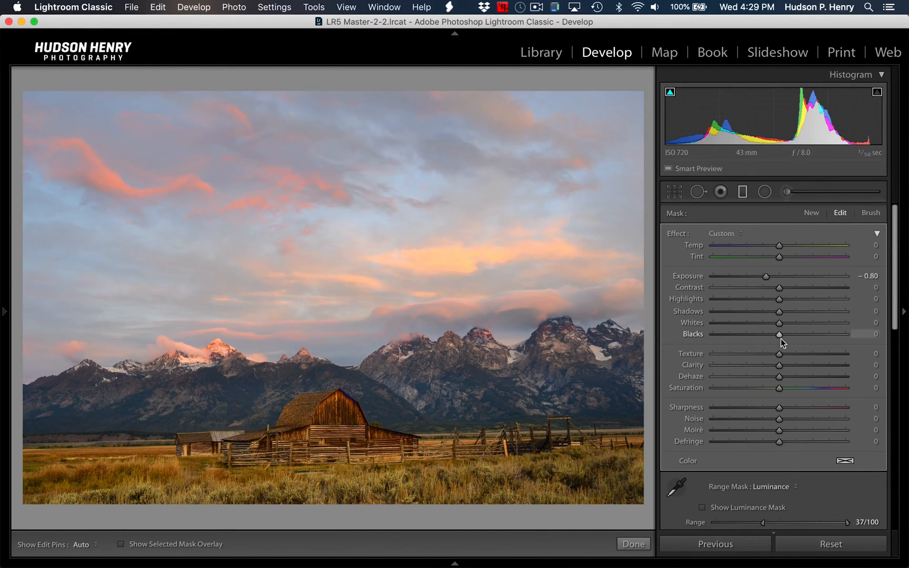
Step: Flatten the sky in the graduated filter with Whites −56, Highlights −22, Contrast −14 and Blacks −14
left_click_drag(780, 322, 743, 323)
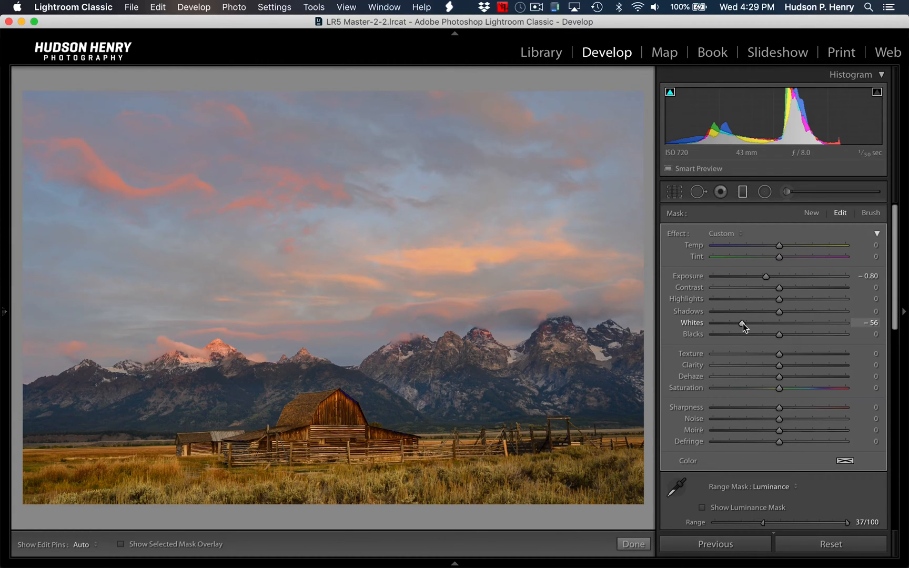
left_click_drag(779, 299, 761, 300)
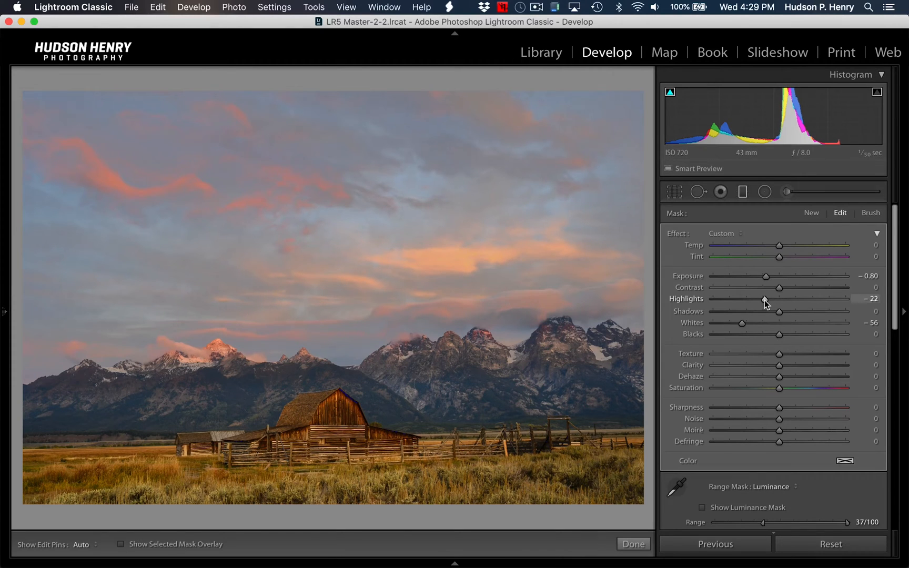
left_click_drag(779, 287, 769, 288)
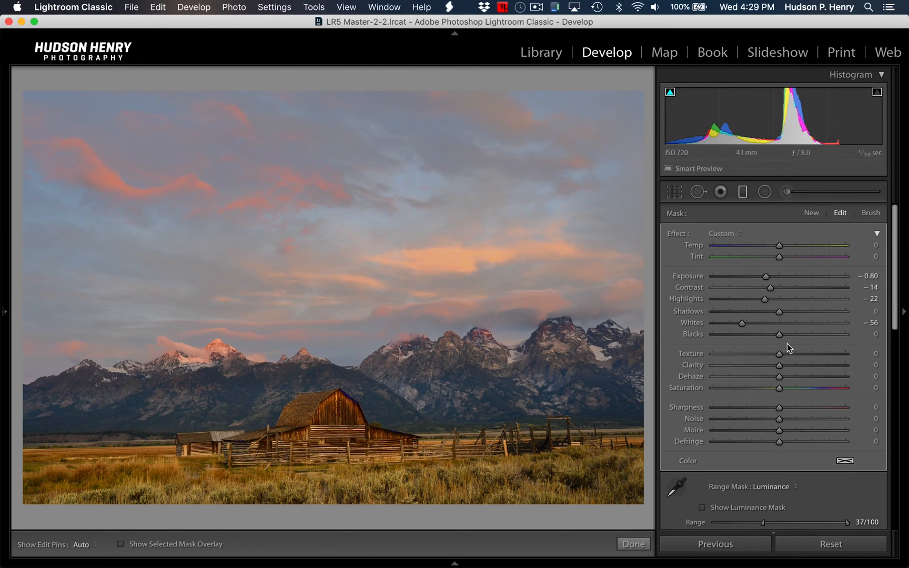
left_click_drag(781, 335, 769, 336)
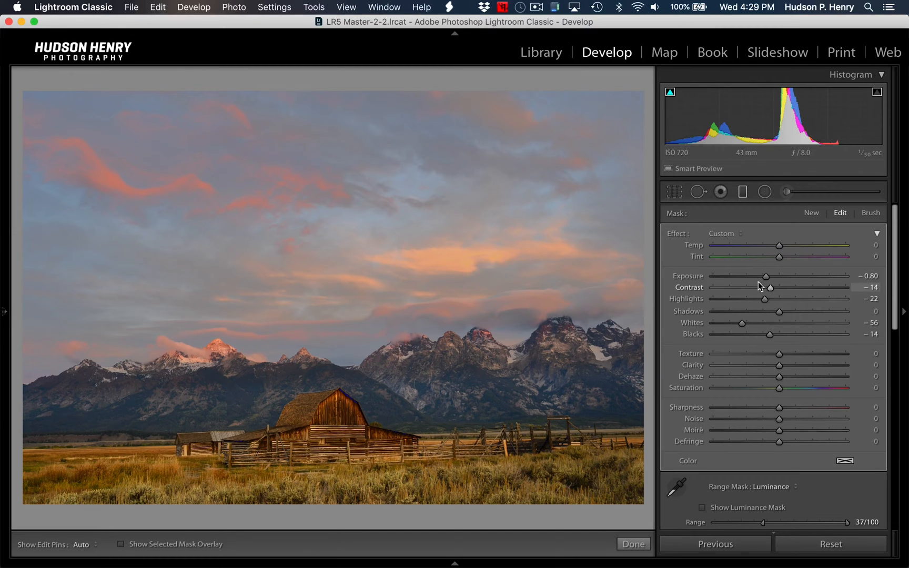
Step: Refine the graduated filter to Exposure −0.73, Highlights −31 and Whites −57, and cool the sky with Temp −3
left_click_drag(766, 276, 770, 276)
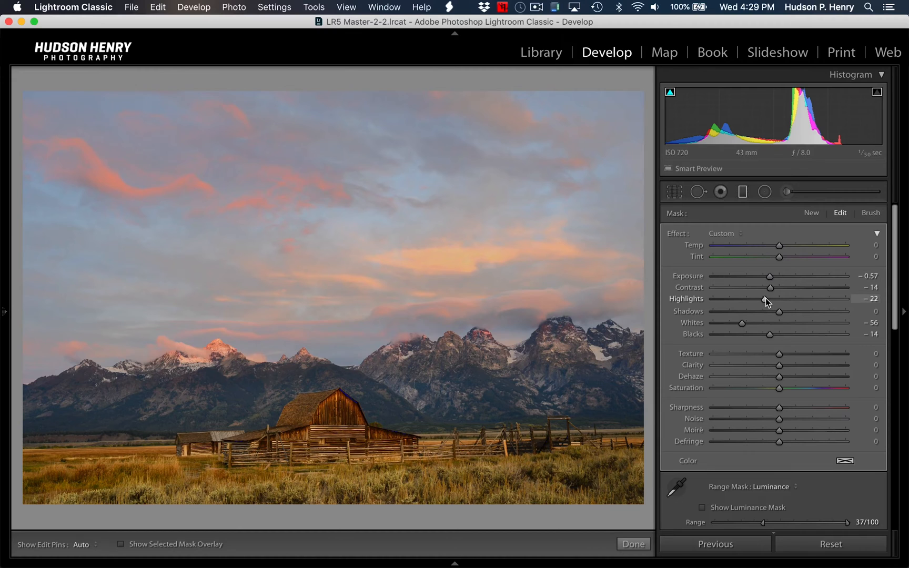
left_click_drag(762, 297, 759, 298)
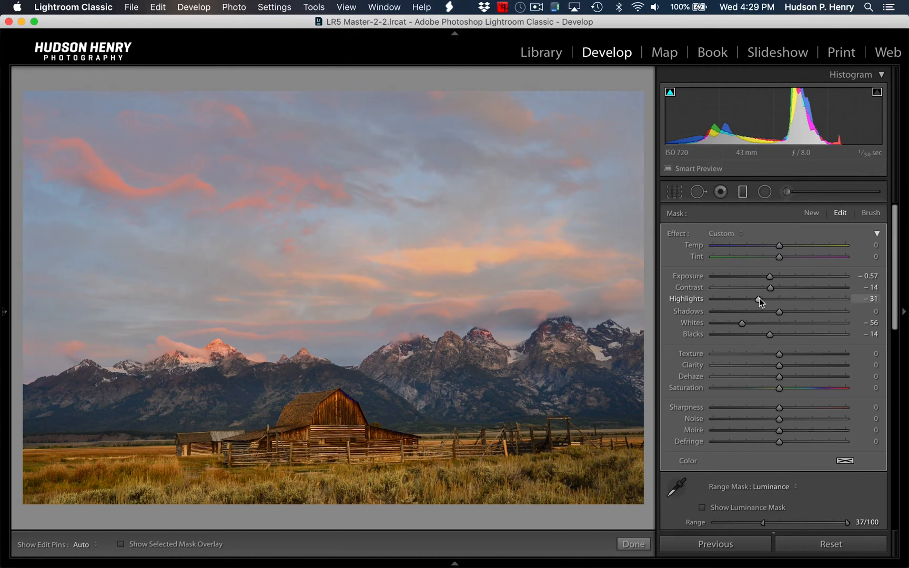
left_click_drag(743, 324, 741, 324)
left_click_drag(768, 275, 765, 275)
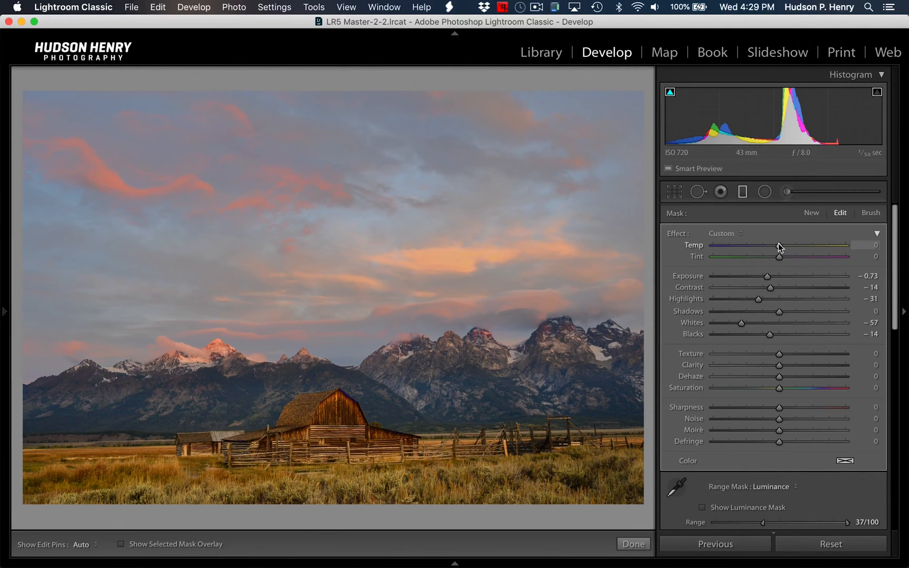
mouse_move(779, 246)
left_mouse_down()
mouse_move(788, 247)
mouse_move(778, 247)
left_mouse_up()
left_click_drag(777, 247, 778, 248)
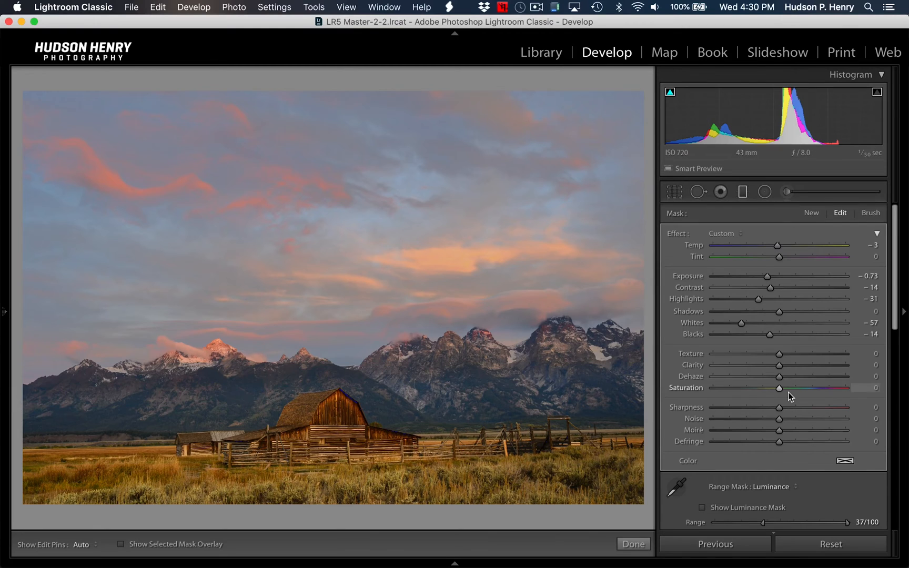
Step: Set the Smoothness of the graduated filter's luminance range mask to 33
scroll(788, 392, "down", 5)
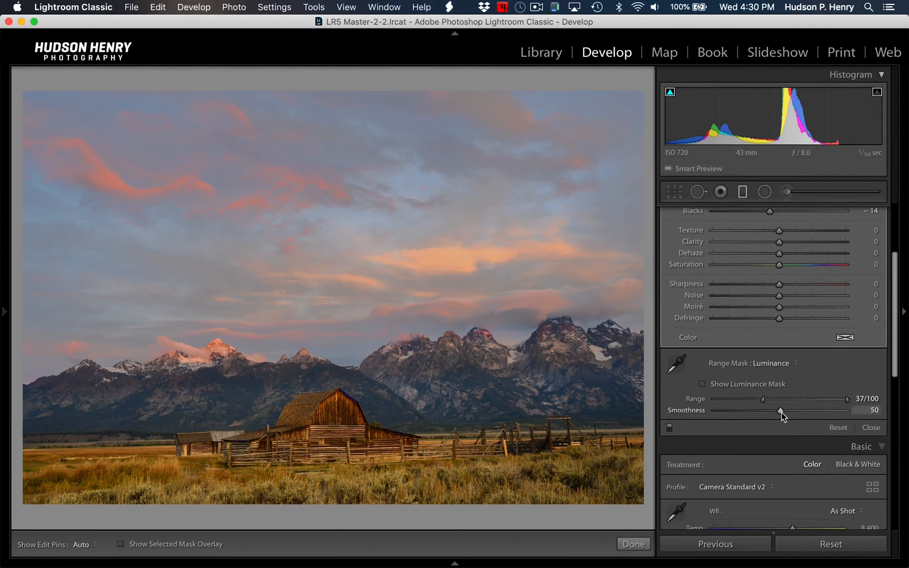
mouse_move(781, 413)
left_mouse_down()
mouse_move(755, 413)
mouse_move(774, 414)
left_mouse_up()
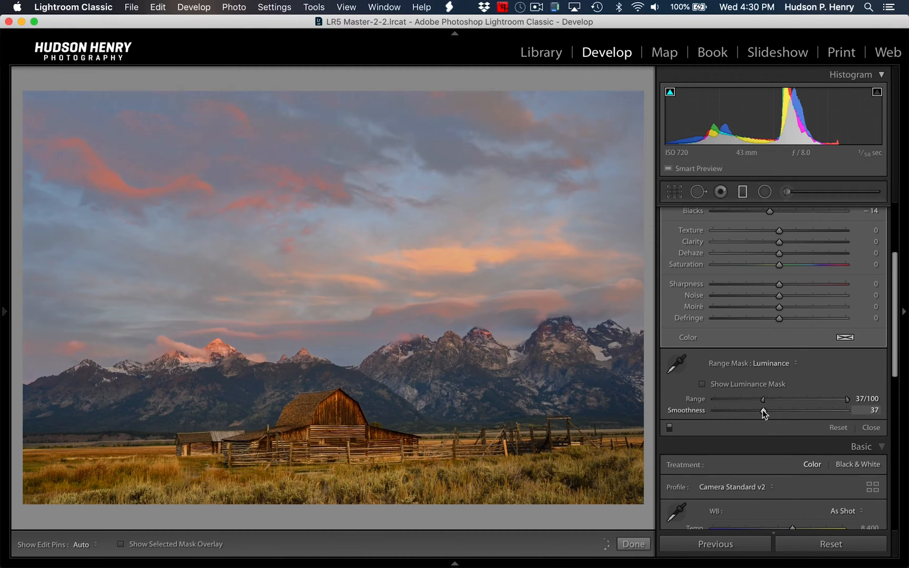
left_click_drag(757, 411, 781, 411)
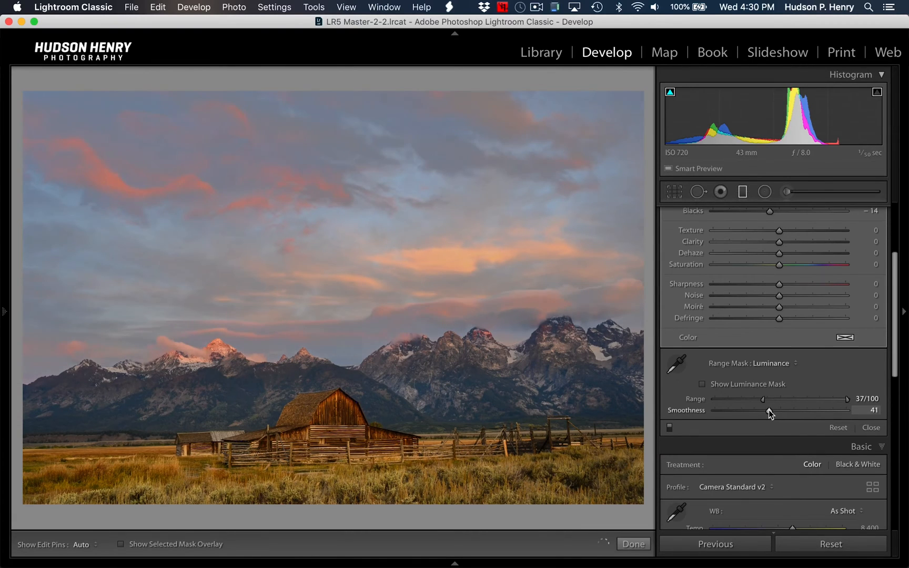
mouse_move(766, 410)
left_mouse_down()
mouse_move(748, 410)
mouse_move(756, 408)
left_mouse_up()
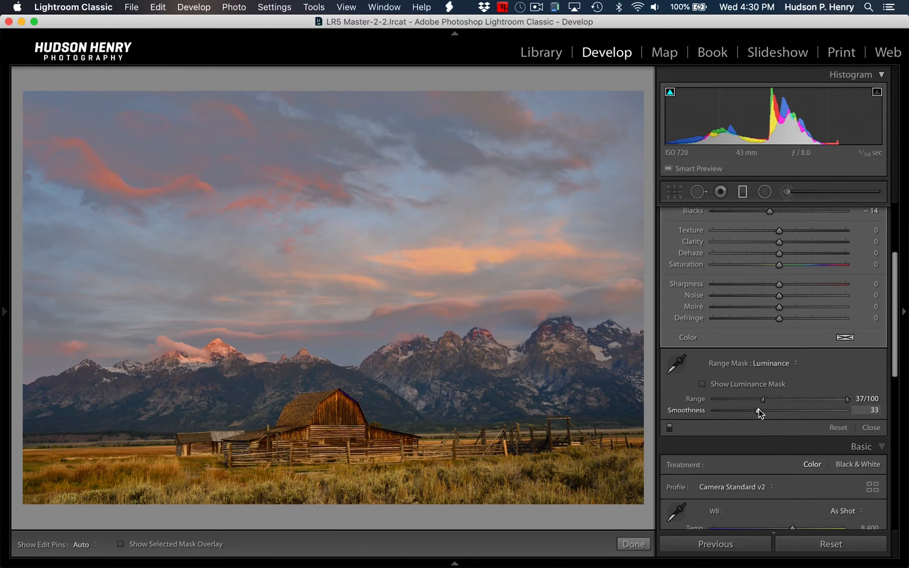
Step: Raise the whole photo's Texture to +24 in the Basic adjustments
scroll(717, 364, "down", 2)
scroll(716, 367, "down", 1)
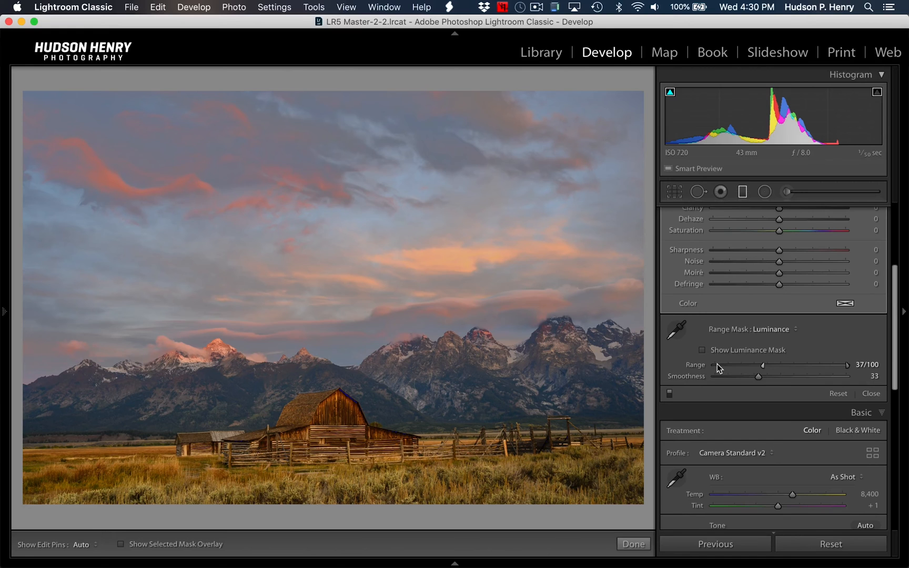
scroll(765, 337, "down", 4)
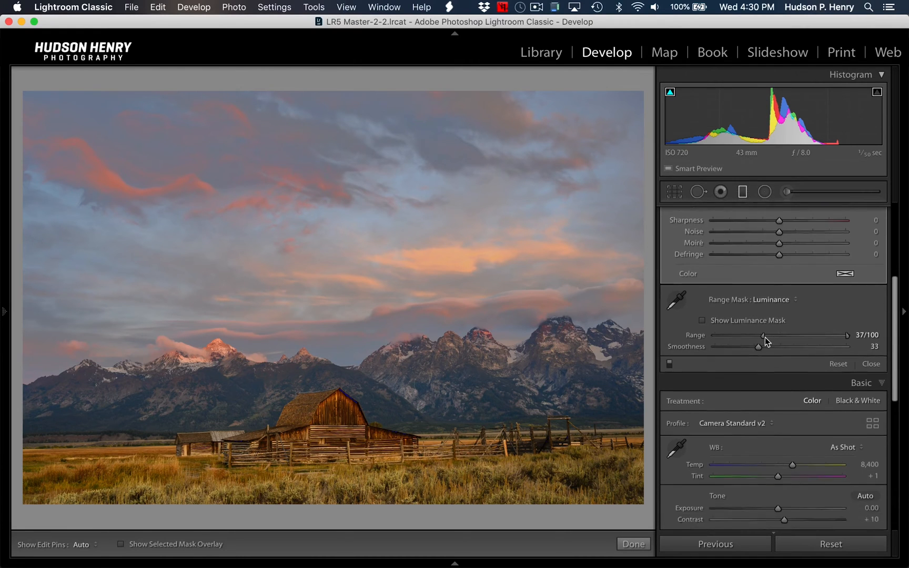
scroll(764, 337, "down", 12)
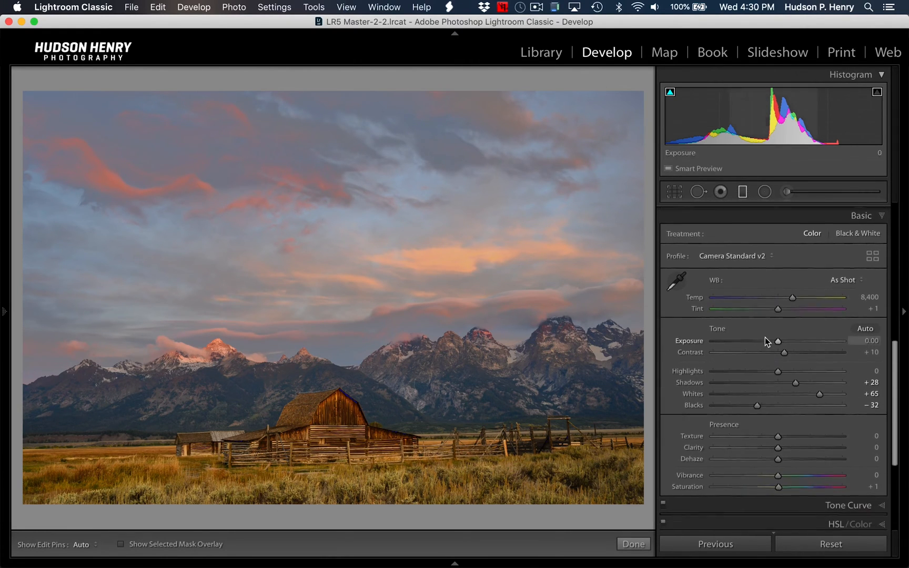
scroll(765, 338, "down", 2)
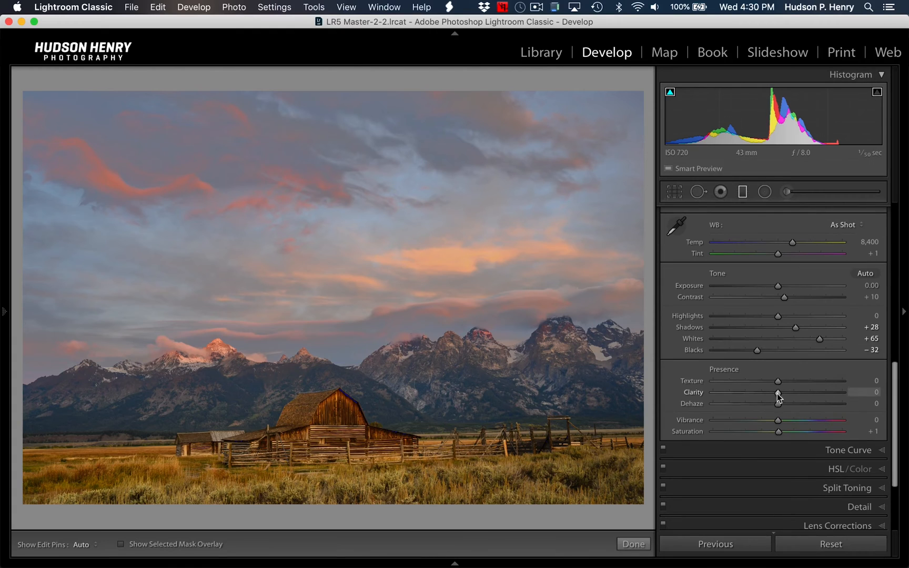
left_click_drag(777, 381, 793, 382)
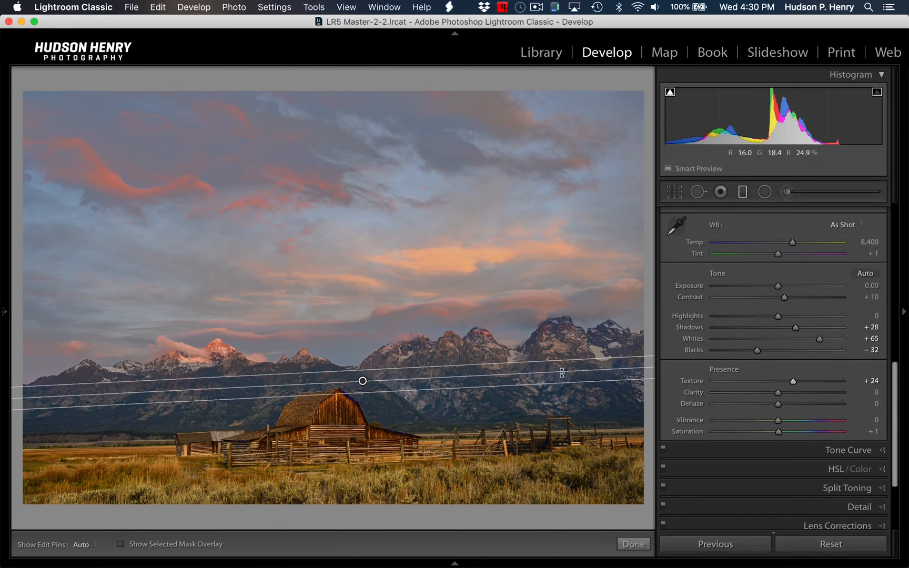
Step: Soften the sky by setting the graduated filter's own Texture to −35
scroll(869, 300, "up", 8)
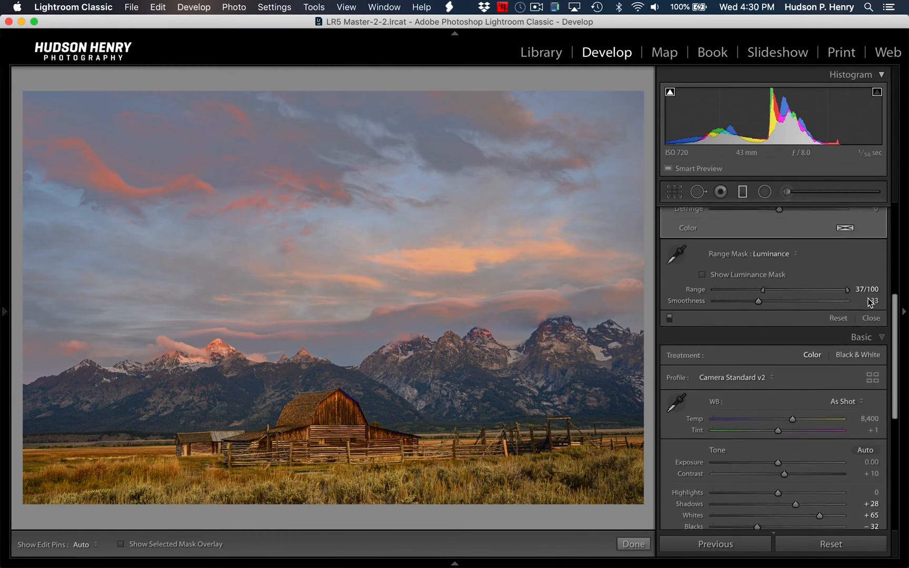
scroll(868, 300, "up", 6)
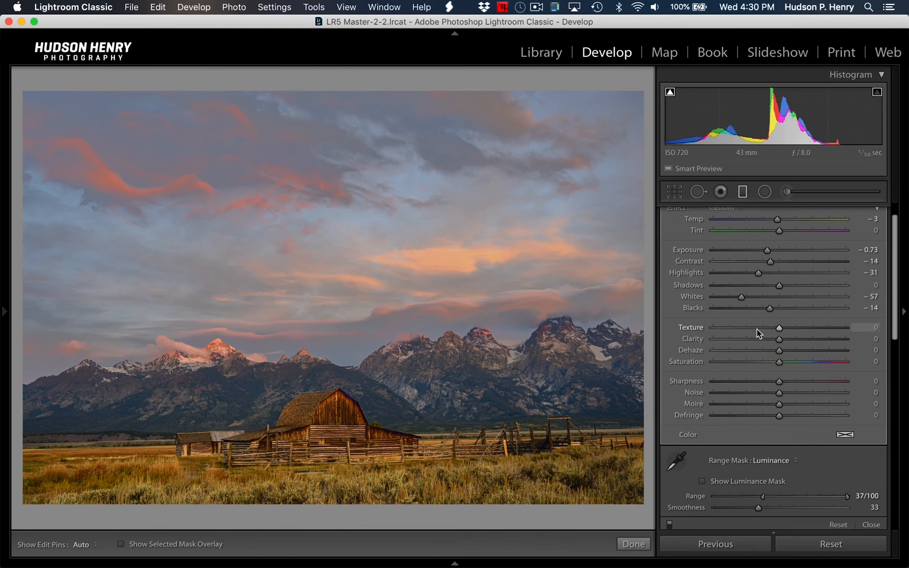
left_click_drag(779, 327, 761, 331)
Step: Set the photo's Basic tones to Whites +72, Highlights −12 and Shadows +31
scroll(741, 325, "down", 5)
scroll(741, 325, "down", 3)
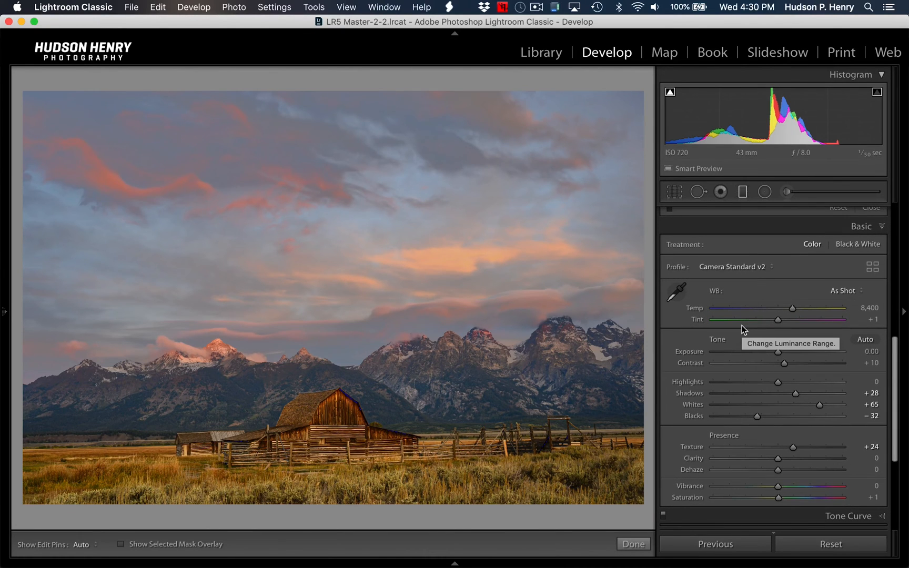
left_click_drag(819, 405, 824, 404)
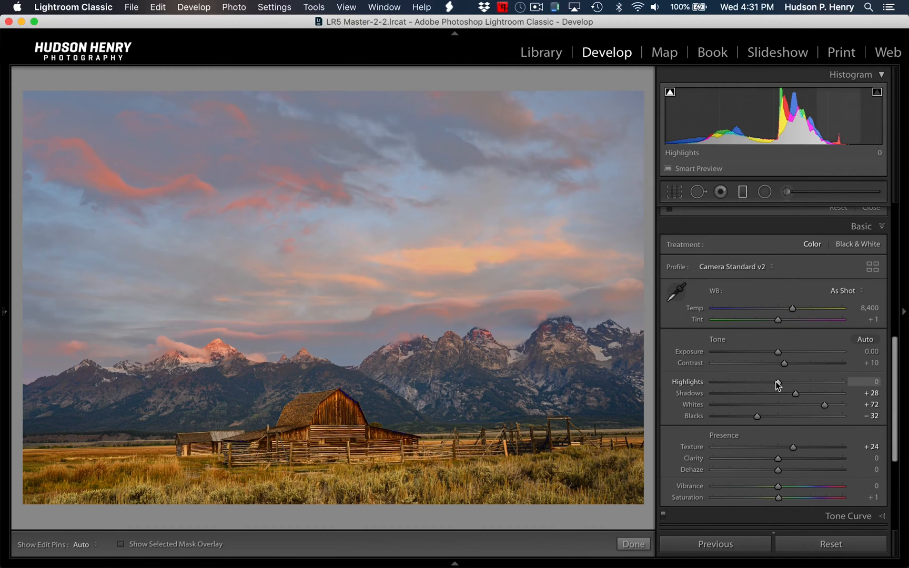
mouse_move(775, 382)
left_mouse_down()
mouse_move(755, 382)
mouse_move(767, 383)
left_mouse_up()
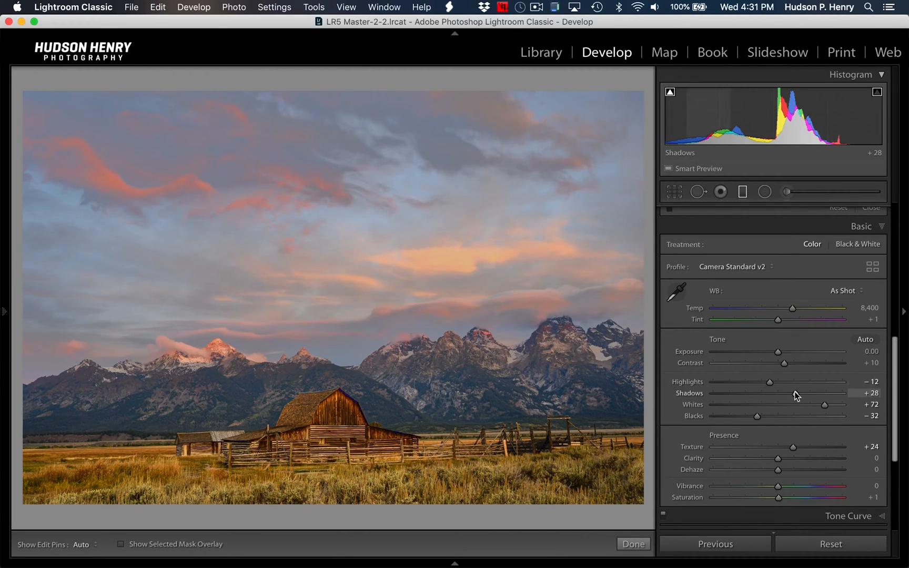
left_click_drag(795, 394, 798, 395)
Step: Ease the graduated filter's Whites to −55
scroll(795, 391, "up", 6)
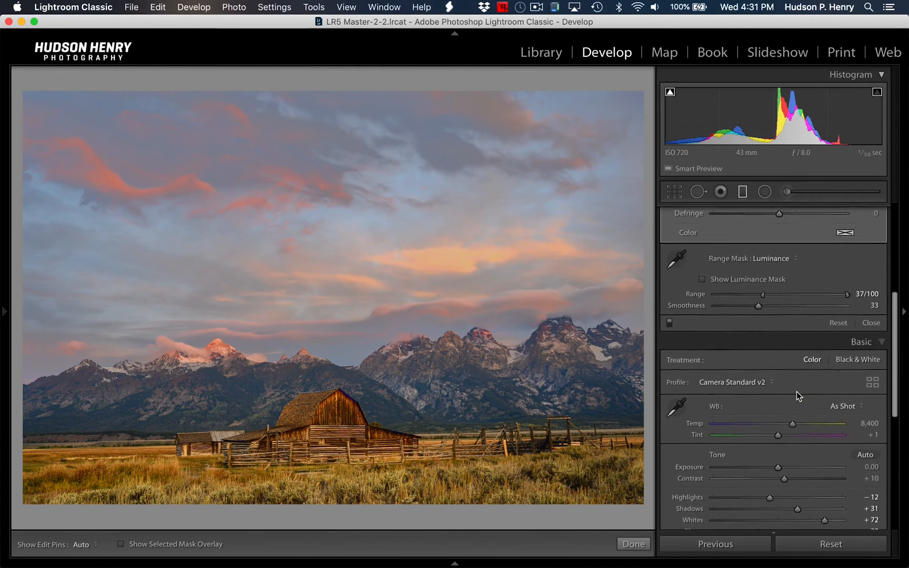
scroll(771, 315, "up", 10)
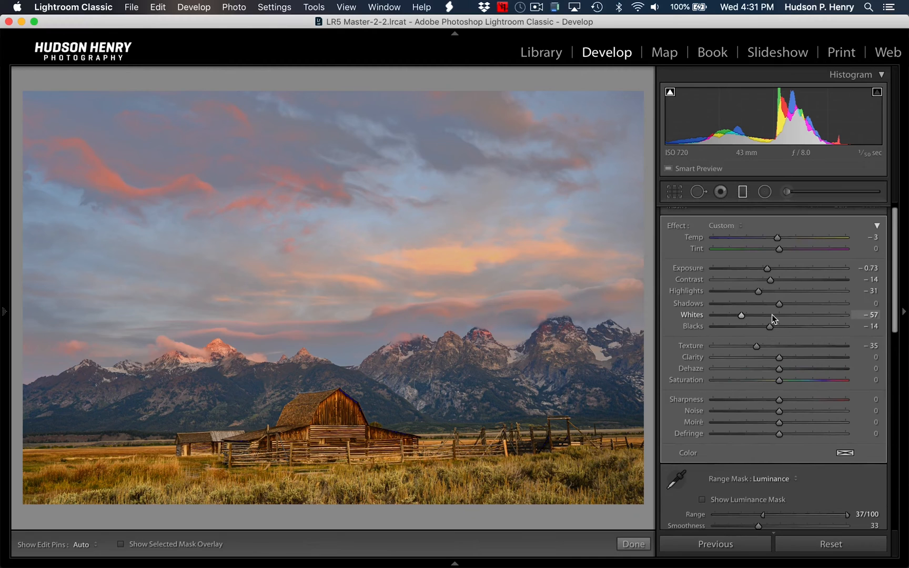
left_click_drag(742, 314, 743, 313)
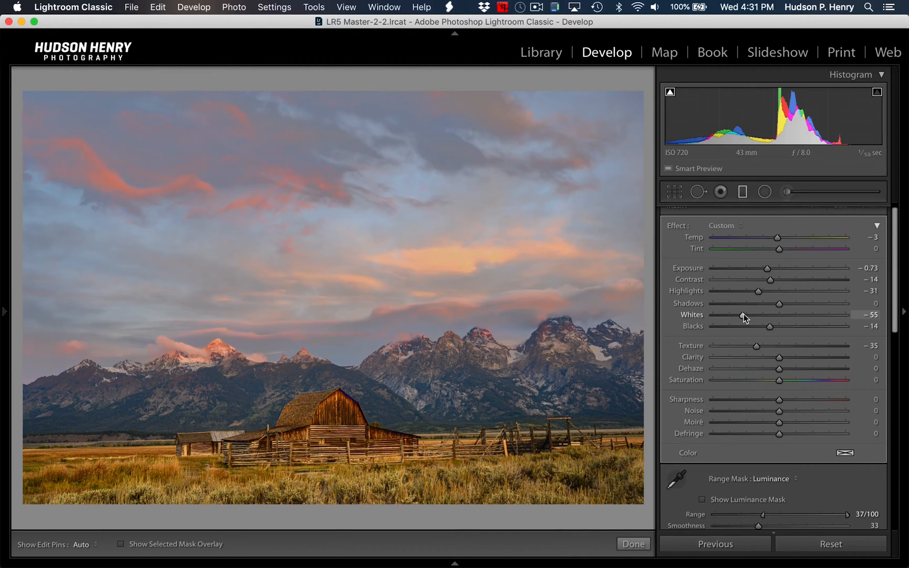
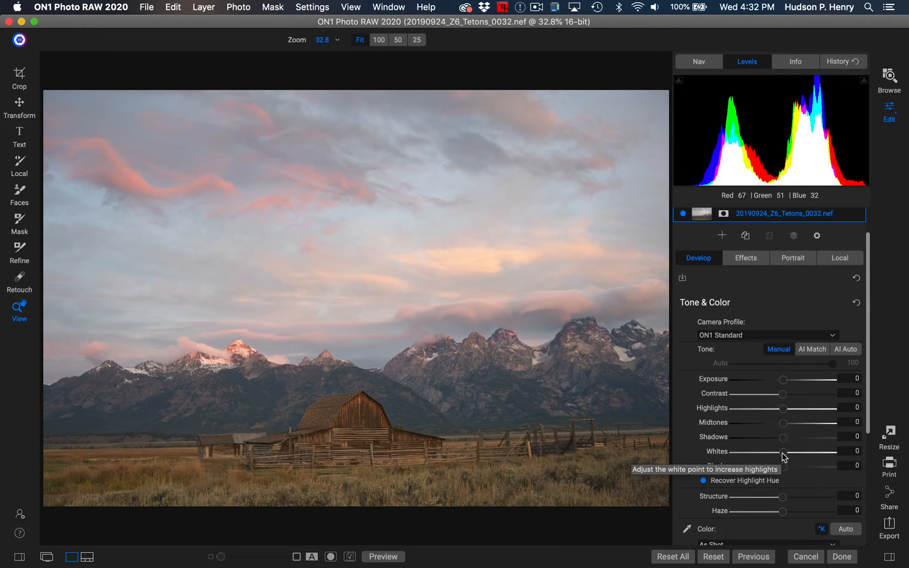
Step: In ON1 Photo RAW 2020, raise the Teton barn photo's Whites to 10 and turn on the clipping warnings
key("j")
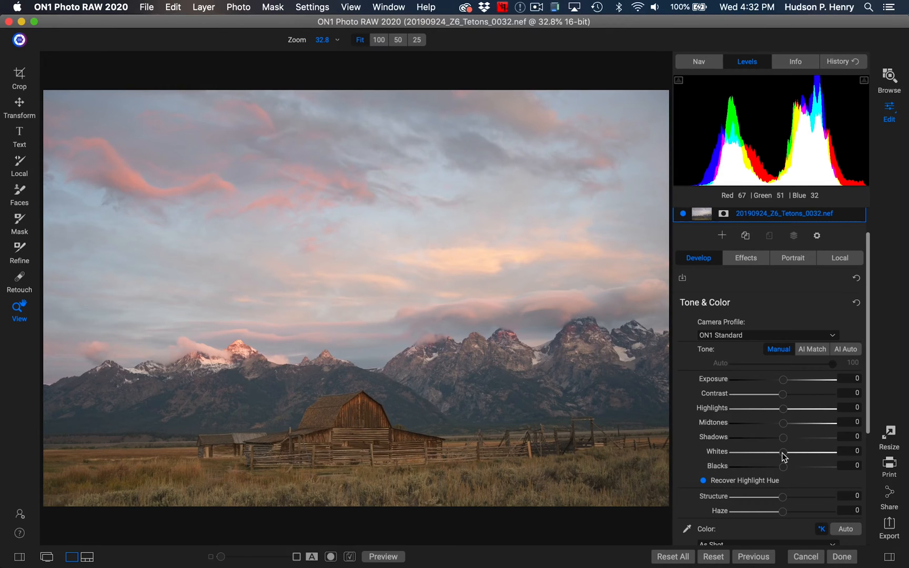
left_click_drag(782, 453, 788, 455)
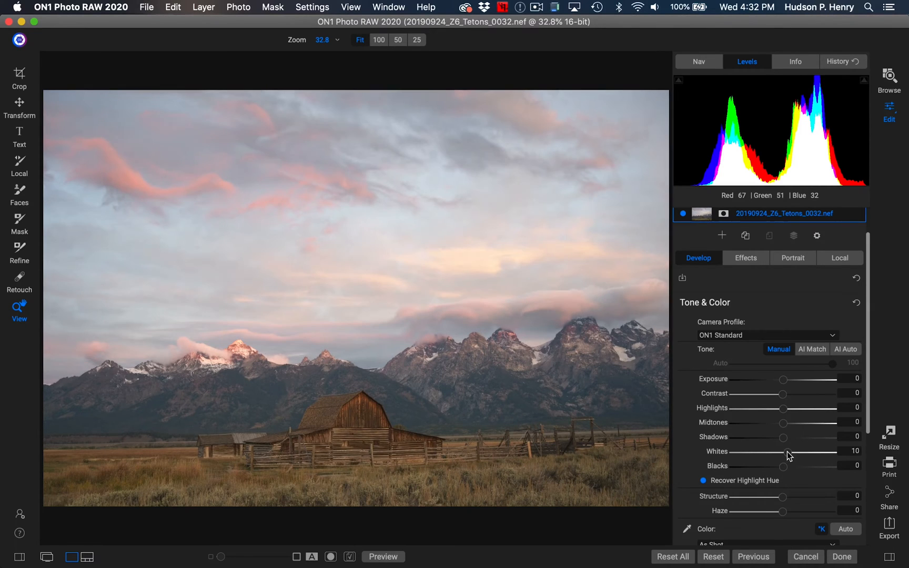
left_click(864, 82)
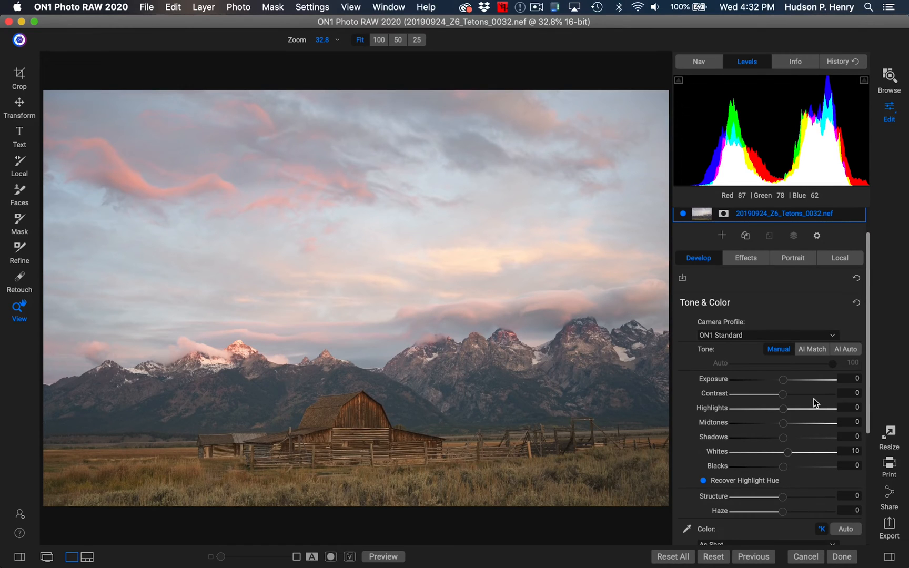
mouse_move(781, 385)
left_mouse_down()
mouse_move(793, 383)
mouse_move(784, 386)
left_mouse_up()
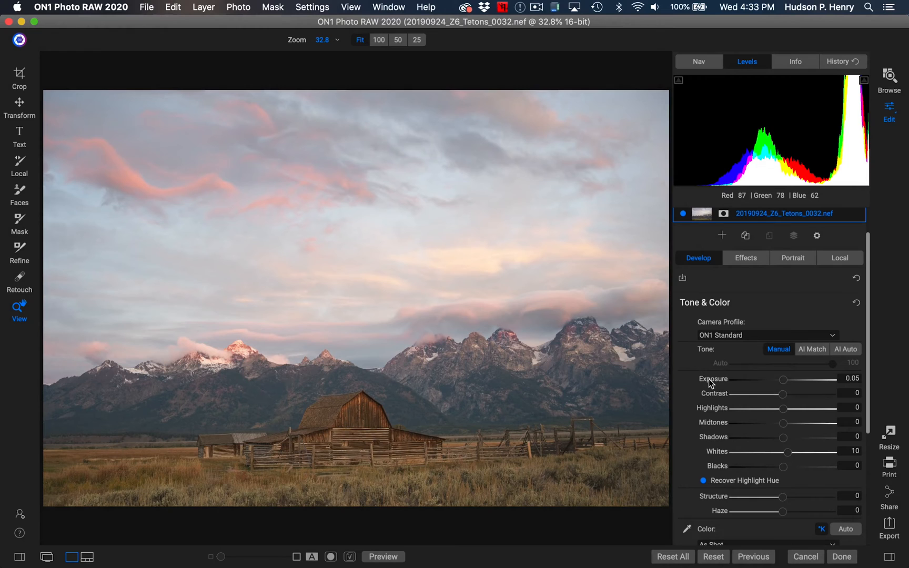
double_click(710, 379)
left_click_drag(789, 457, 785, 456)
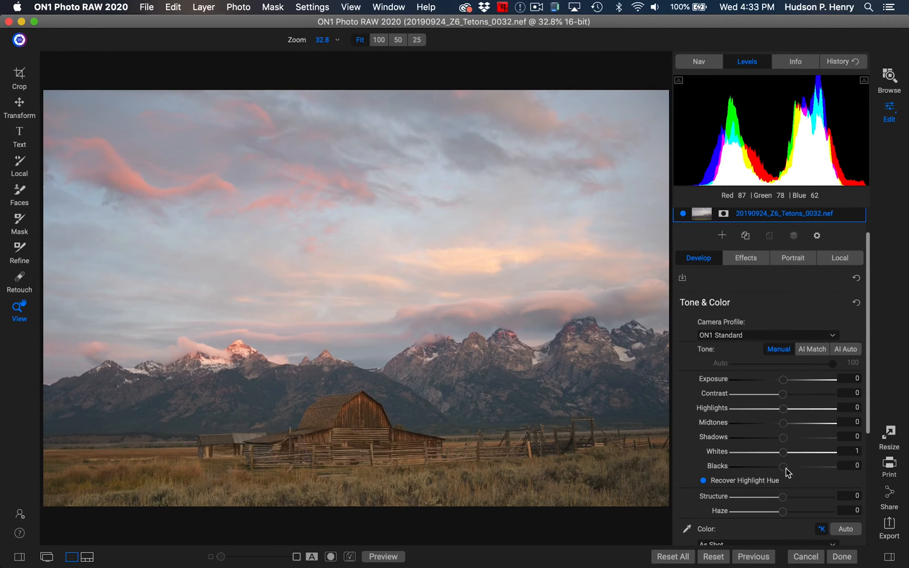
Step: Set the photo's Blacks to −39, Whites to 46 and Shadows to 24, and hide the clipping warnings
left_click_drag(783, 467, 763, 468)
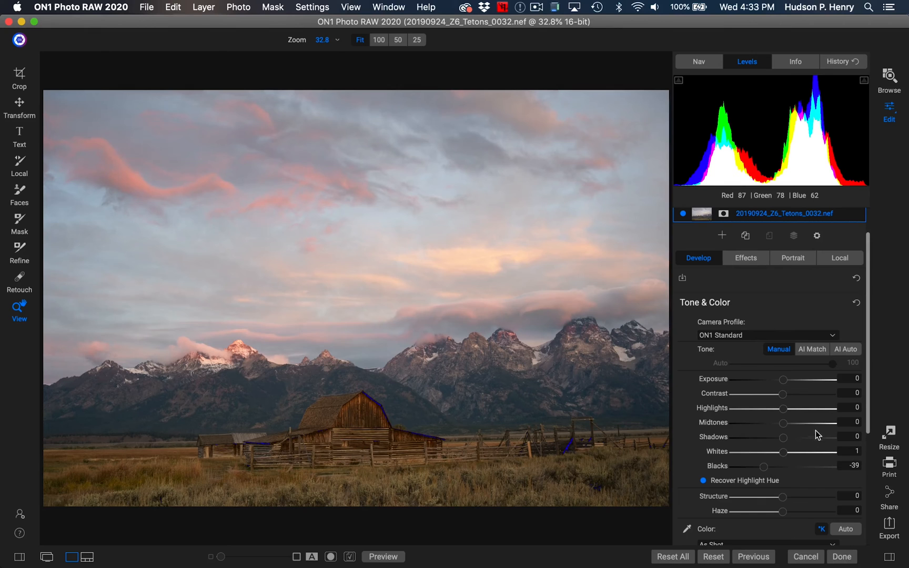
left_click_drag(784, 457, 806, 456)
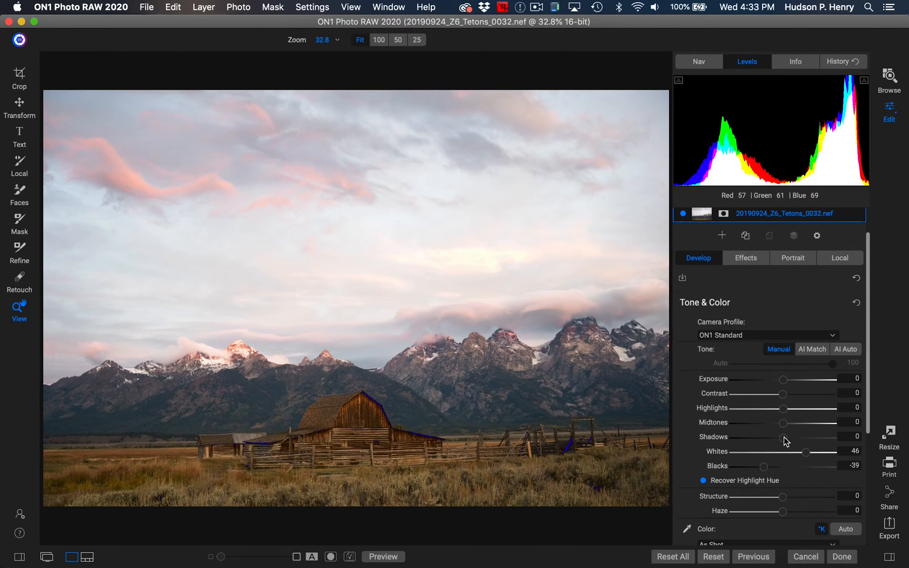
left_click_drag(784, 440, 795, 441)
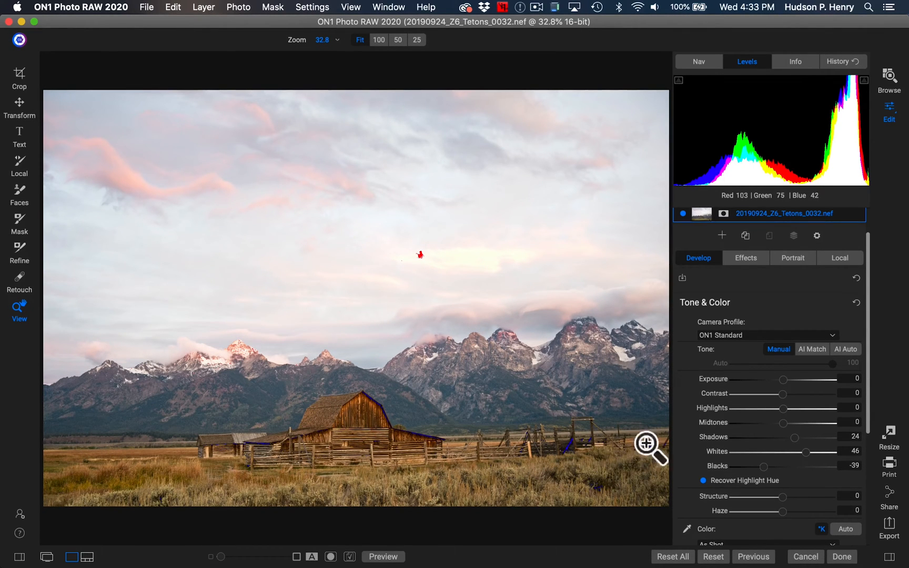
left_click(863, 80)
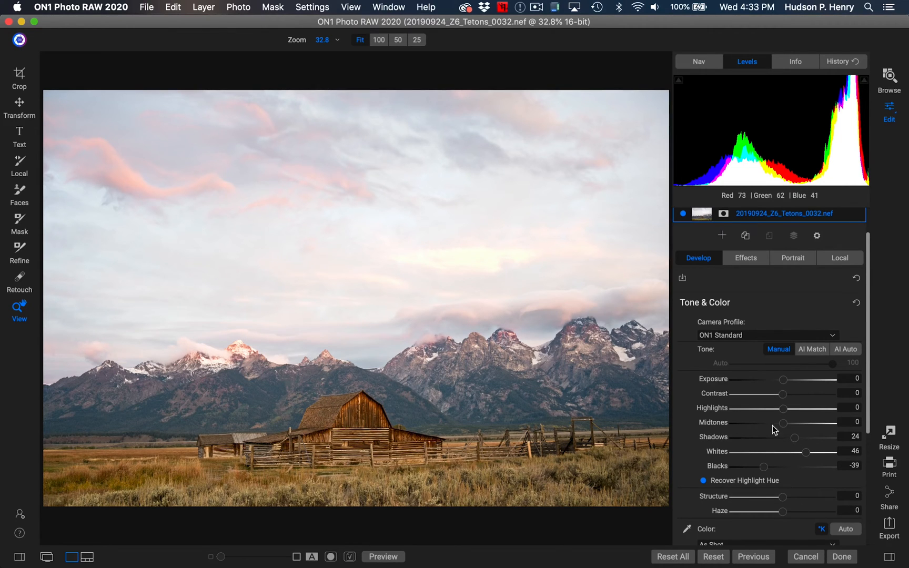
Step: Set the photo's Highlights to −69, Midtones to 17 and color Temperature to 9700
left_click_drag(783, 408, 793, 429)
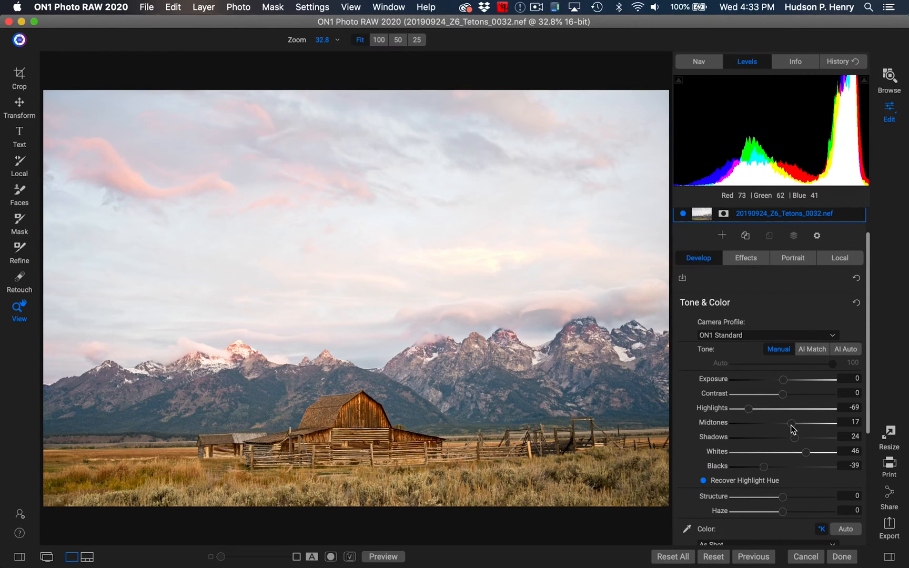
scroll(728, 434, "down", 5)
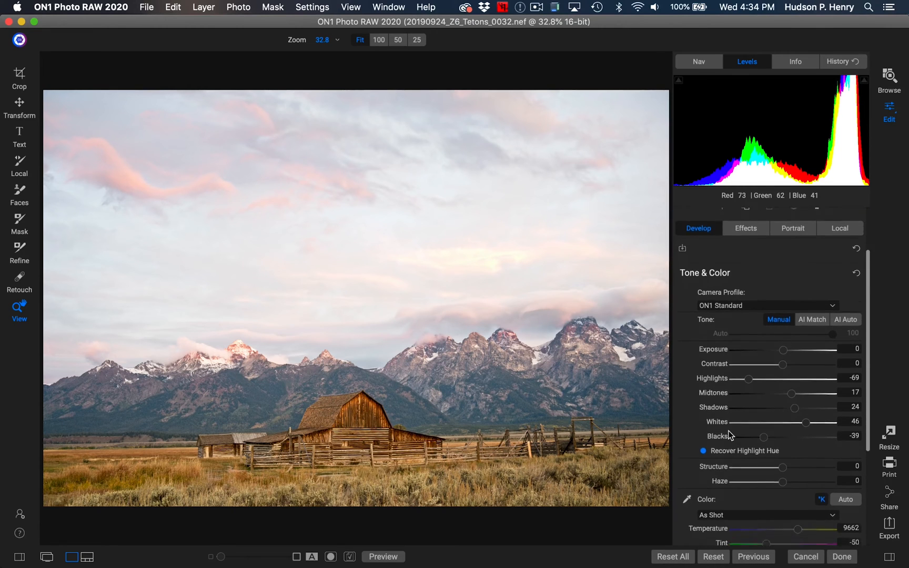
scroll(730, 433, "down", 3)
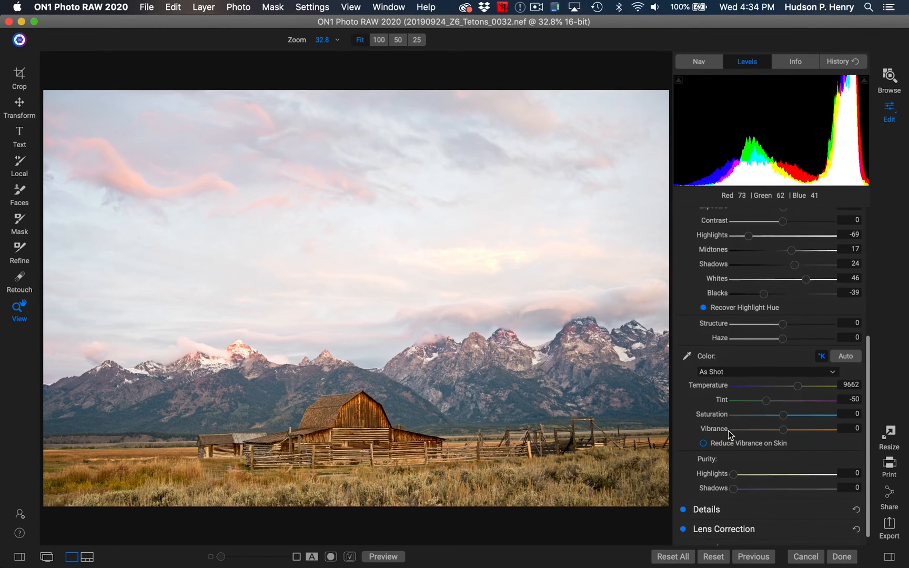
left_click_drag(798, 379, 799, 380)
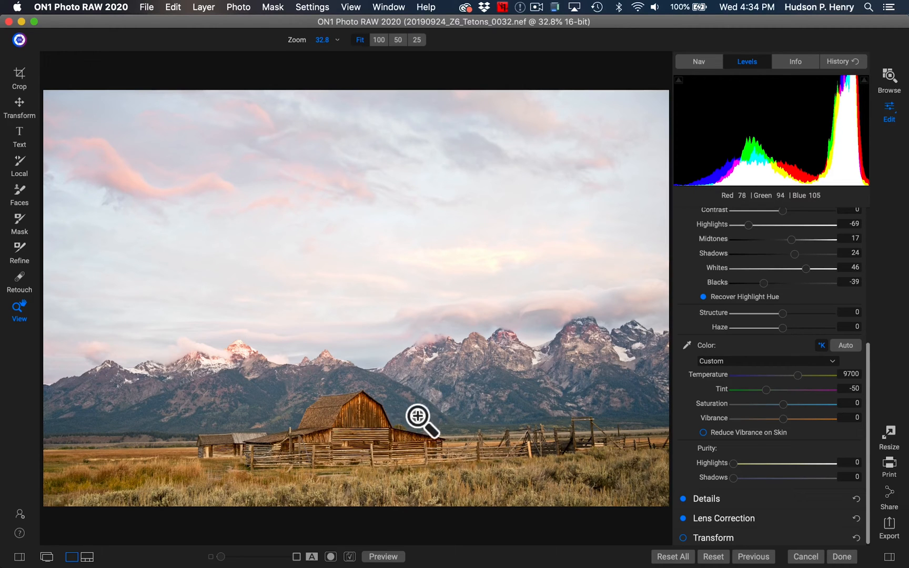
Step: Inspect the barn at 100% and set the Details luminance noise reduction to 10
left_click(402, 393)
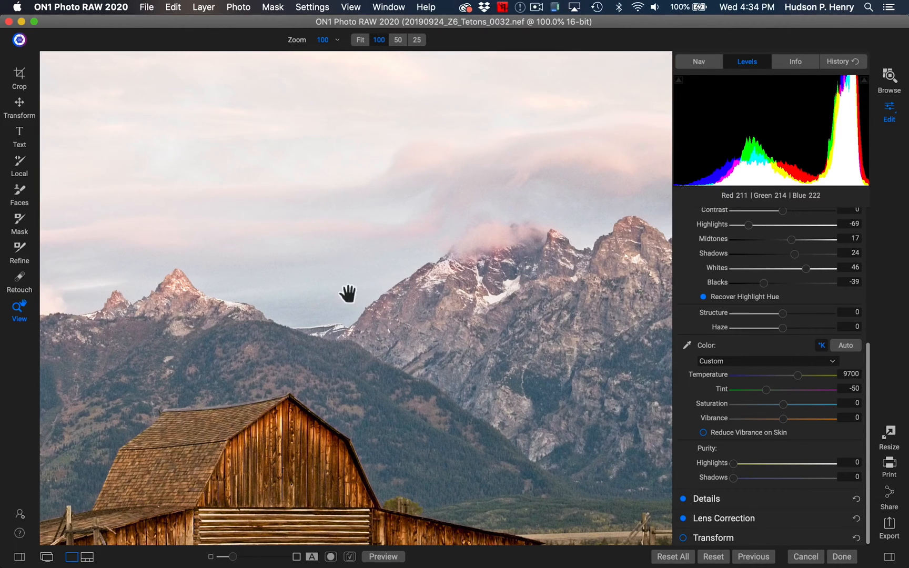
left_click(696, 500)
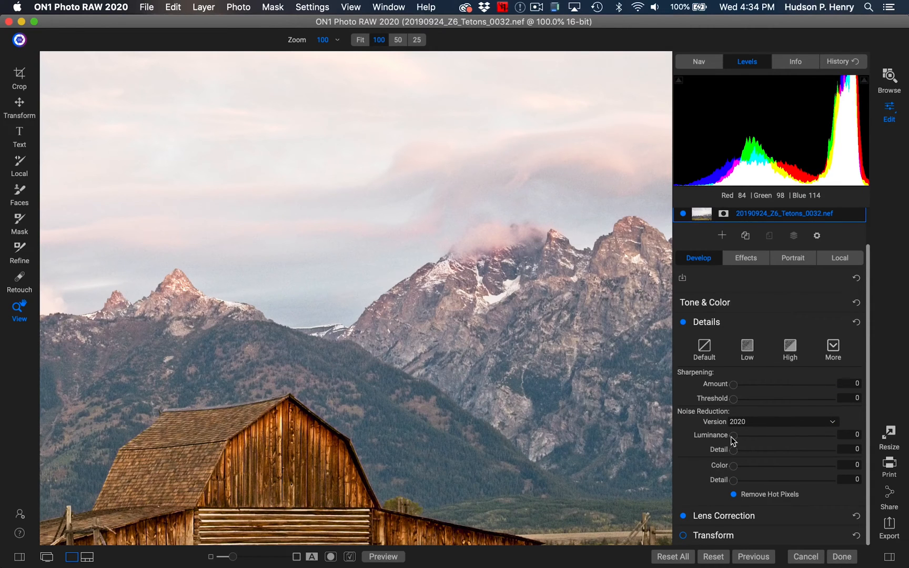
left_click_drag(734, 439, 742, 440)
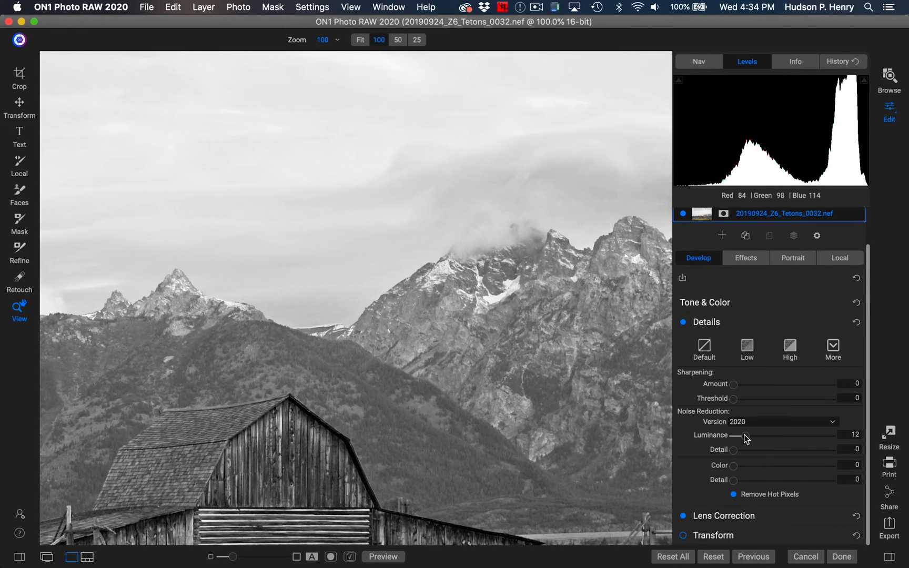
left_click_drag(746, 438, 744, 438)
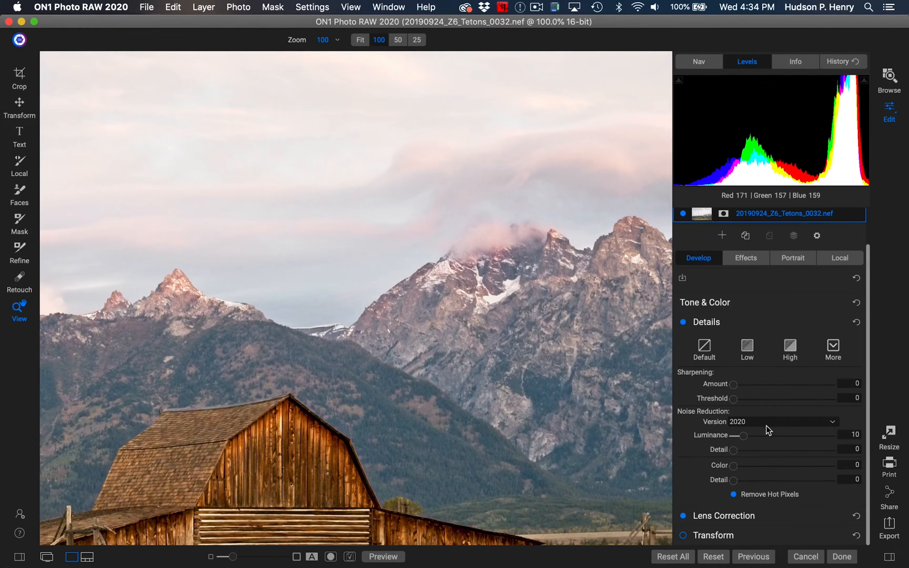
Step: Set the Details sharpening Amount to 33 while viewing the barn at 100%
left_click_drag(333, 448, 363, 402)
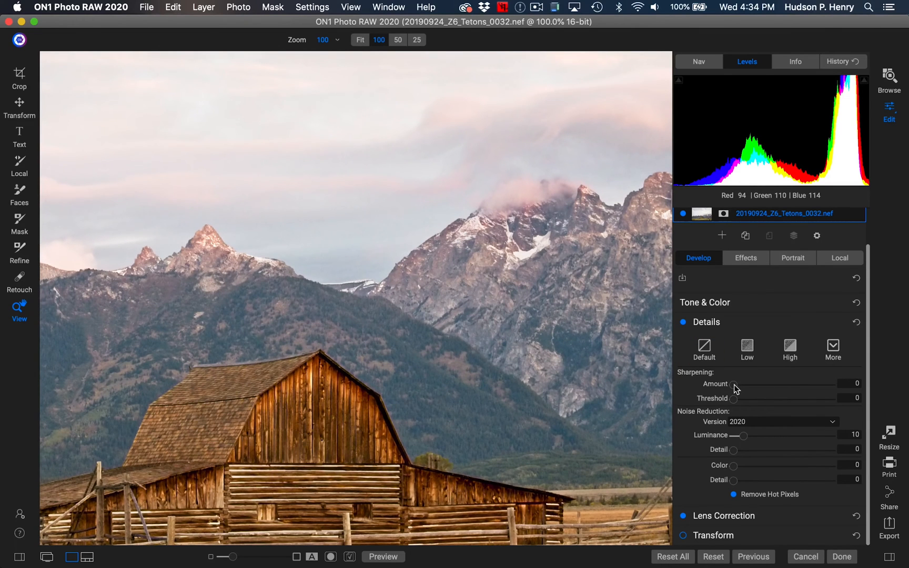
left_click_drag(734, 388, 767, 387)
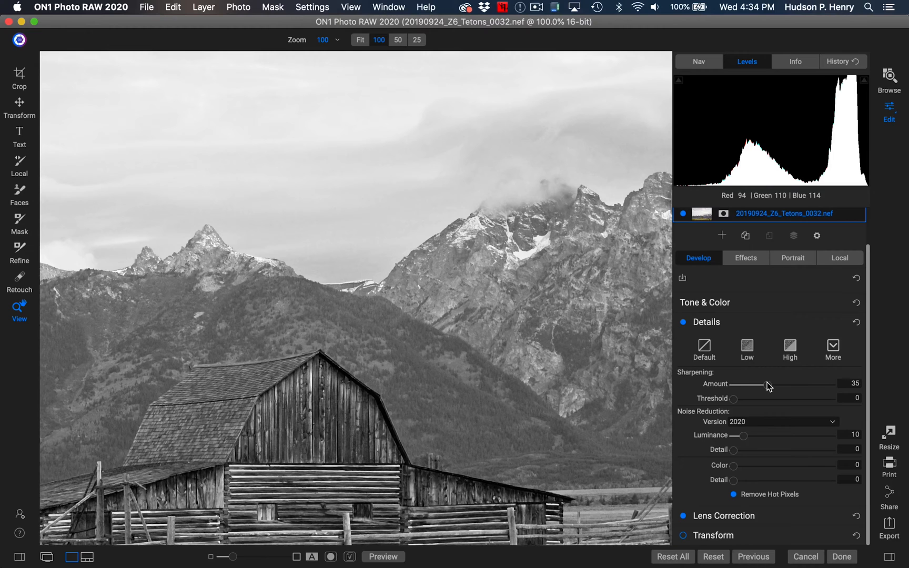
left_click_drag(766, 383, 764, 383)
left_click_drag(765, 382, 765, 382)
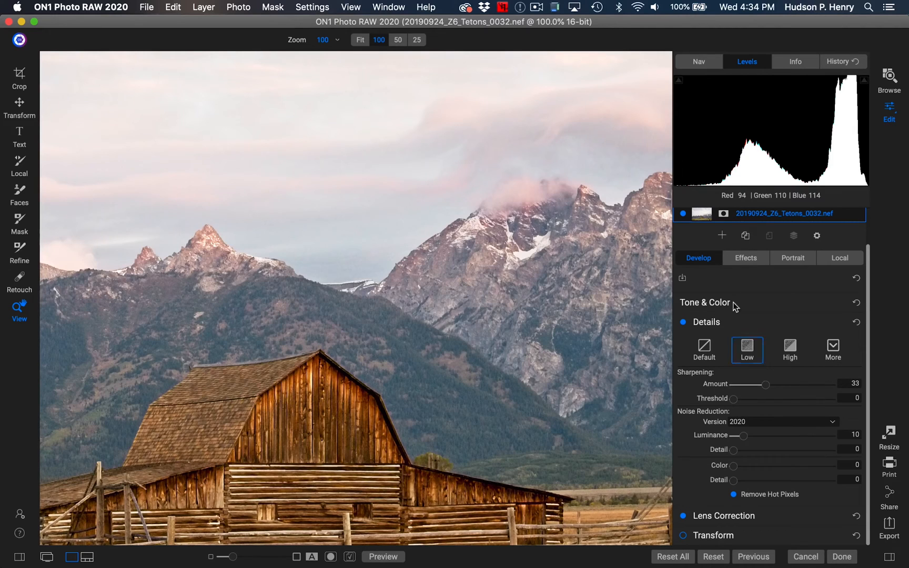
Step: Add a local darkening adjustment with a linear gradient over the sky, centered at the mountain peaks and tilted slightly along the ridgeline
scroll(731, 285, "up", 2)
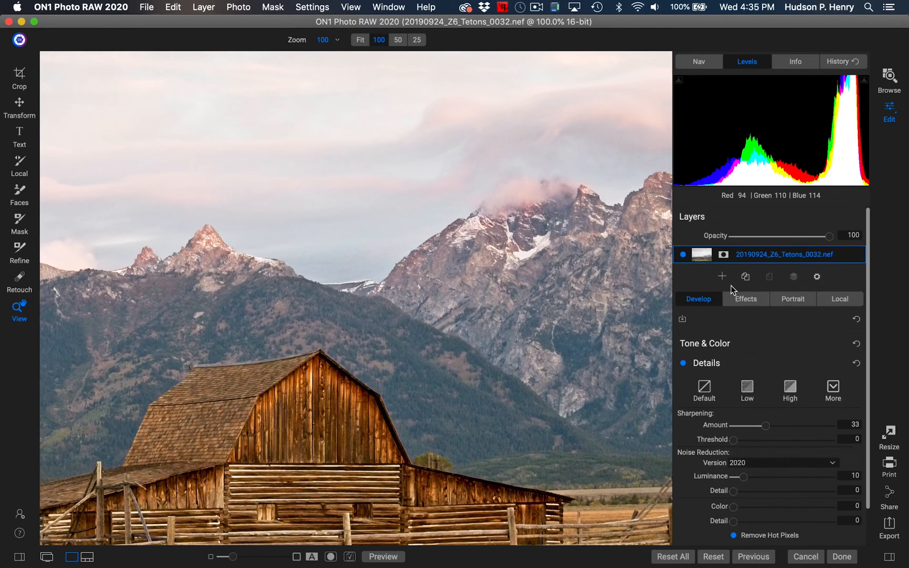
left_click(715, 343)
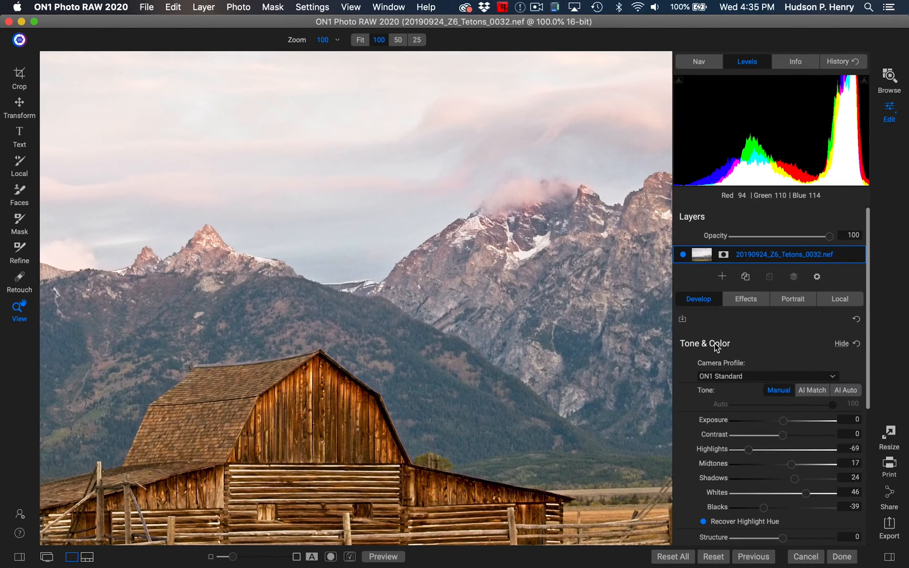
left_click(372, 185)
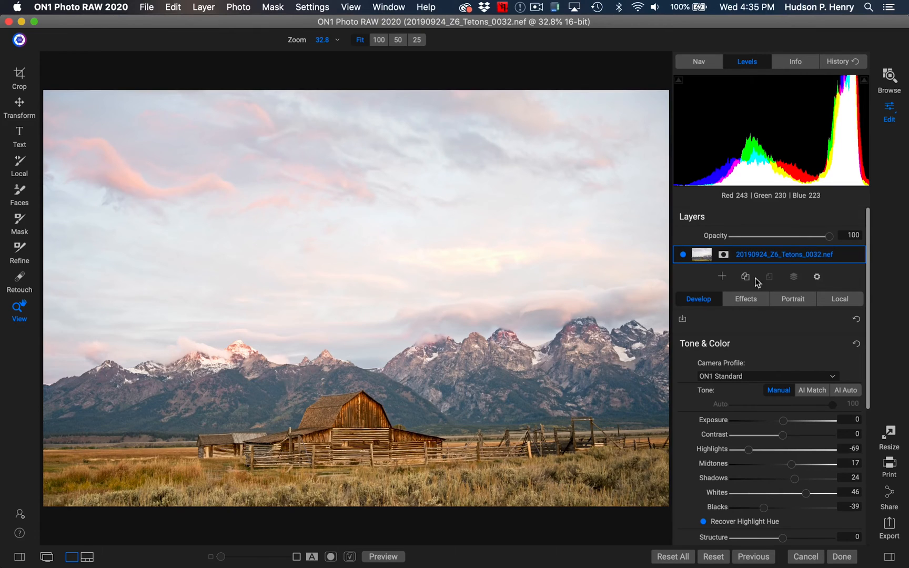
left_click(841, 298)
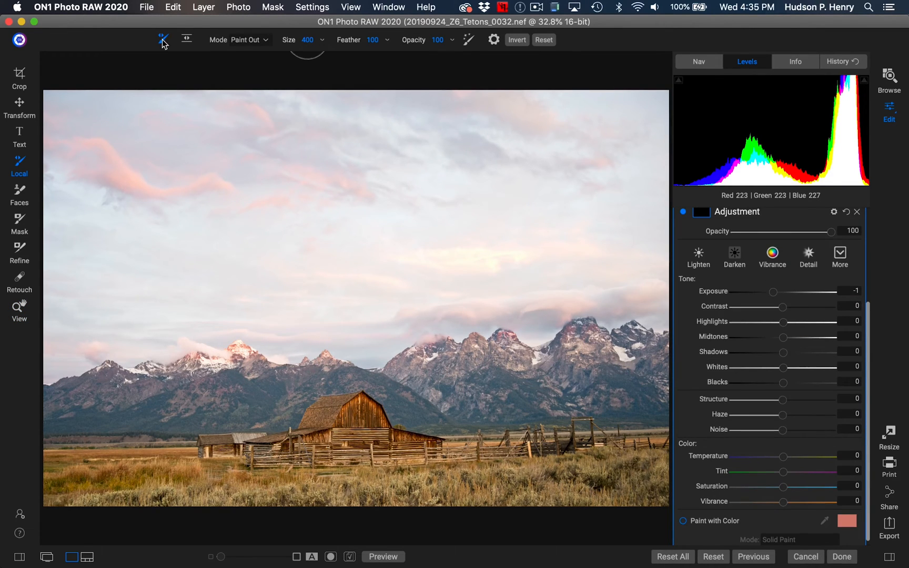
left_click(186, 40)
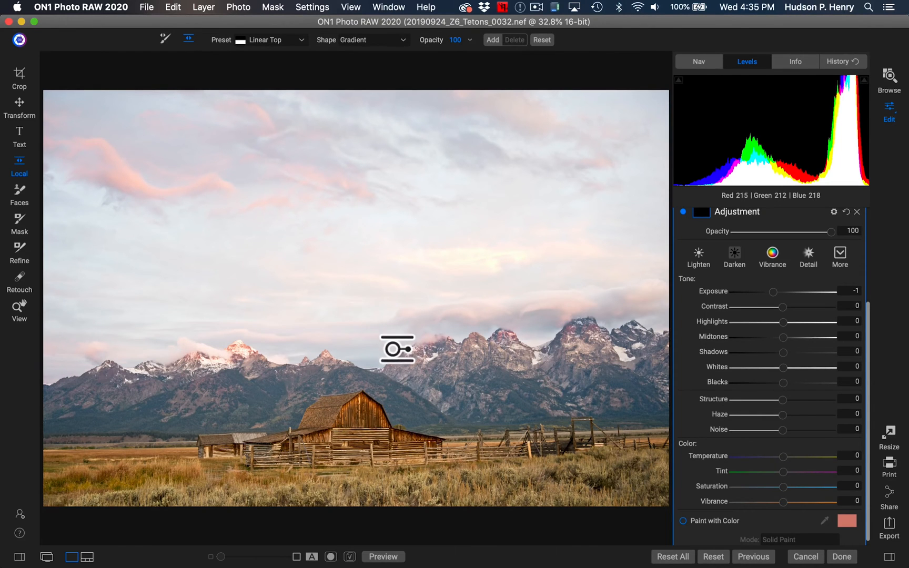
left_click(392, 347)
left_click_drag(432, 345, 314, 348)
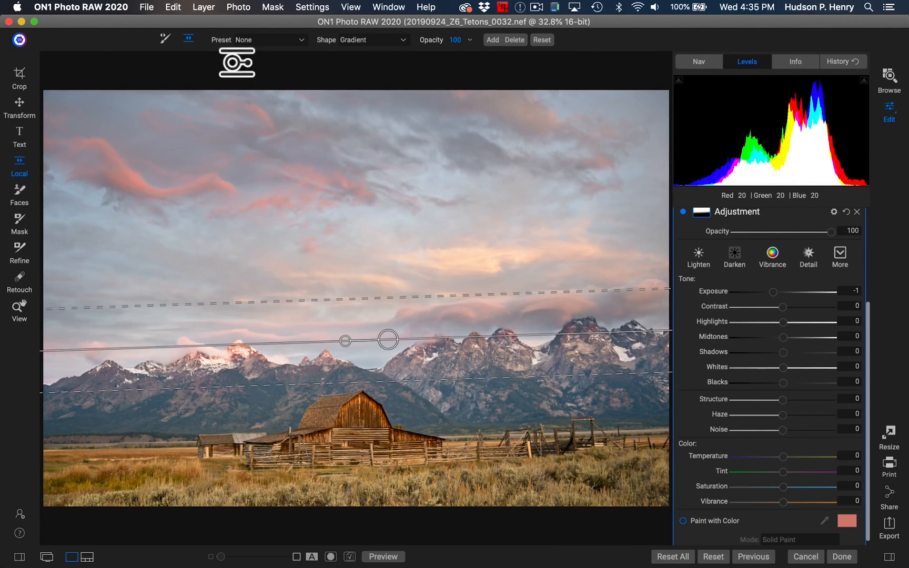
left_click(291, 37)
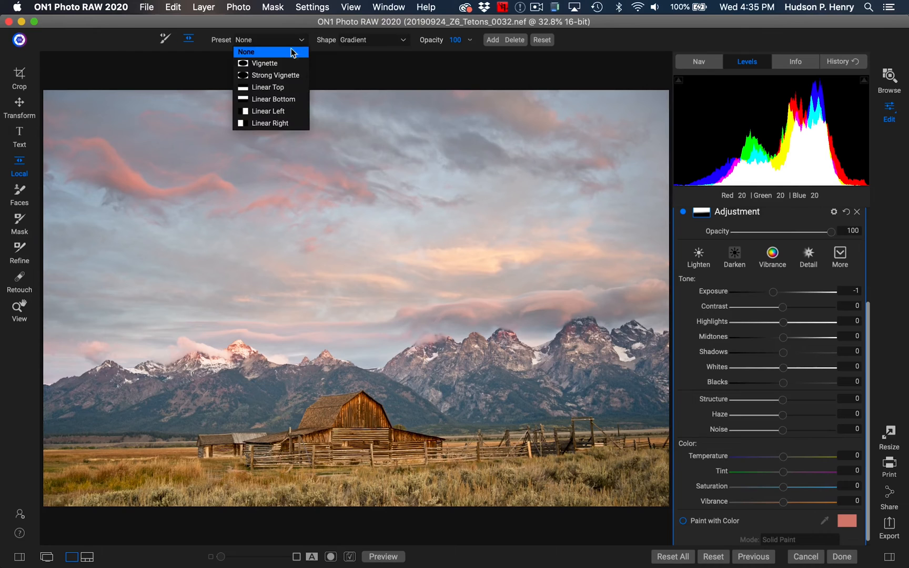
left_click(215, 72)
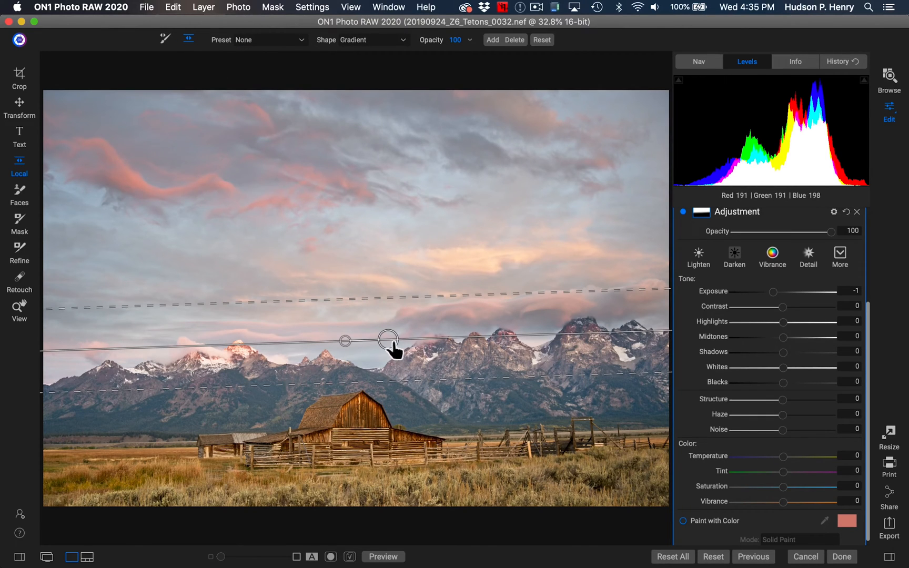
Step: Show the red mask overlay and lower the sky adjustment's Exposure to −1.35
left_click(331, 557)
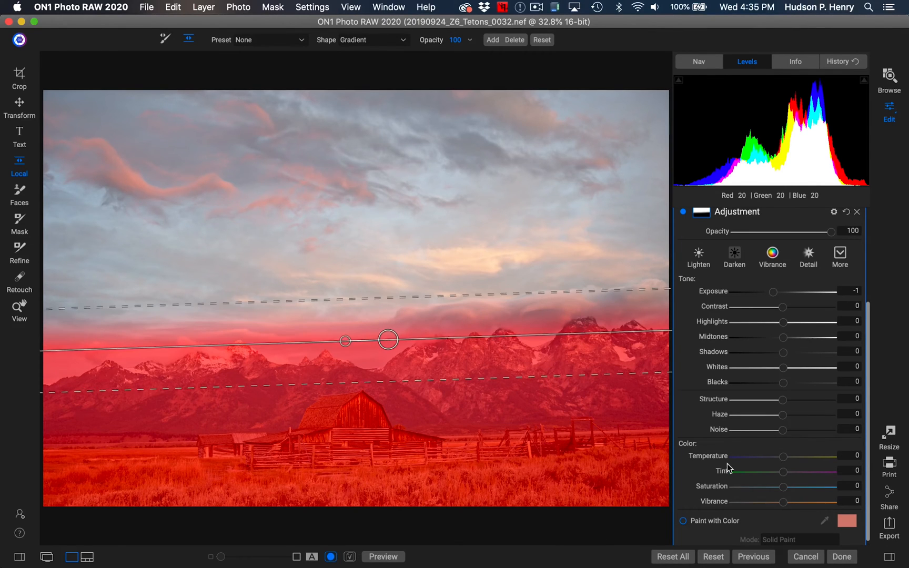
scroll(754, 324, "up", 5)
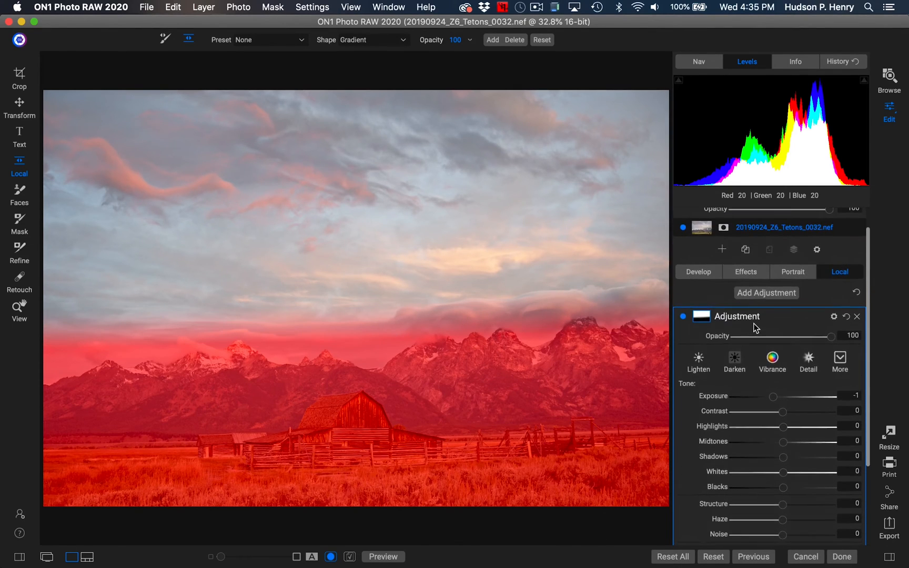
left_click(703, 316)
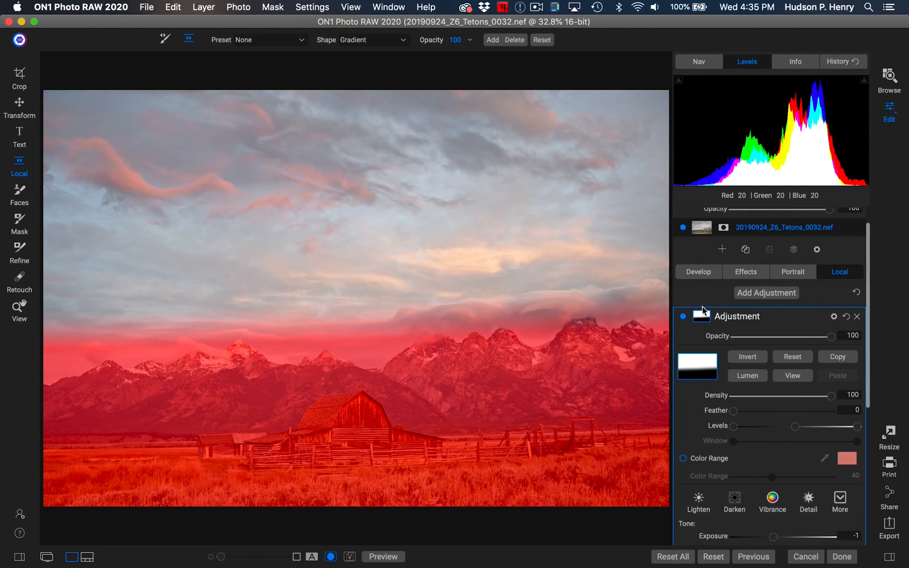
left_click(702, 317)
scroll(702, 320, "down", 3)
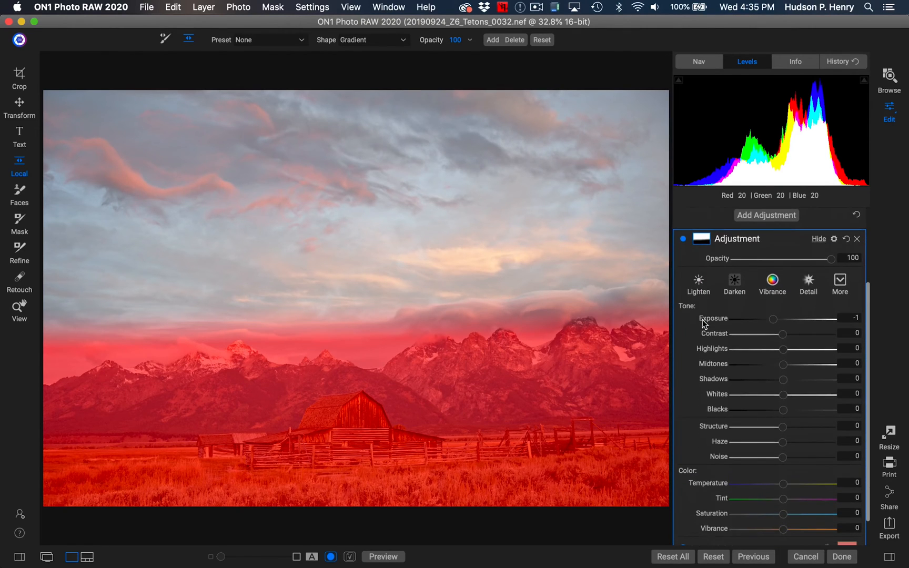
left_click_drag(773, 321, 770, 323)
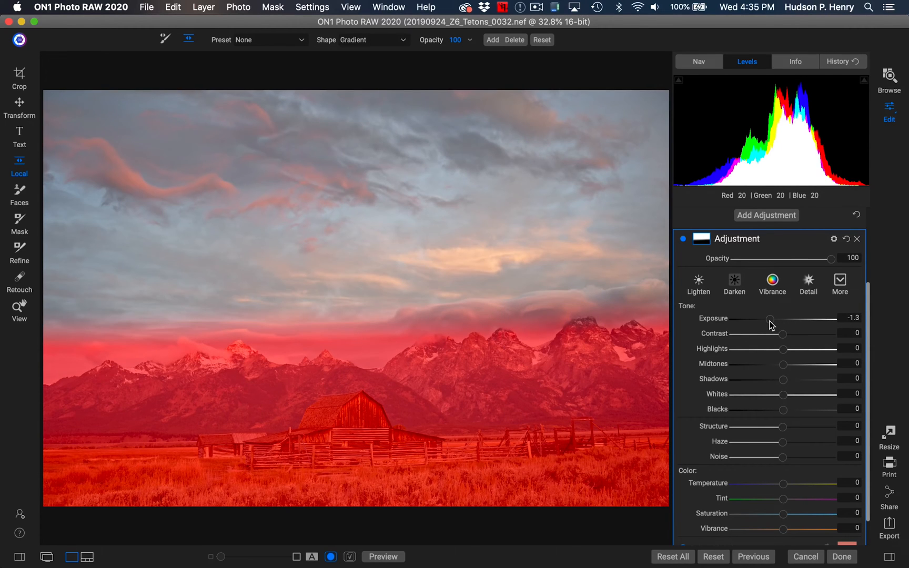
left_click_drag(768, 321, 768, 321)
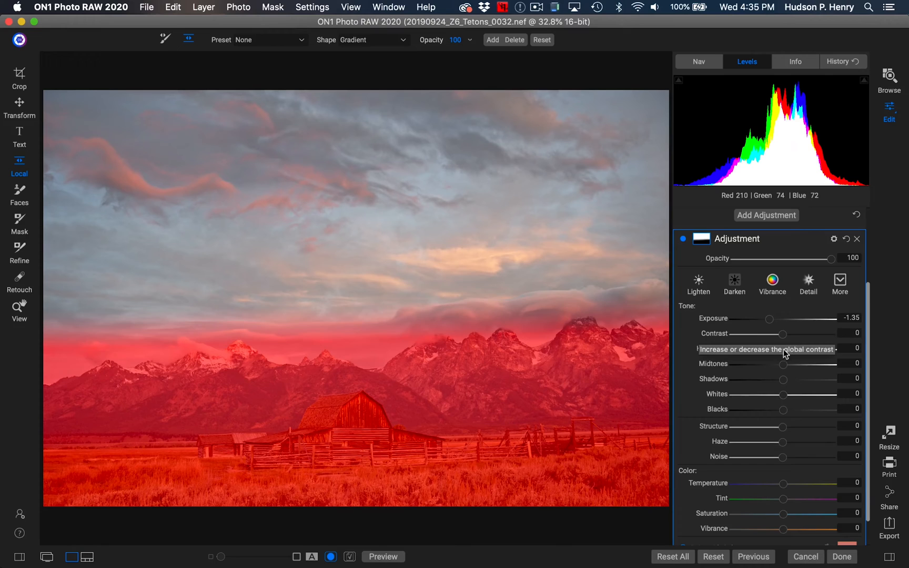
Step: Open the sky adjustment's mask options and create a luminosity mask for it
scroll(698, 330, "up", 3)
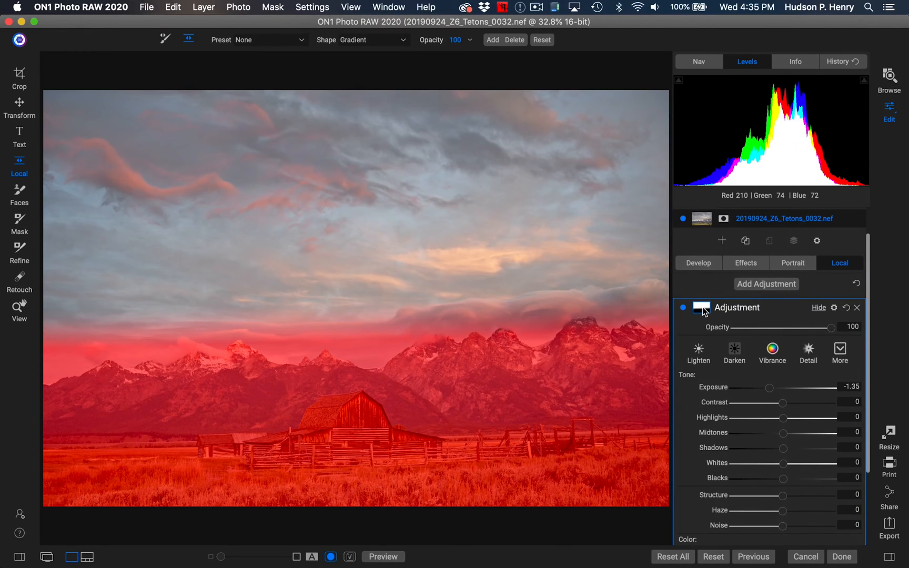
left_click(701, 308)
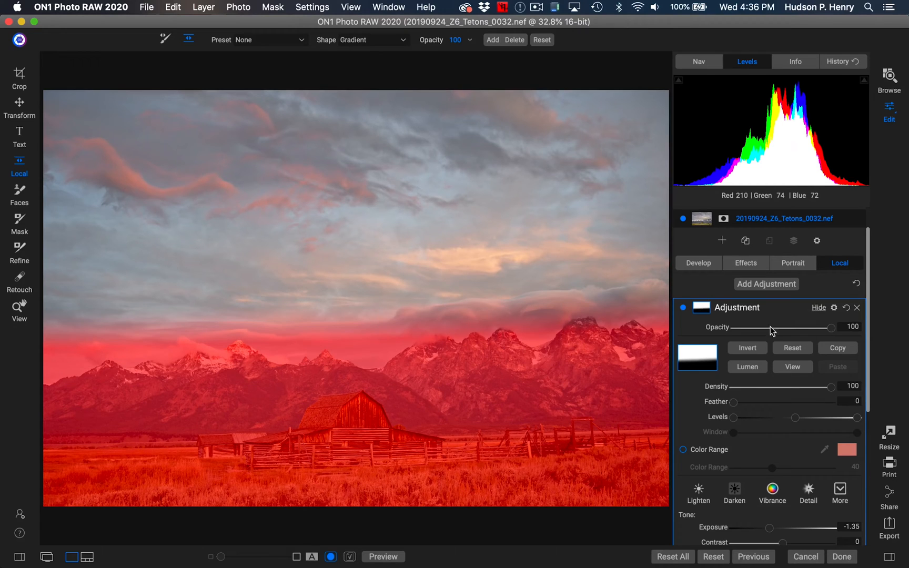
left_click(748, 367)
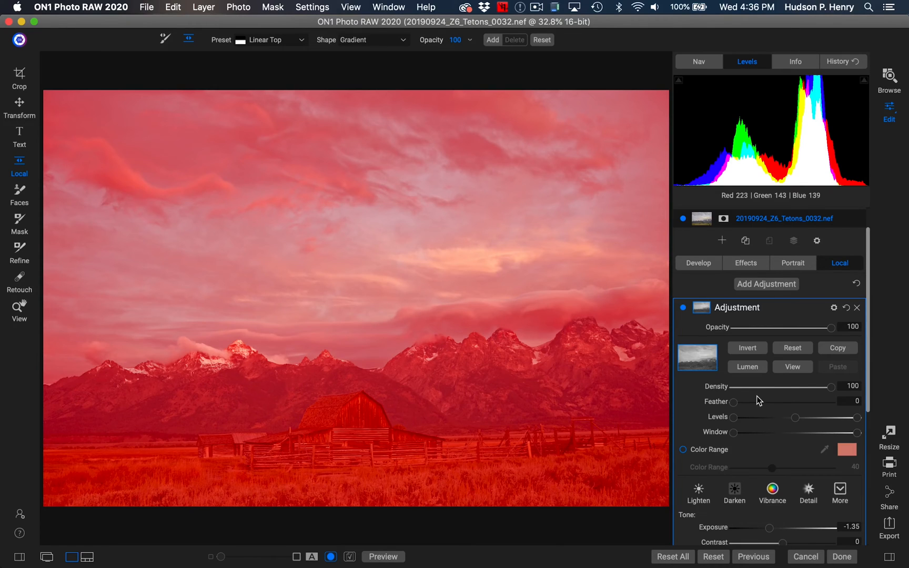
Step: Refine the luminosity mask's Levels, raising the black point to about a fifth of the range and placing the midpoint slightly below center
scroll(733, 436, "down", 2)
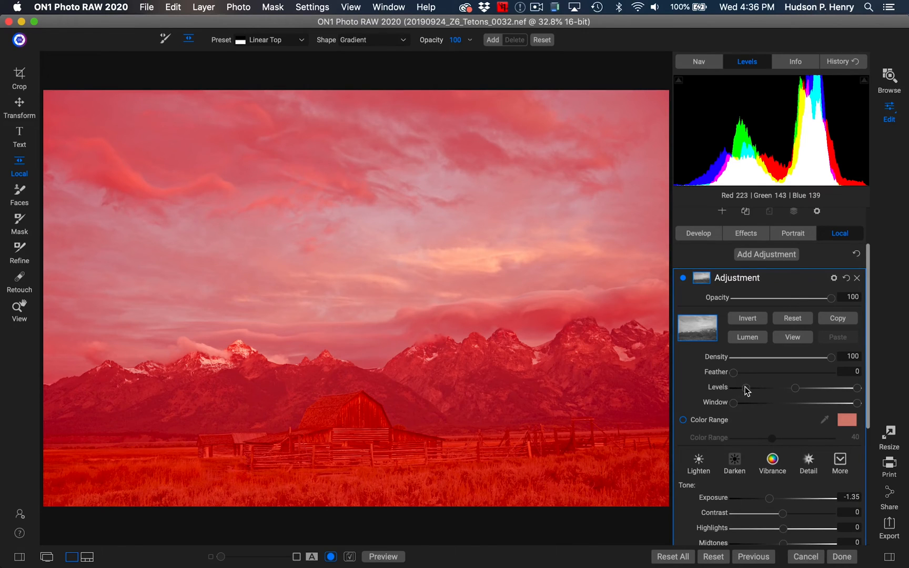
left_click_drag(762, 386, 765, 385)
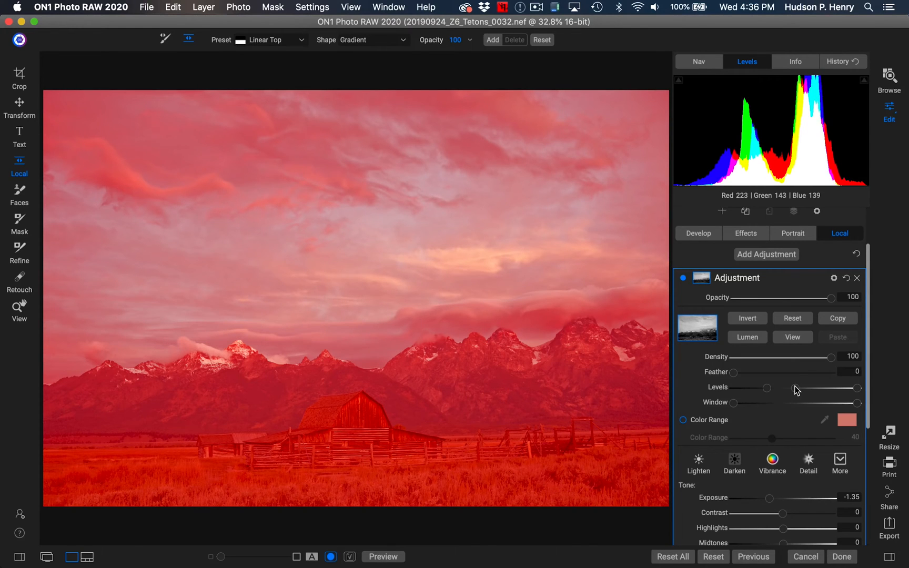
left_click_drag(803, 390, 809, 390)
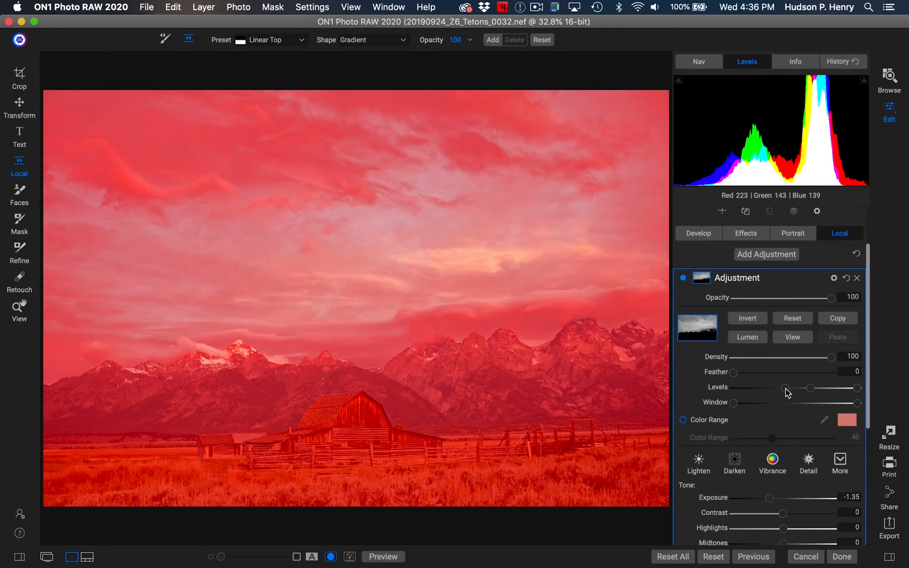
left_click_drag(817, 391, 792, 391)
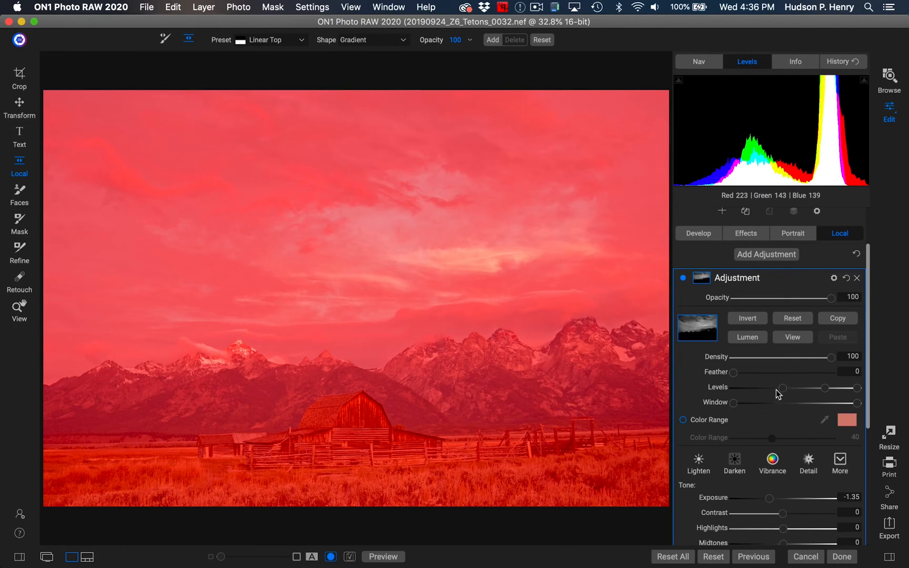
left_click_drag(824, 388, 786, 394)
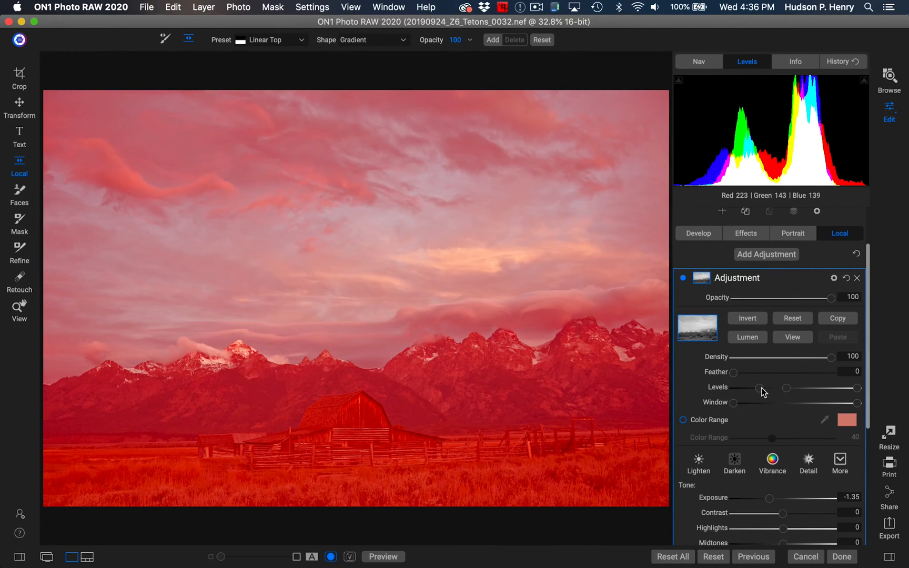
left_click_drag(784, 392, 783, 391)
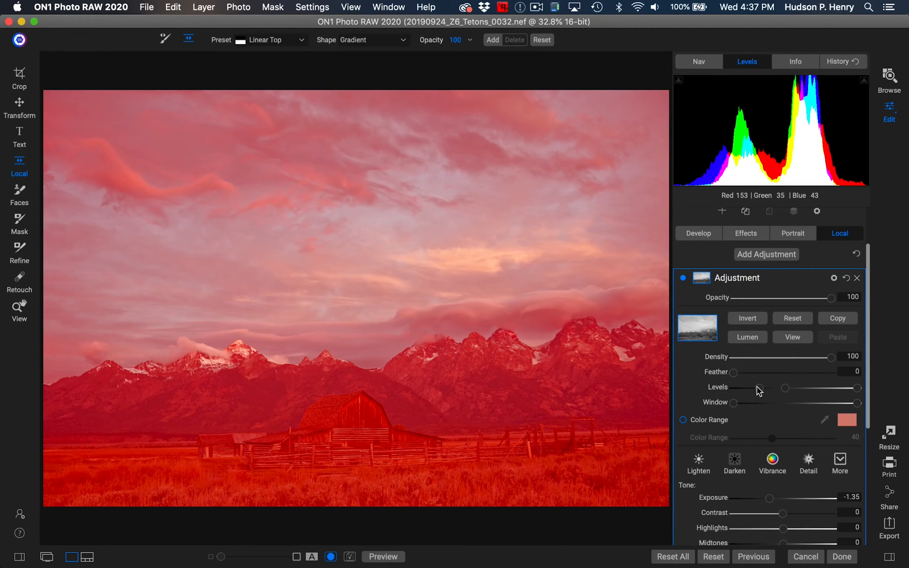
left_click_drag(755, 390, 761, 391)
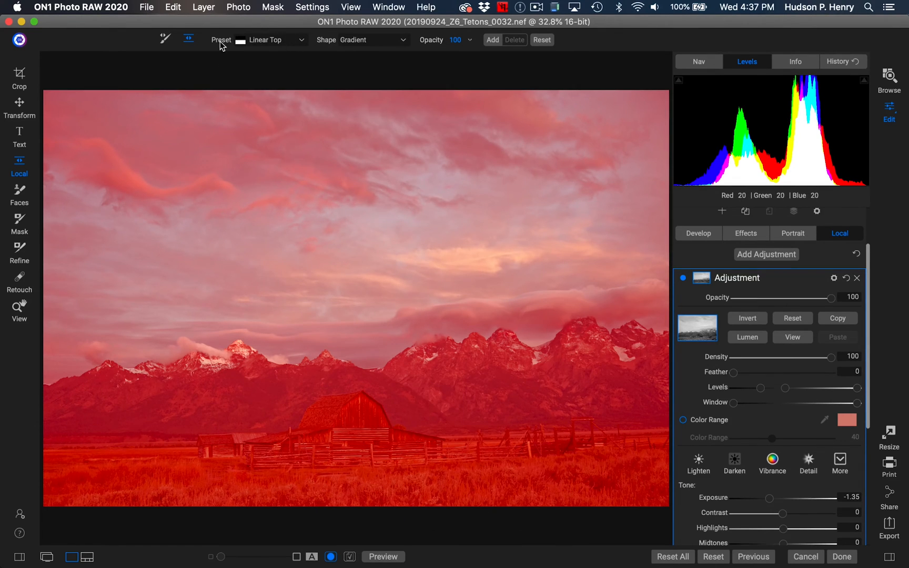
Step: With the adjustment brush in Paint In mode at a size of about 1200, paint across the sky to strengthen its mask there
left_click(165, 40)
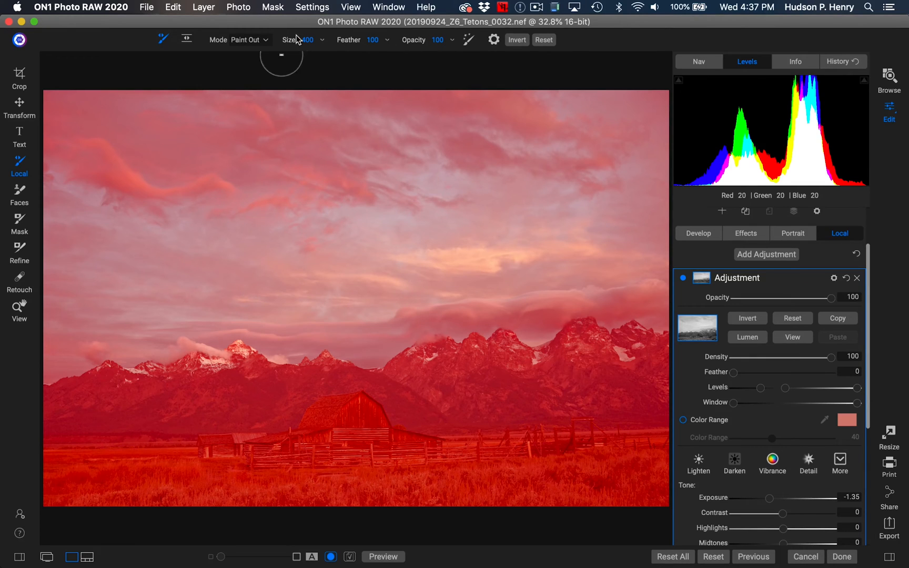
left_click(260, 40)
left_click(263, 63)
key("bracketright")
key("bracketright")
key("bracketright")
key("bracketright")
key("bracketright")
key("bracketright")
key("bracketright")
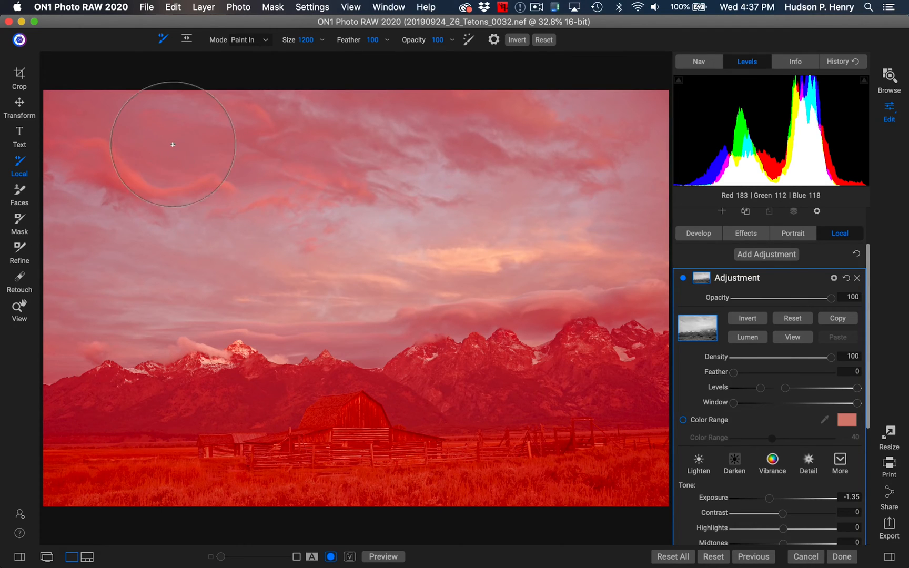
mouse_move(173, 145)
left_mouse_down()
mouse_move(47, 140)
mouse_move(660, 123)
mouse_move(628, 208)
mouse_move(445, 231)
mouse_move(248, 231)
mouse_move(34, 193)
mouse_move(318, 176)
mouse_move(132, 183)
mouse_move(109, 253)
mouse_move(84, 259)
mouse_move(32, 303)
mouse_move(77, 284)
mouse_move(253, 257)
mouse_move(316, 269)
mouse_move(547, 239)
mouse_move(708, 223)
left_mouse_up()
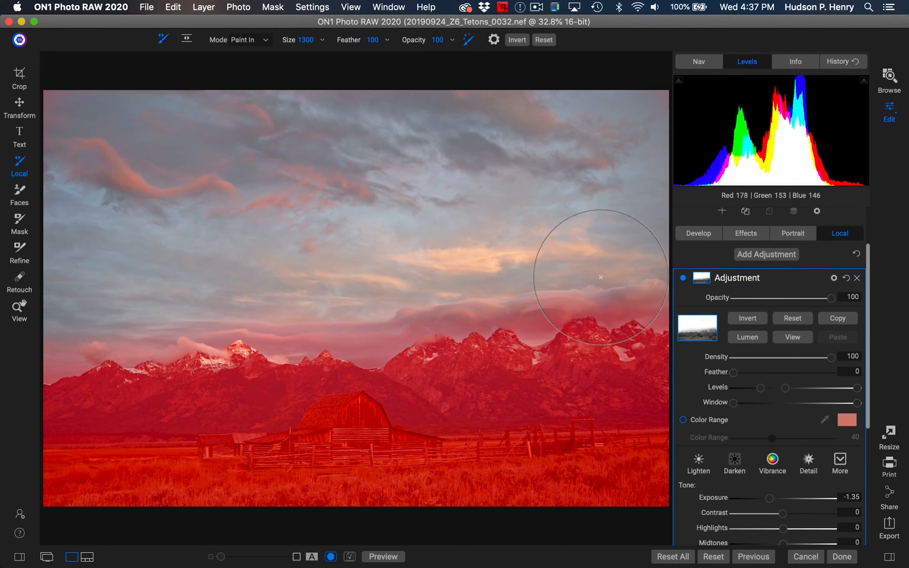
Step: Paint the adjustment into the low clouds above the right-hand peaks with Perfect Brush on and the brush reduced below 700
key("bracketleft")
key("bracketleft")
key("bracketleft")
key("bracketleft")
key("bracketleft")
key("bracketleft")
key("bracketleft")
key("bracketleft")
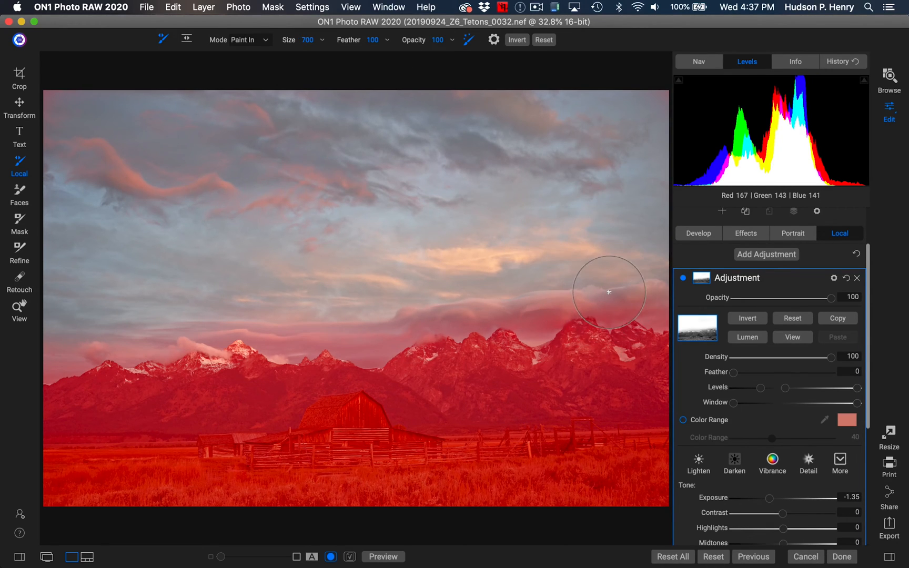
key("bracketleft")
key("bracketleft")
key("bracketleft")
mouse_move(602, 316)
left_mouse_down()
mouse_move(620, 317)
mouse_move(592, 306)
mouse_move(615, 300)
mouse_move(610, 307)
mouse_move(642, 311)
mouse_move(654, 323)
mouse_move(659, 329)
left_mouse_up()
mouse_move(615, 295)
left_mouse_down()
mouse_move(648, 306)
mouse_move(645, 298)
mouse_move(558, 309)
mouse_move(589, 310)
mouse_move(567, 312)
mouse_move(543, 345)
mouse_move(526, 344)
mouse_move(523, 319)
mouse_move(542, 324)
mouse_move(541, 335)
mouse_move(548, 314)
mouse_move(536, 305)
mouse_move(545, 302)
mouse_move(555, 305)
left_mouse_up()
Step: Paint in the remaining clouds along the ridgeline with Perfect Brush off, using brush sizes between 400 and 150, and copy the adjustment's mask
key("bracketright")
key("bracketright")
key("bracketright")
key("bracketleft")
key("bracketleft")
key("bracketleft")
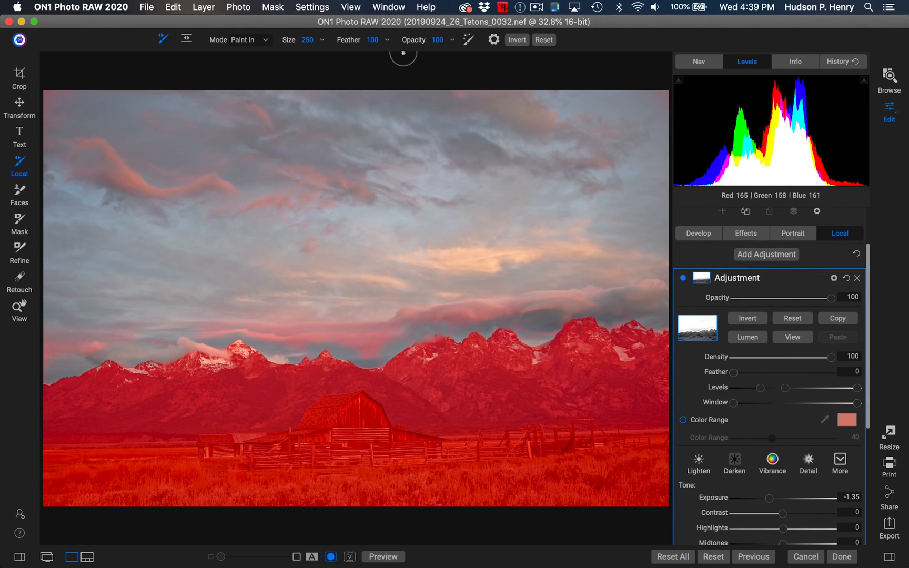
key("bracketright")
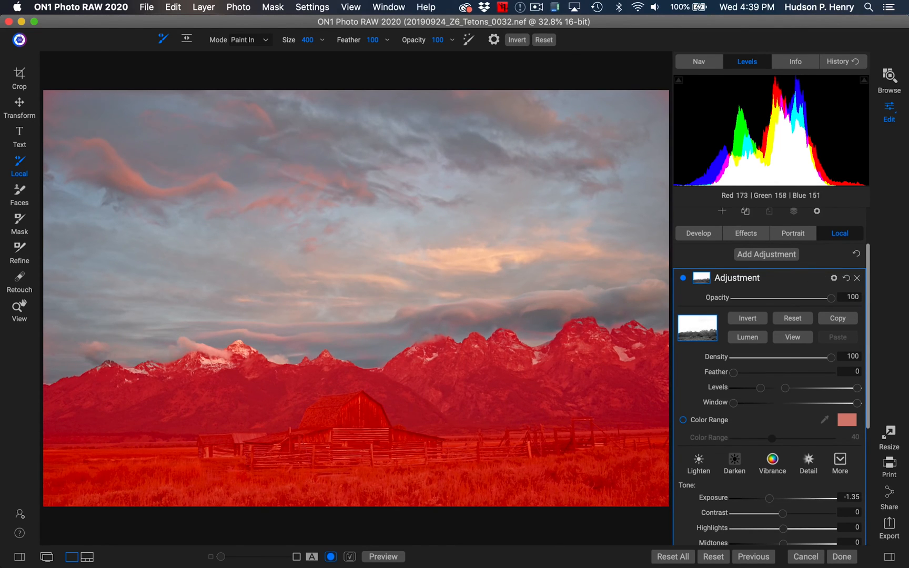
key("bracketleft")
key("bracketleft")
key("bracketleft")
key("bracketleft")
left_click(840, 318)
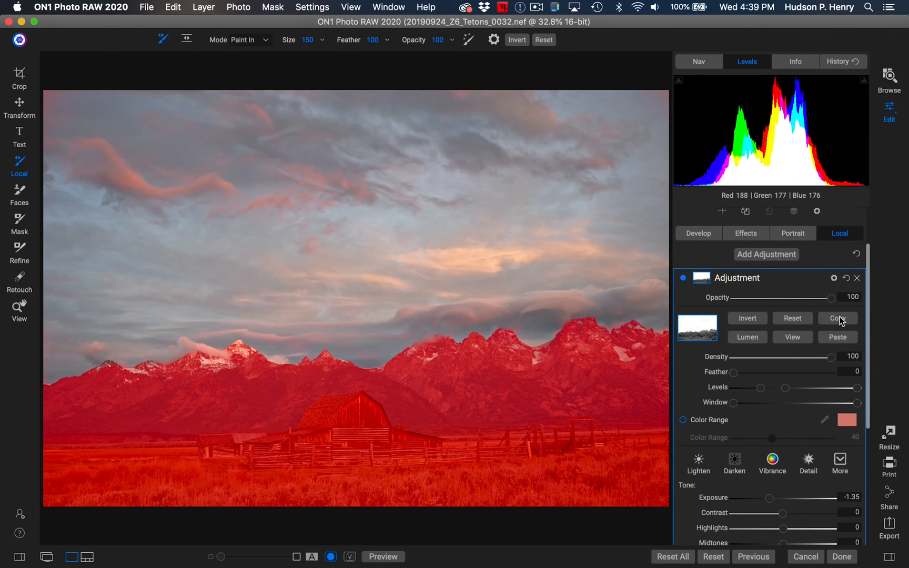
Step: Close the mask options, set the sky adjustment's Exposure to −1.1 and hide the red mask overlay
scroll(777, 404, "down", 1)
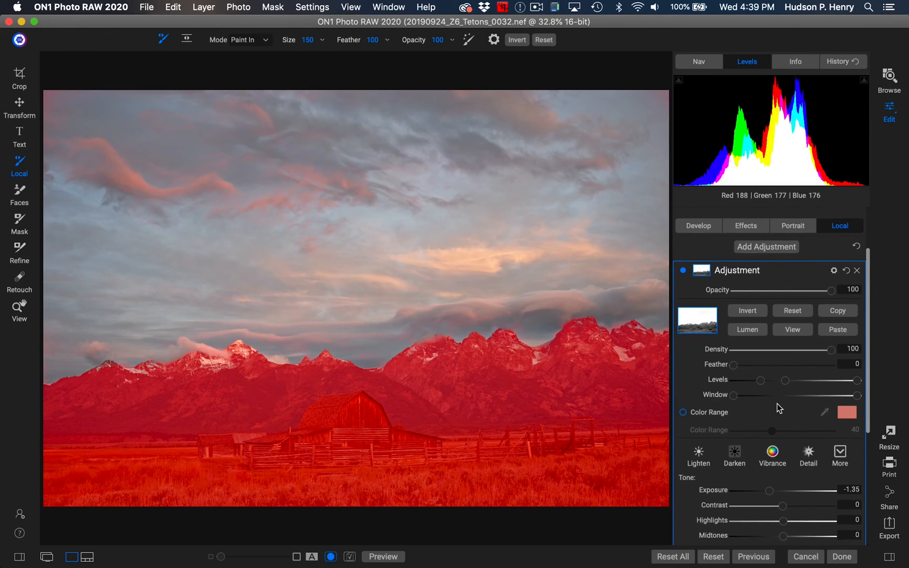
left_click(699, 270)
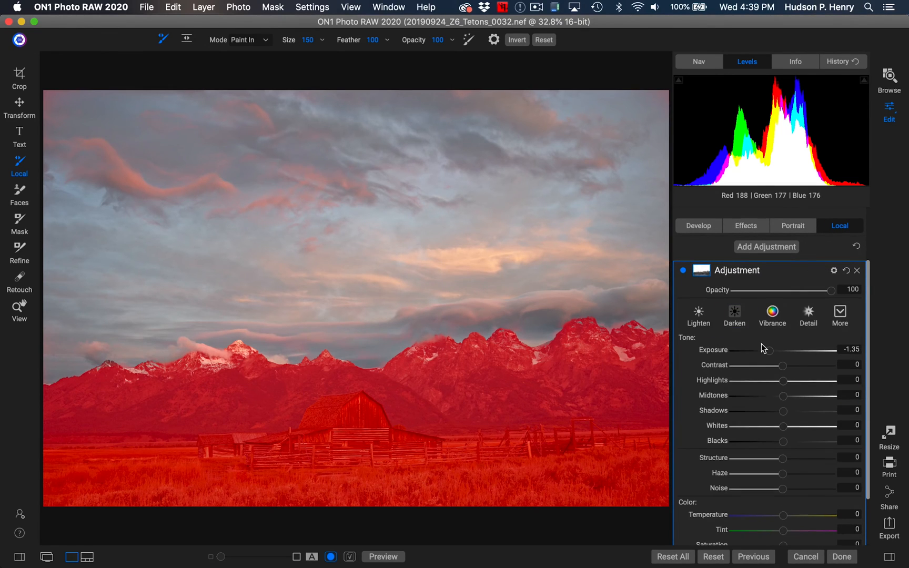
scroll(761, 344, "down", 3)
scroll(761, 343, "down", 1)
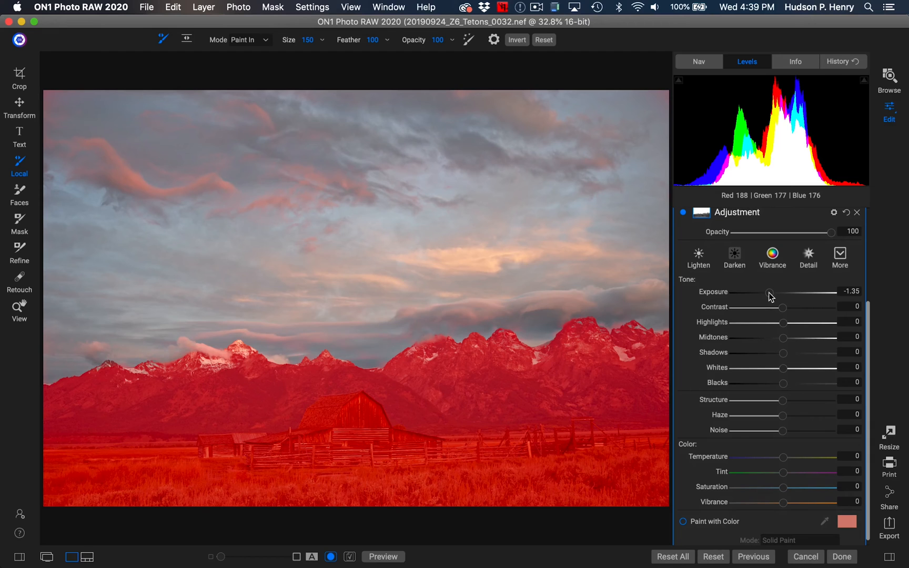
left_click_drag(769, 295, 772, 296)
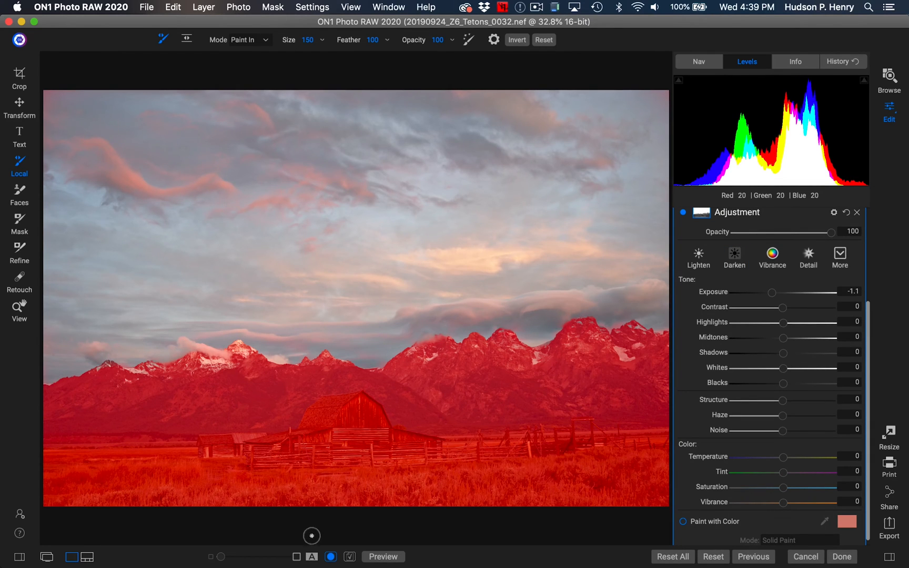
left_click(330, 556)
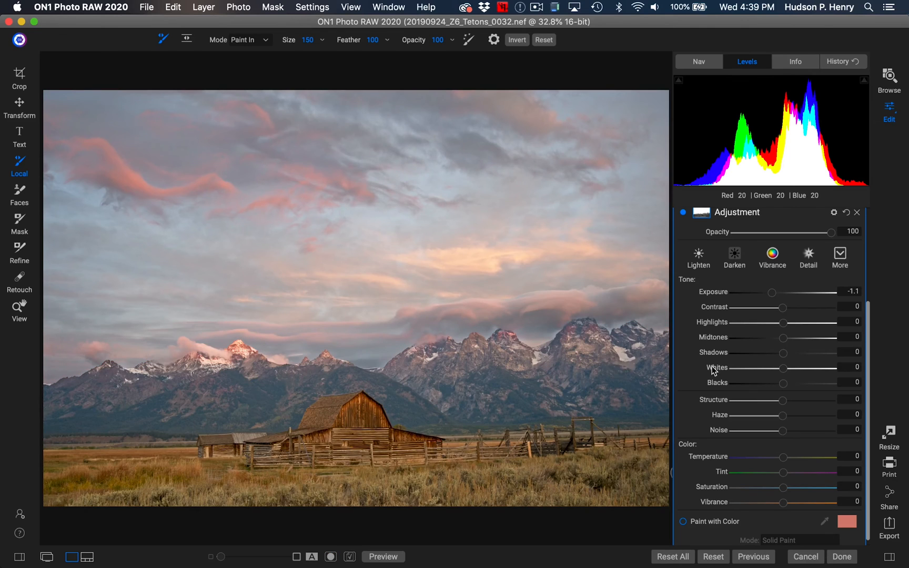
Step: Set the sky adjustment's Highlights to −26, Whites to −35, Shadows to 2, Midtones to −11 and Contrast to 8
scroll(791, 351, "up", 1)
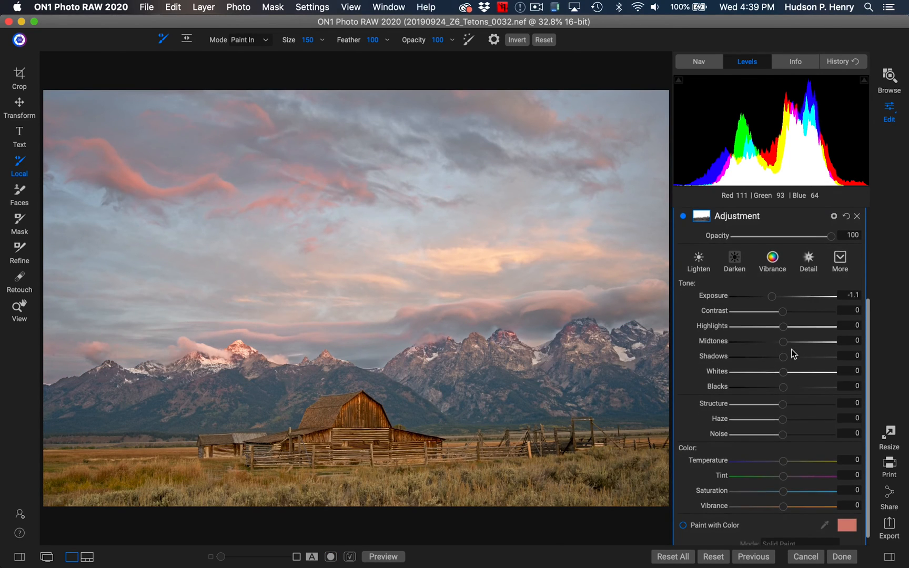
left_click_drag(783, 331, 771, 330)
left_click_drag(783, 372, 765, 374)
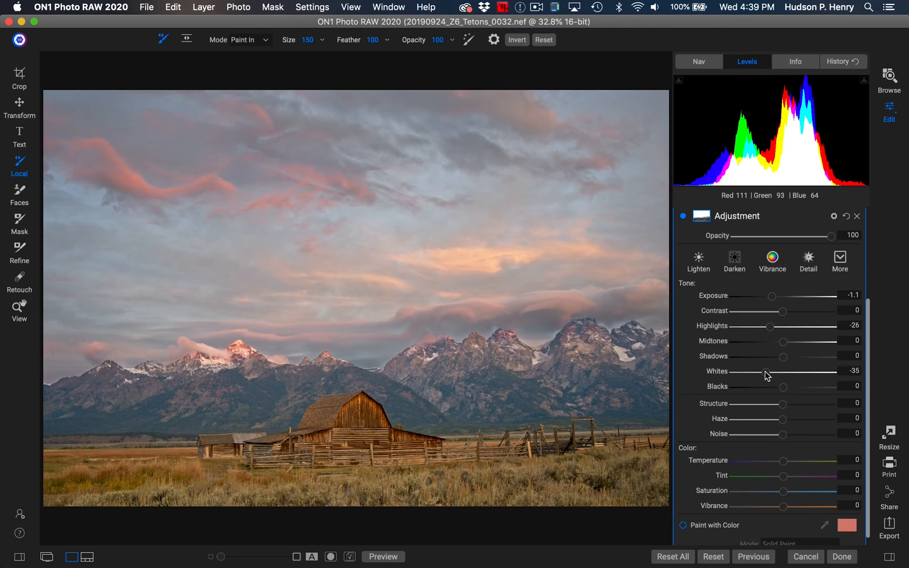
scroll(807, 363, "up", 3)
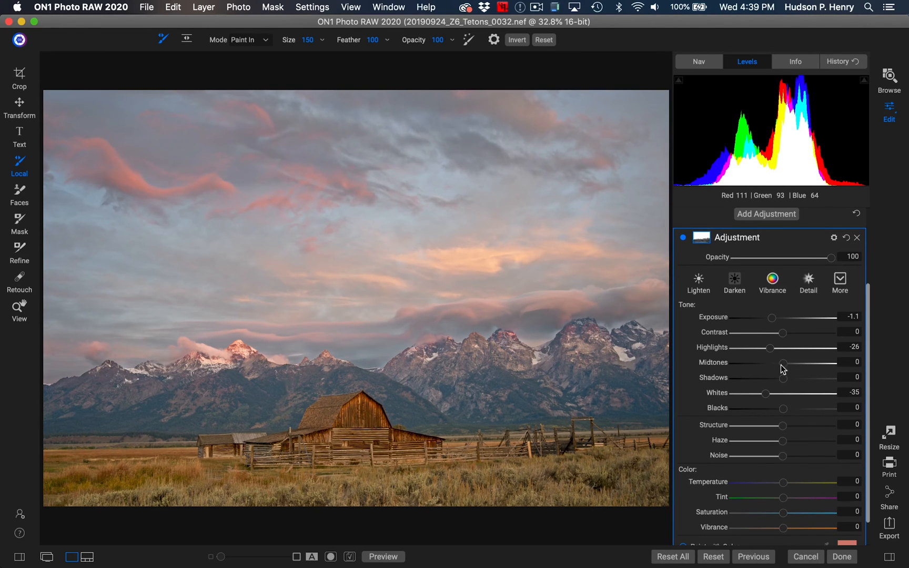
mouse_move(783, 378)
left_mouse_down()
mouse_move(794, 379)
mouse_move(783, 382)
left_mouse_up()
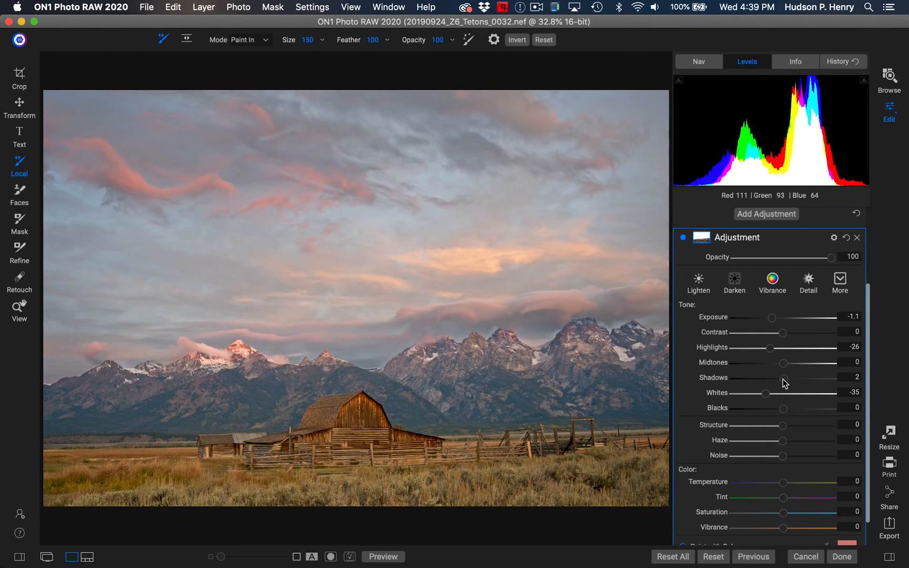
left_click_drag(782, 367, 786, 337)
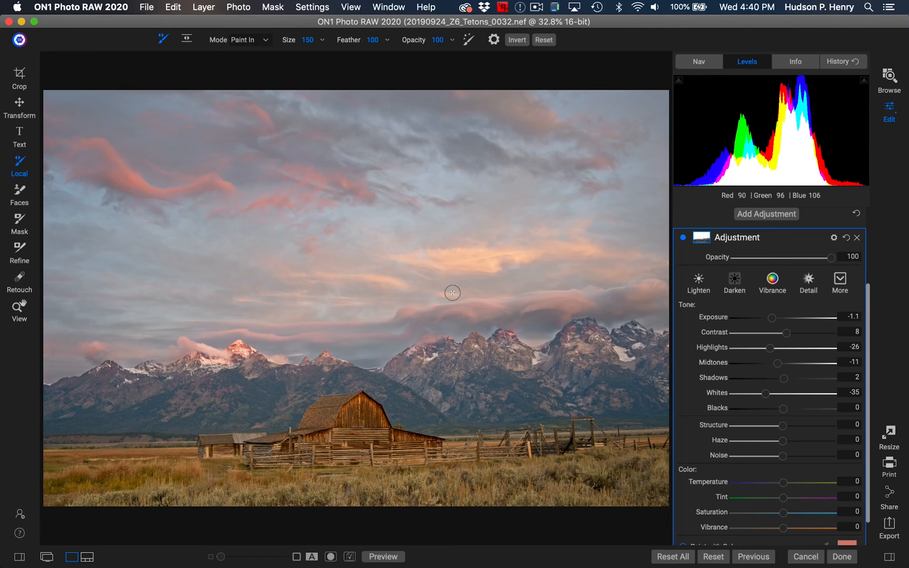
Step: Show the presets browser and go up to the FourSeason folder
left_click(20, 557)
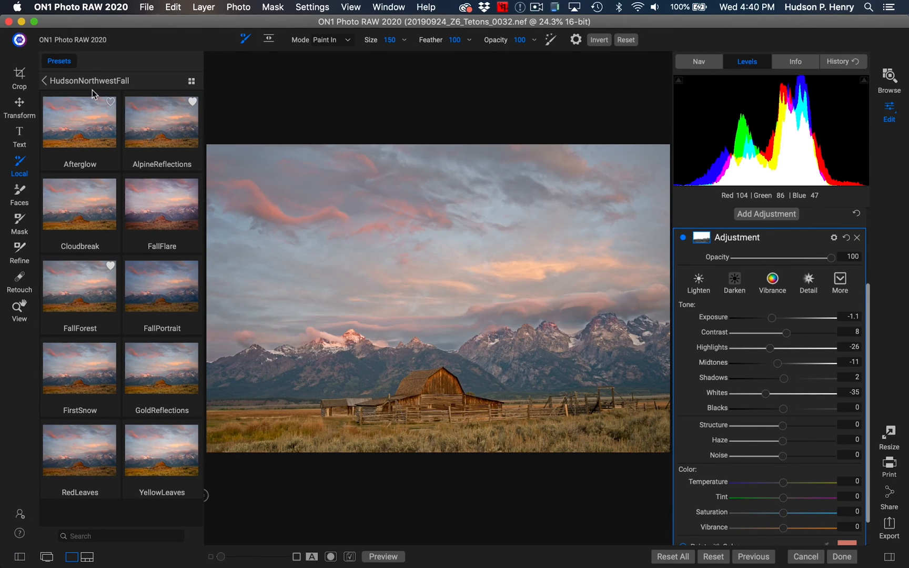
left_click(44, 82)
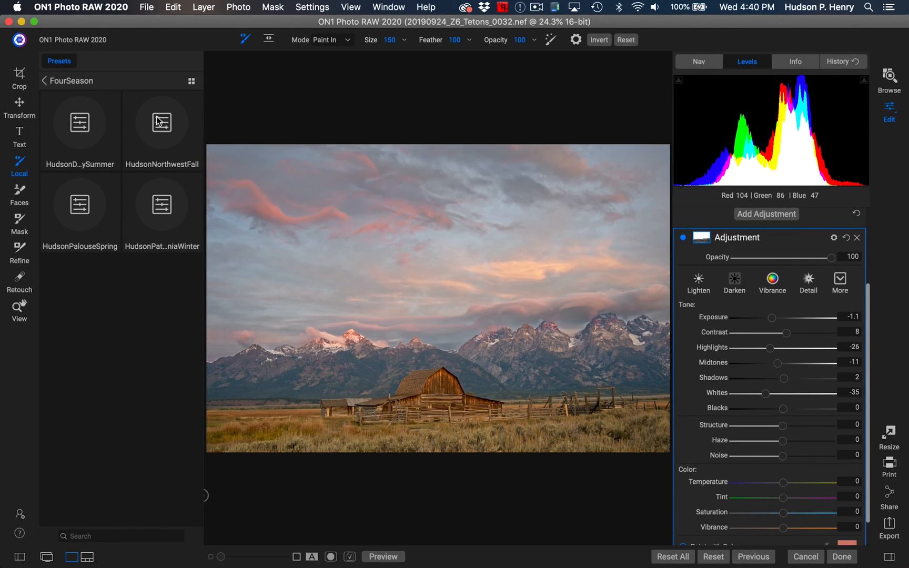
Step: Return to the Develop settings and set the photo's Whites to 31 and Shadows to 25
scroll(806, 229, "up", 5)
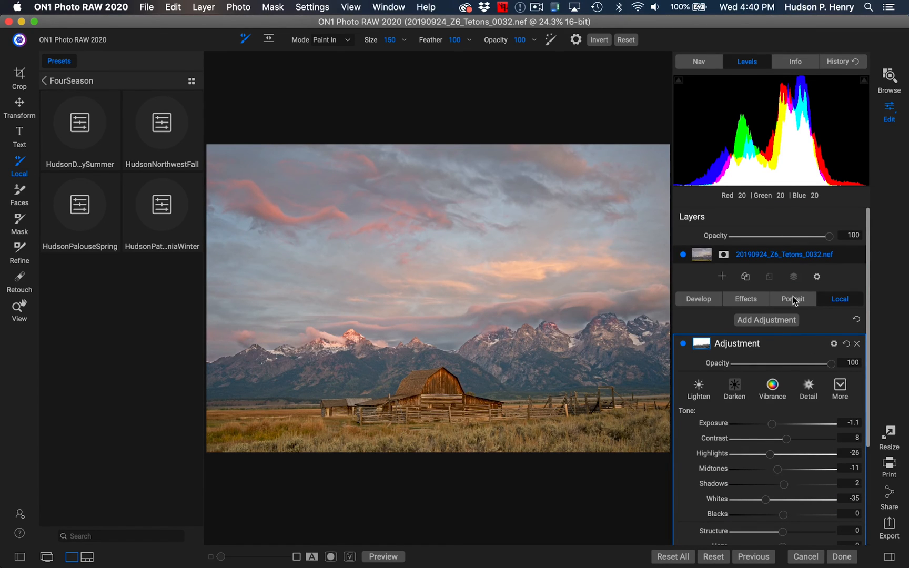
left_click(705, 299)
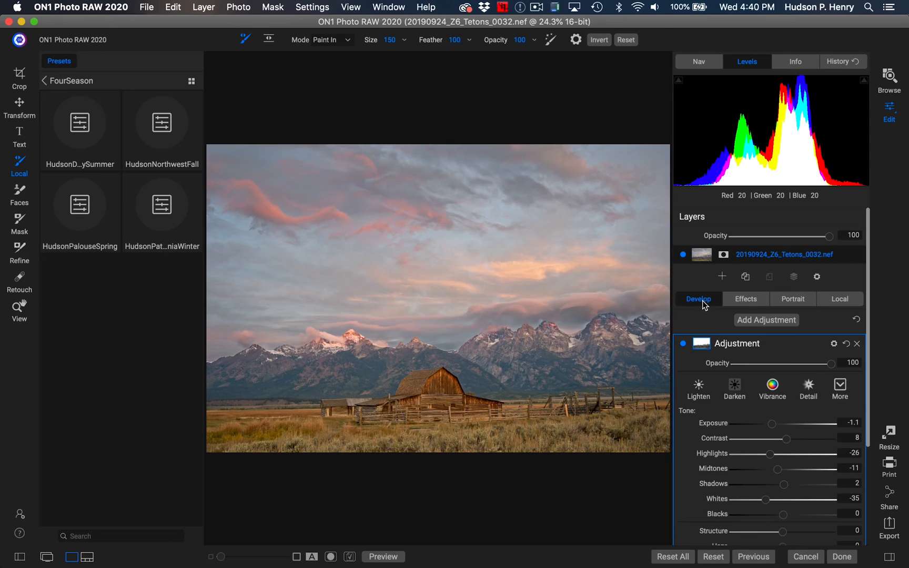
scroll(742, 312, "down", 2)
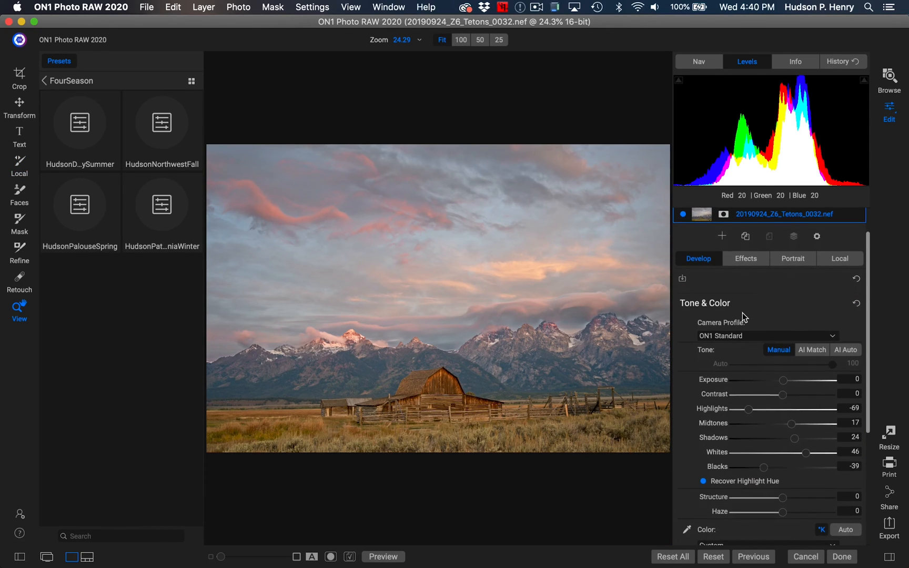
scroll(742, 312, "down", 3)
scroll(742, 313, "down", 1)
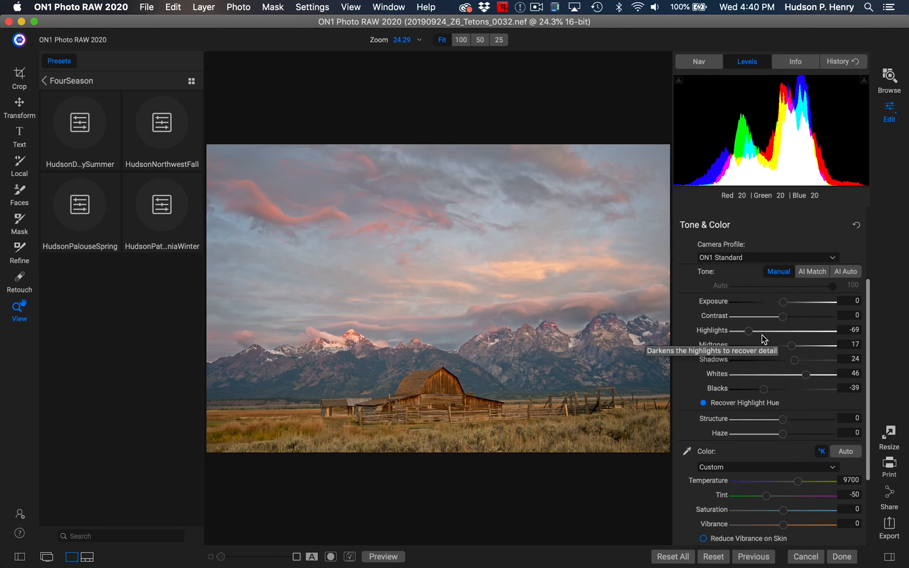
scroll(762, 335, "up", 6)
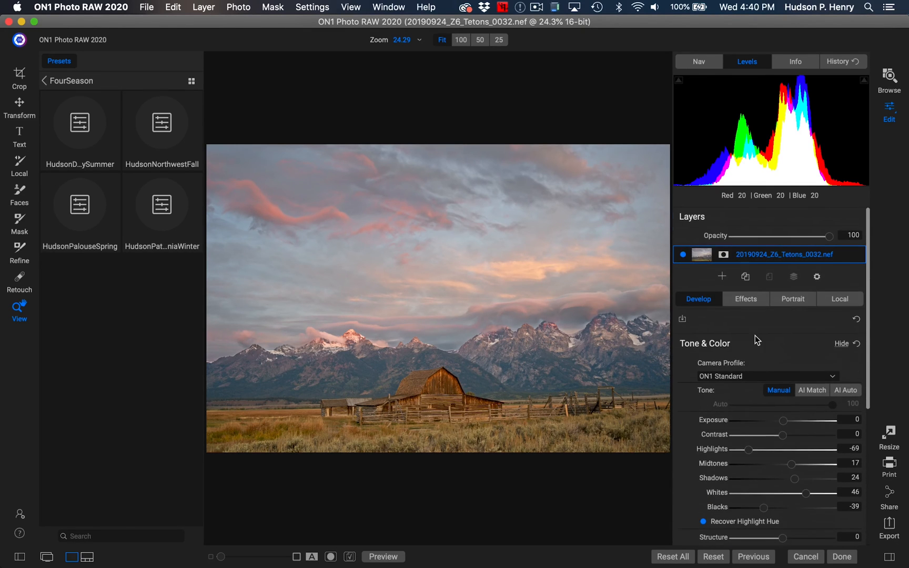
scroll(754, 335, "down", 6)
scroll(755, 335, "down", 1)
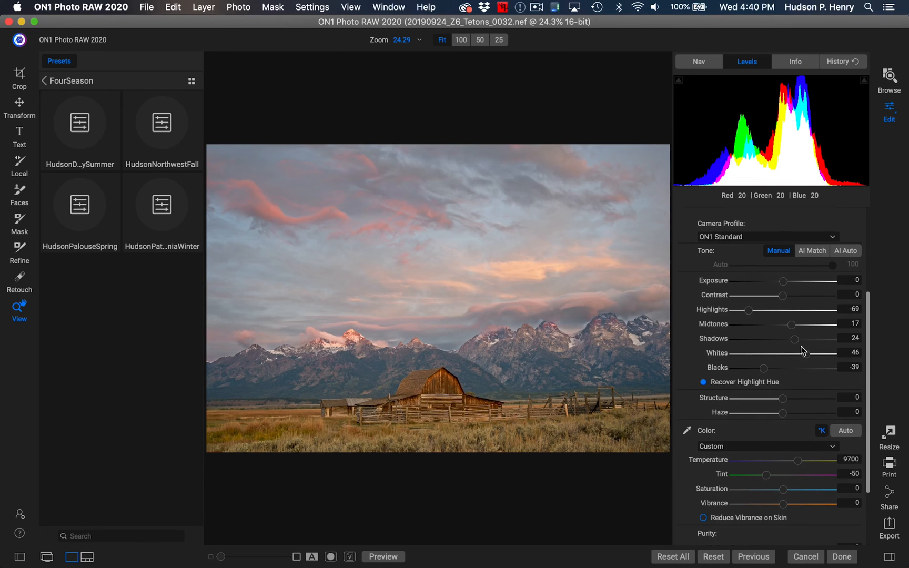
mouse_move(806, 353)
left_mouse_down()
mouse_move(796, 360)
mouse_move(796, 345)
left_mouse_up()
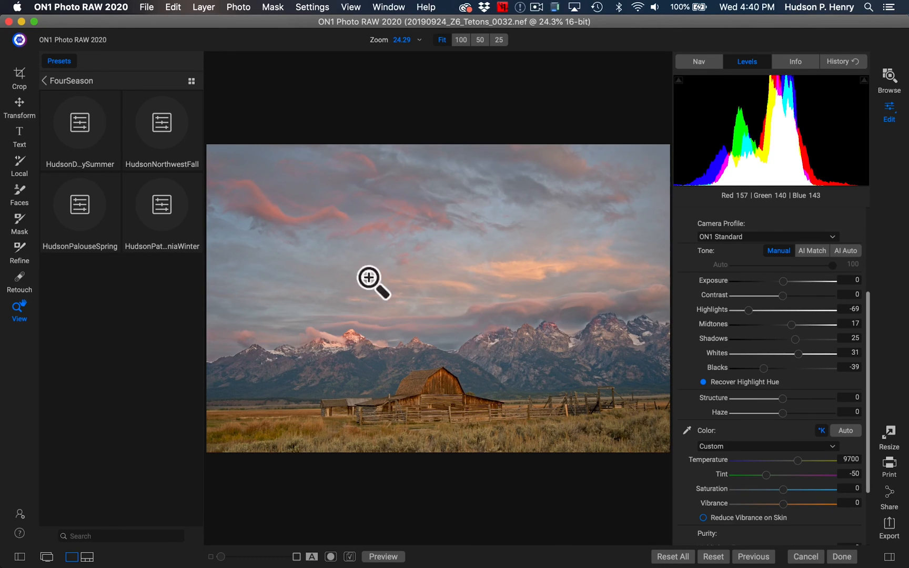
Step: Open the HudsonNorthwestFall preset folder and show its presets as large full-window previews
left_click(157, 138)
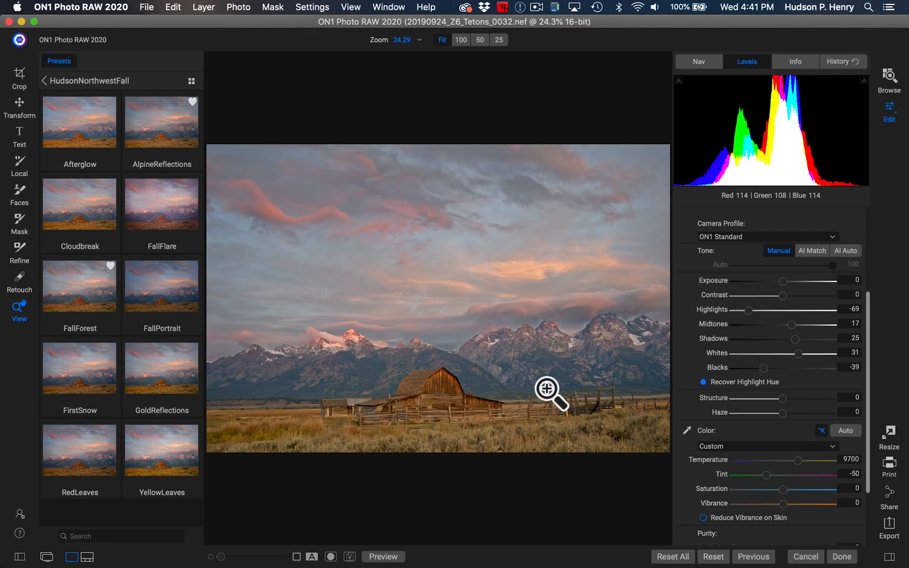
scroll(751, 298, "up", 5)
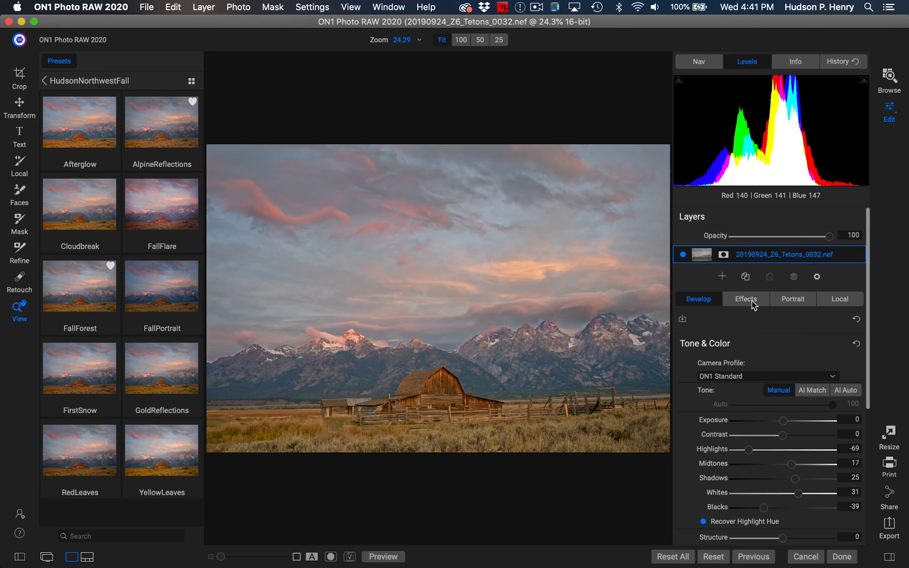
left_click(192, 81)
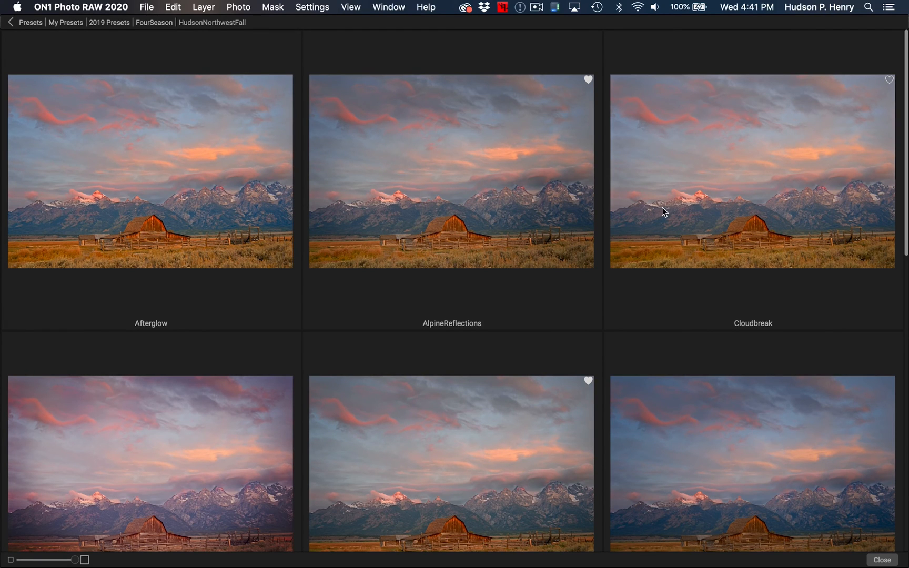
Step: Review the fall preset previews, apply the FirstSnow preset to the photo and hide the presets browser
scroll(759, 216, "down", 1)
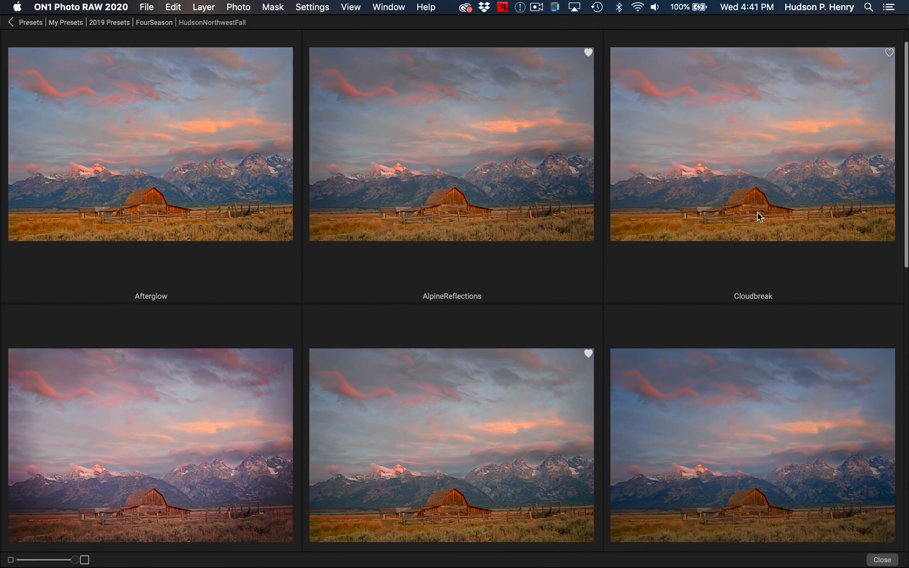
scroll(759, 216, "down", 4)
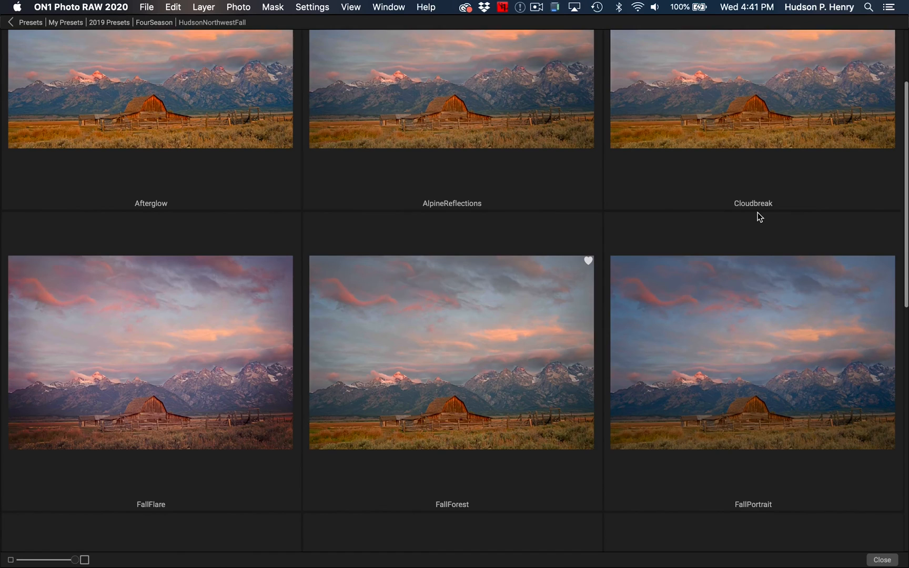
scroll(759, 217, "down", 5)
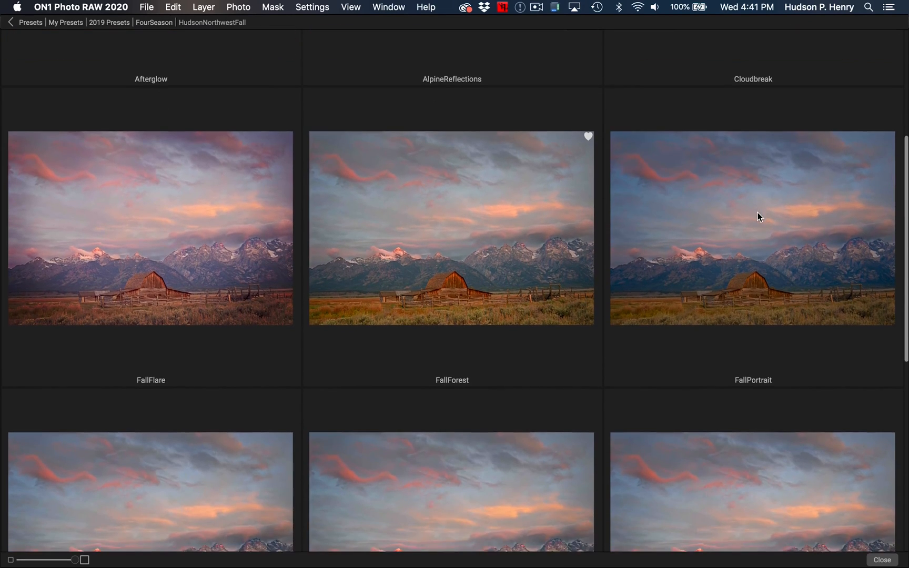
scroll(759, 217, "down", 6)
scroll(759, 216, "down", 2)
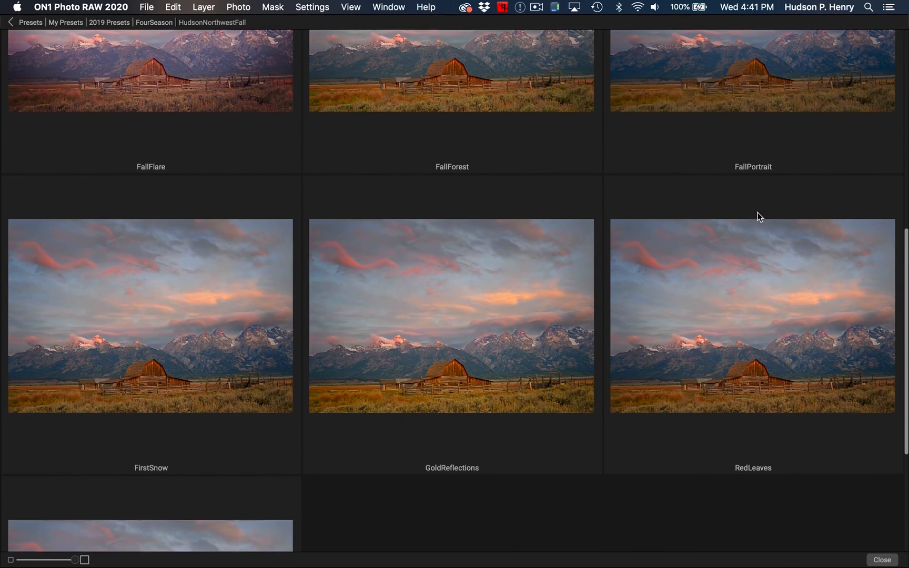
scroll(759, 216, "down", 4)
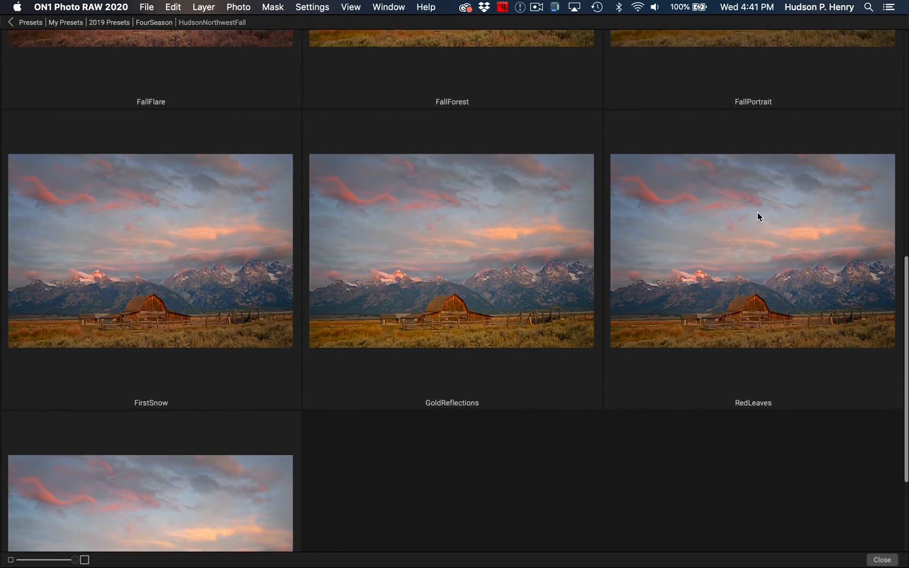
scroll(759, 216, "down", 1)
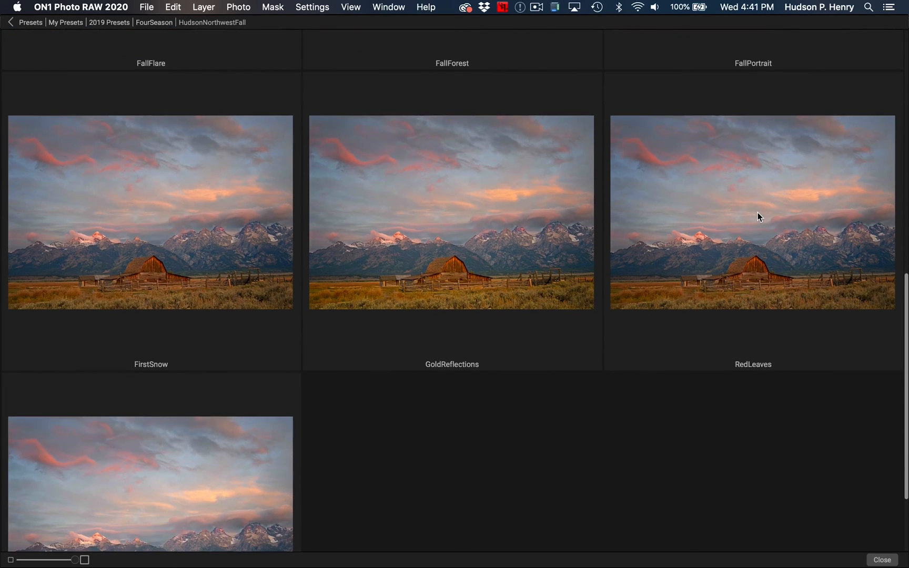
scroll(759, 216, "down", 6)
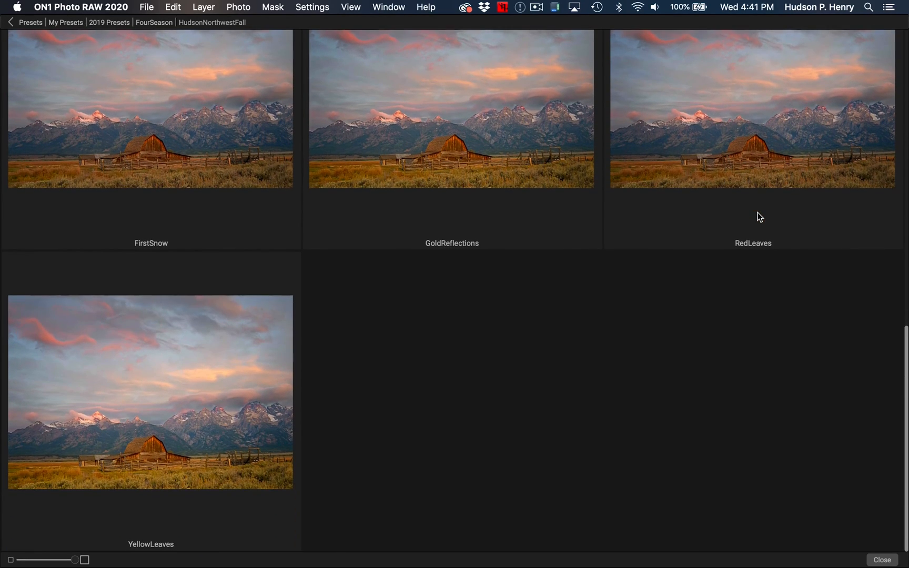
scroll(759, 216, "up", 3)
scroll(758, 217, "down", 3)
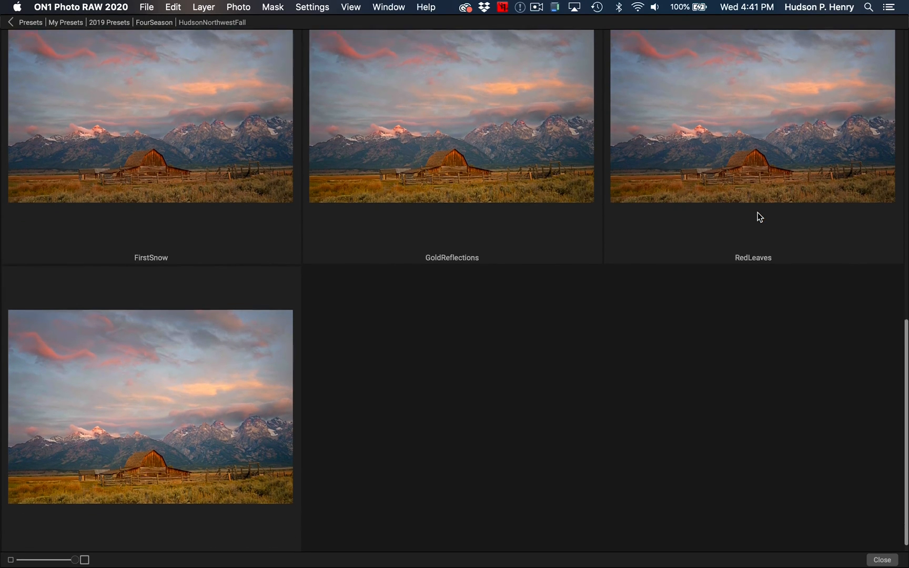
scroll(759, 216, "up", 3)
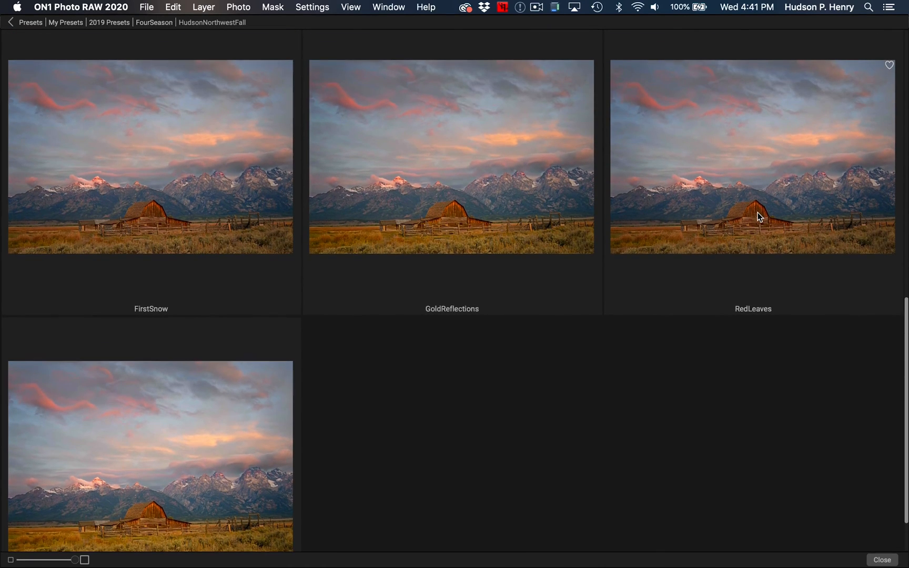
scroll(757, 213, "up", 3)
left_click(175, 197)
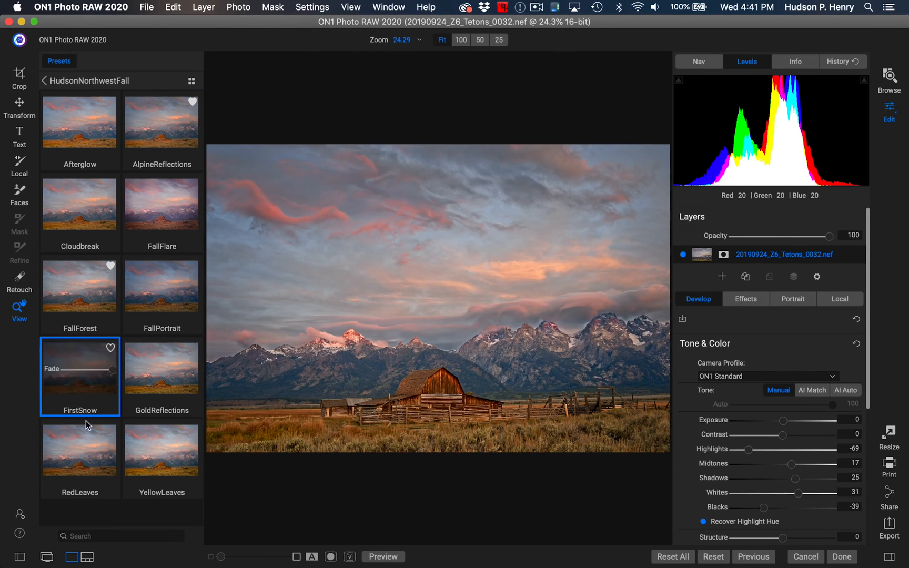
left_click(20, 557)
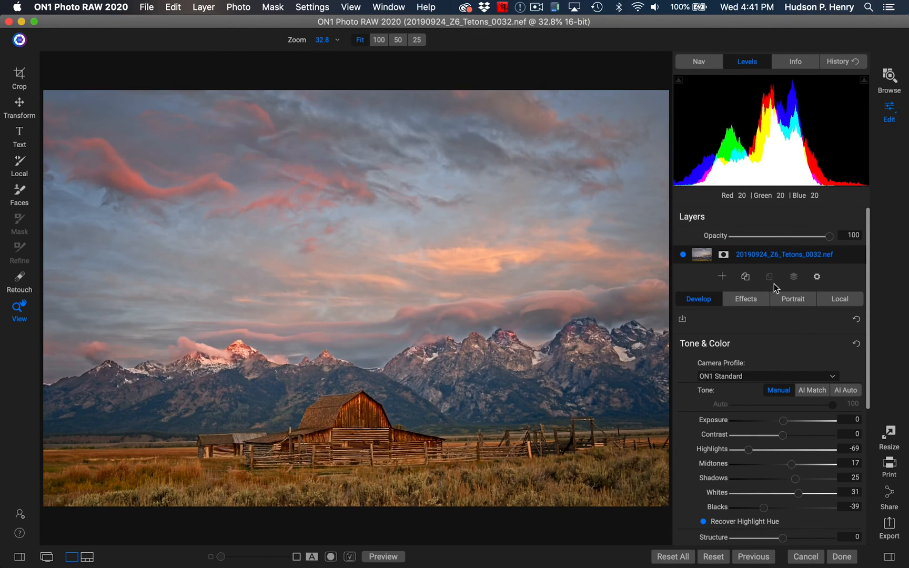
Step: Show the photo's Effects filters and turn off Vignette, both Color Enhancers and Dynamic Contrast
left_click(746, 300)
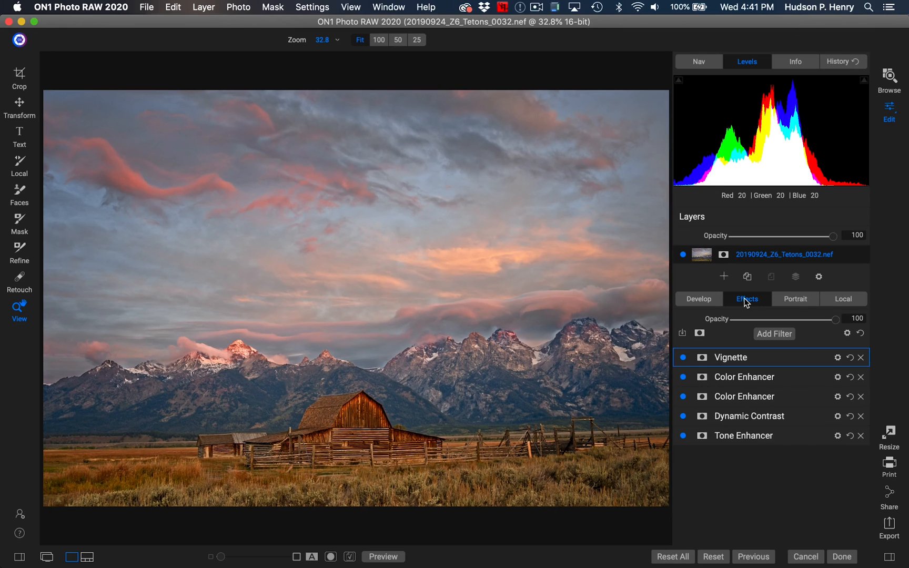
left_click(682, 357)
left_click(682, 377)
left_click(682, 397)
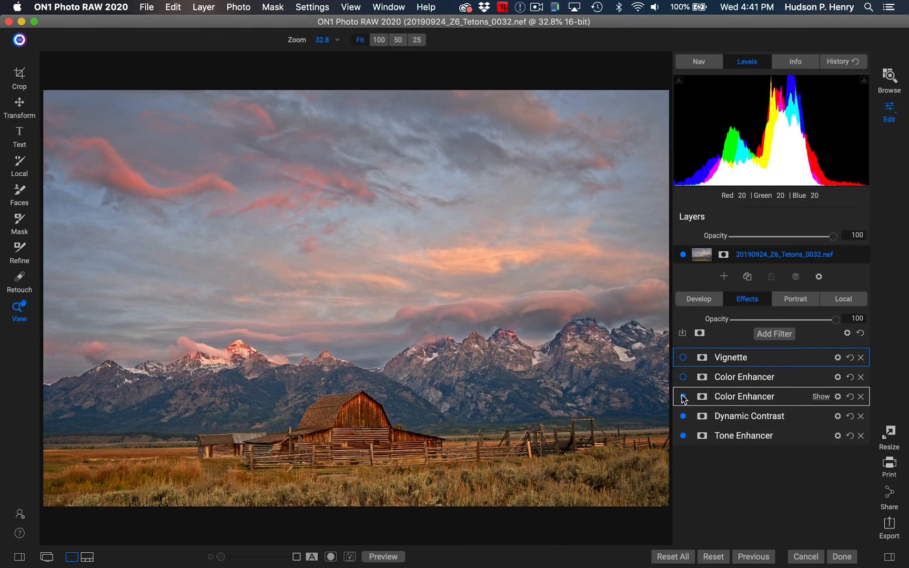
left_click(683, 416)
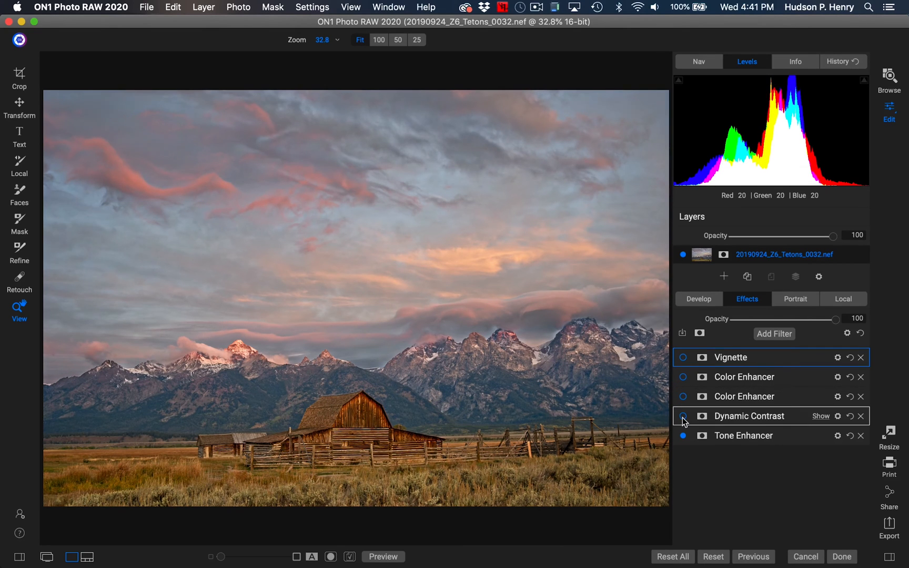
Step: Look over the list of available filters and the Tone Enhancer's settings, blending options and blend modes
left_click(774, 334)
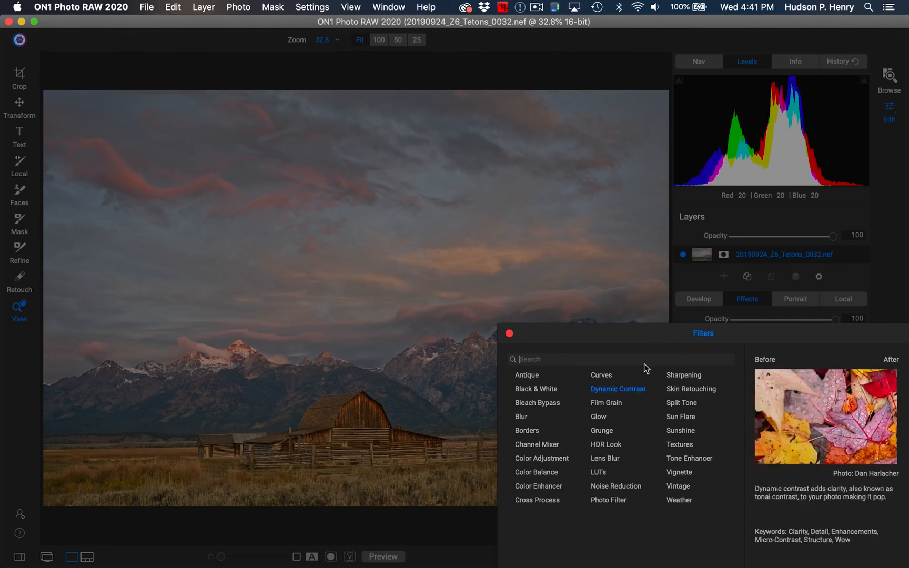
left_click(508, 333)
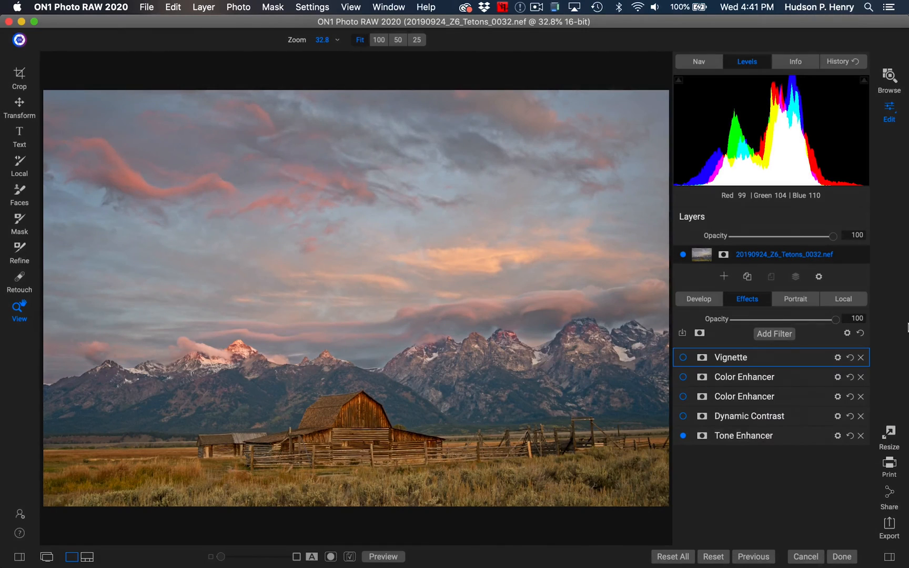
left_click(746, 435)
scroll(746, 439, "down", 5)
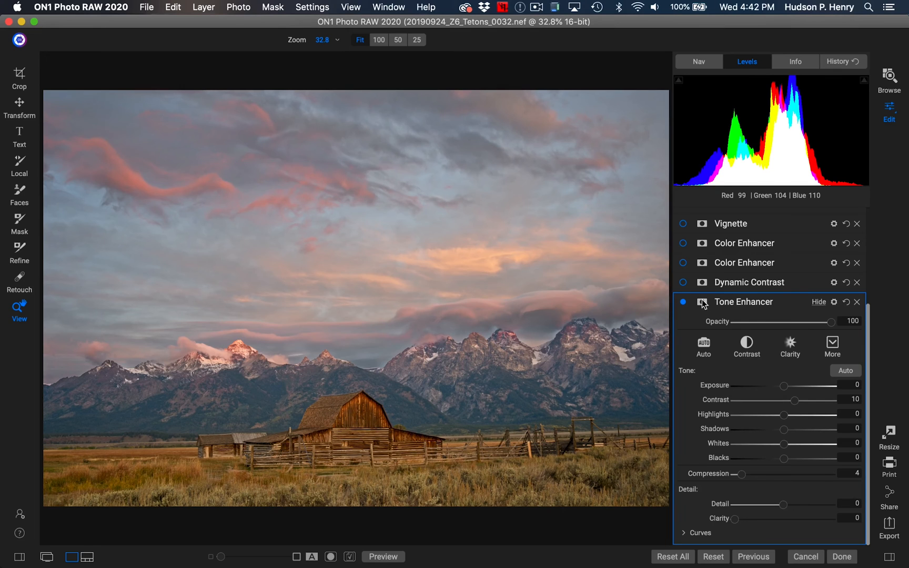
left_click(833, 302)
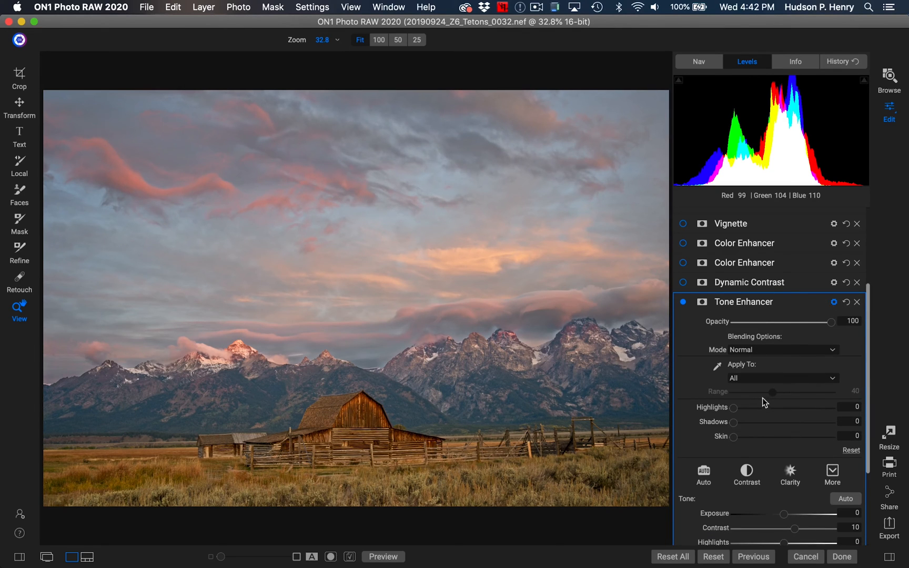
left_click(795, 350)
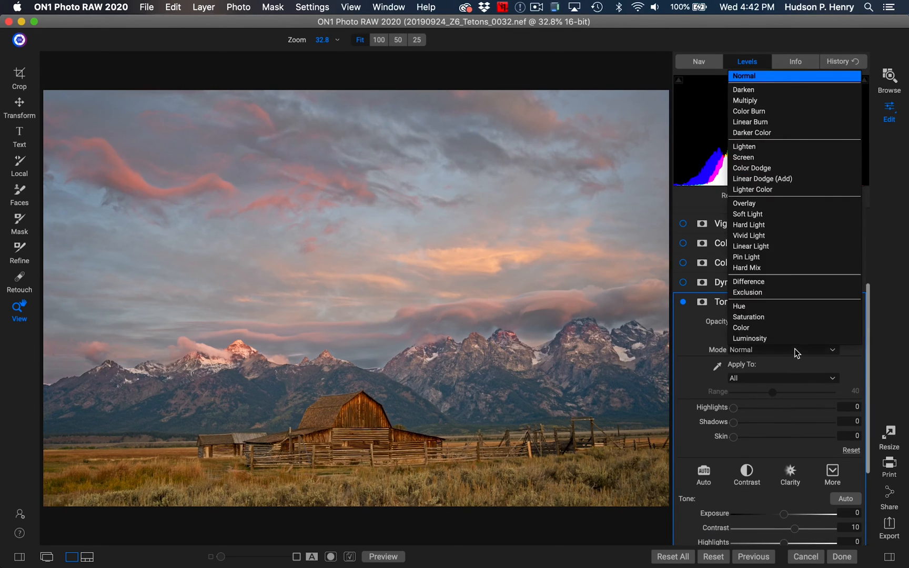
left_click(853, 367)
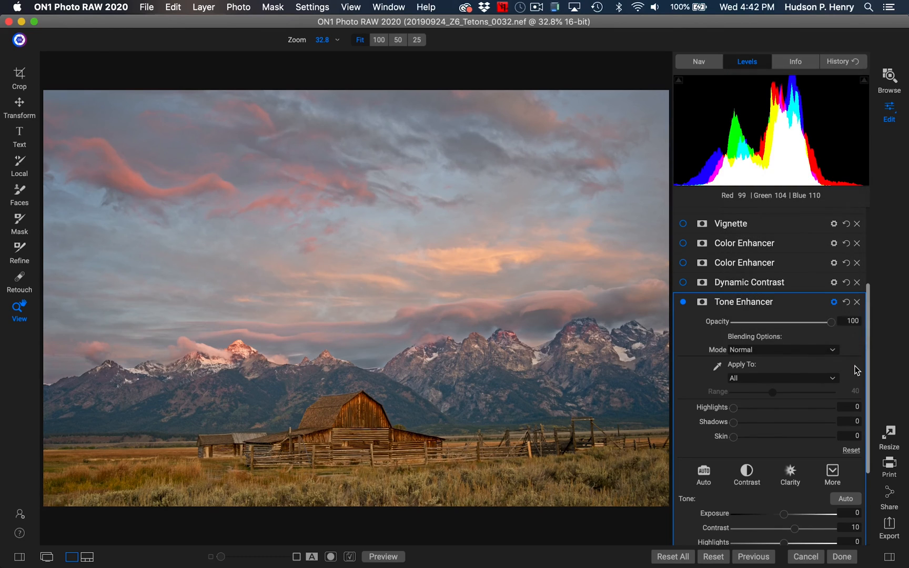
left_click(833, 304)
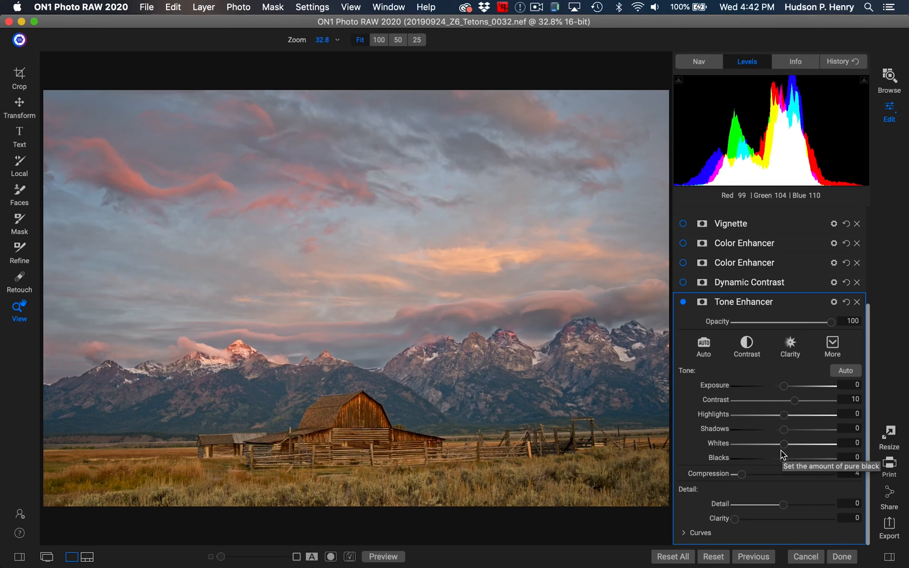
Step: Reset the Tone Enhancer filter's mask and collapse the filter's settings
left_click(702, 303)
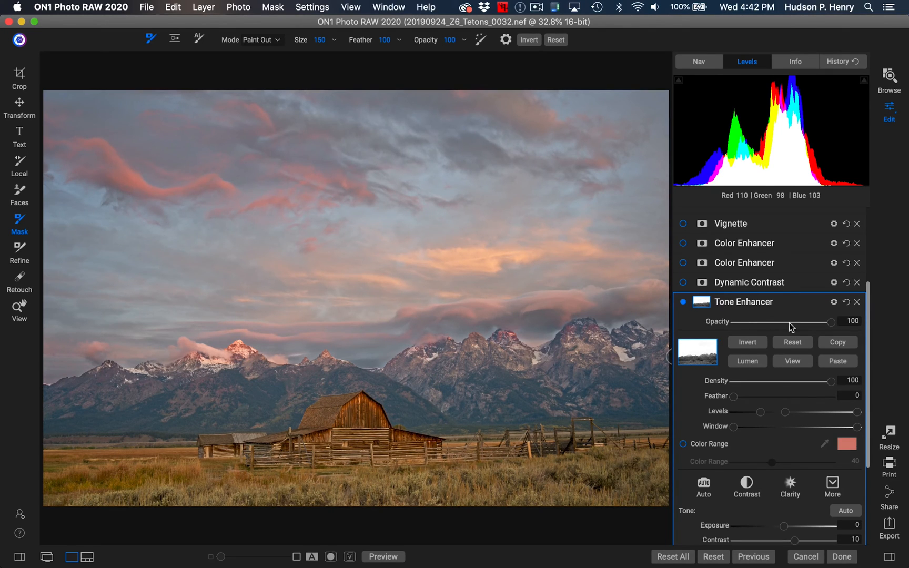
left_click(786, 343)
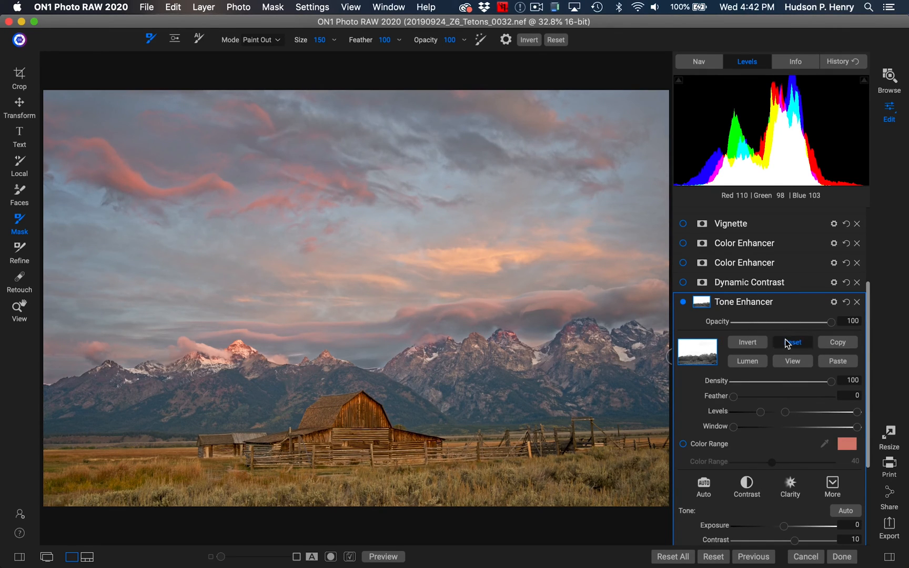
left_click(702, 304)
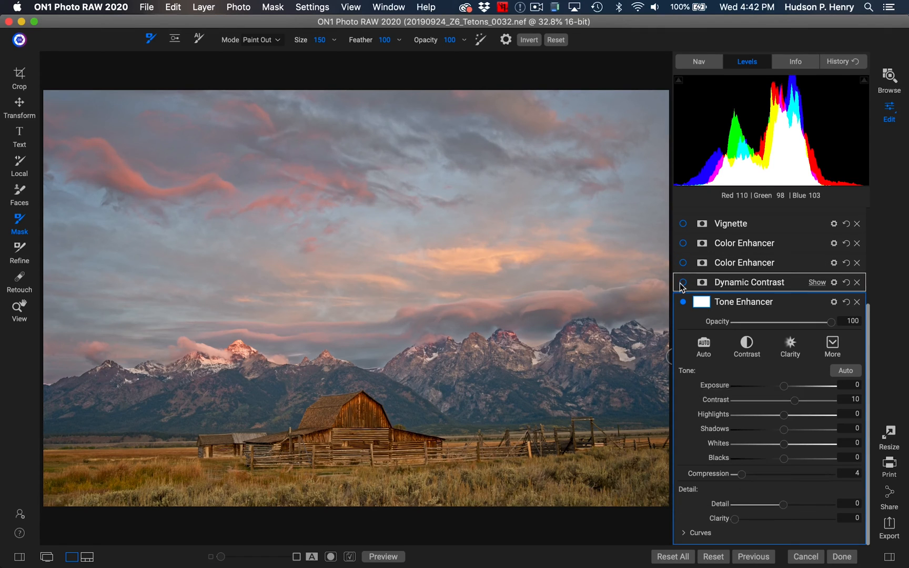
left_click(729, 304)
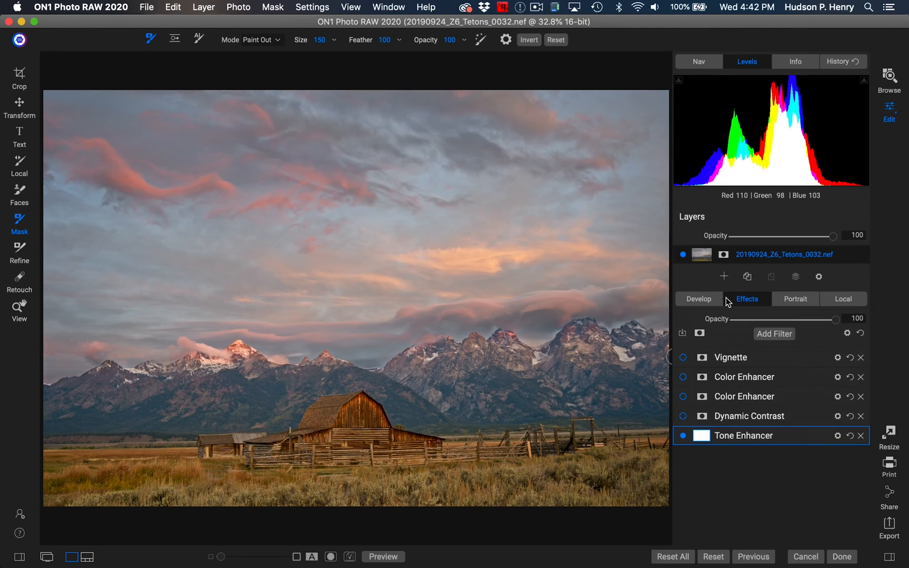
Step: Expand Dynamic Contrast and switch it on and off to compare its effect, leaving the filter enabled
left_click(739, 417)
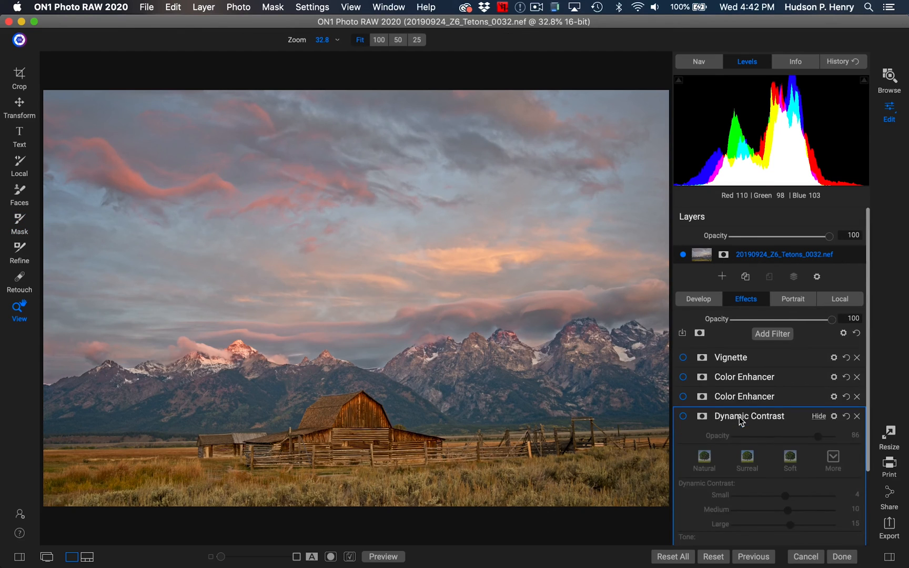
left_click(682, 322)
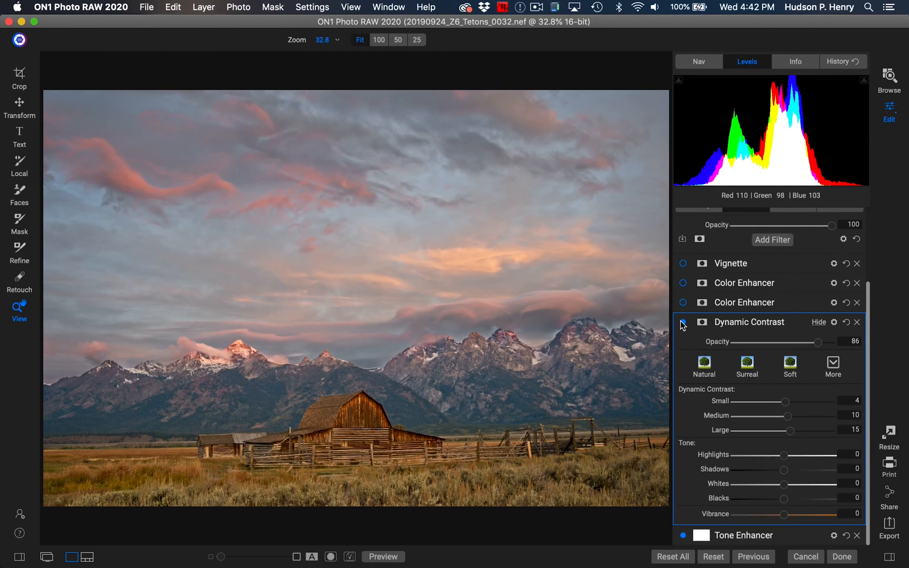
left_click(683, 322)
left_click(683, 322)
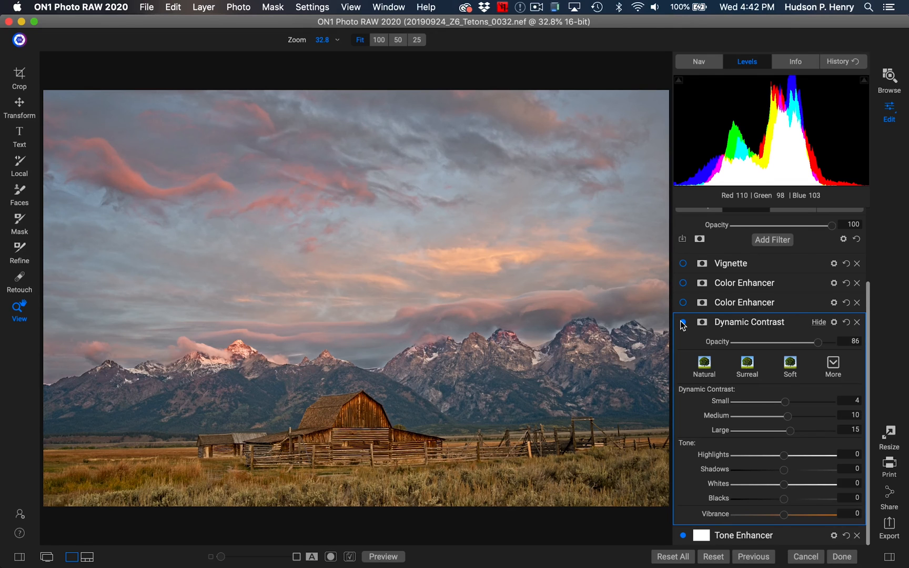
left_click(682, 323)
left_click(682, 323)
left_click(682, 322)
left_click(682, 323)
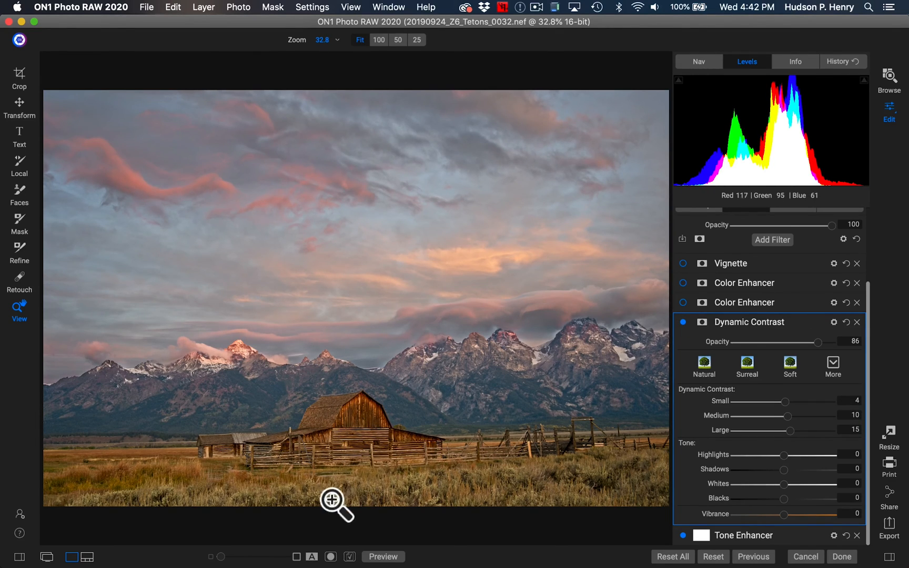
Step: Compare the barn and mountains at 100% with Dynamic Contrast off and on, leaving the filter enabled and the whole photo in view
left_click(394, 480)
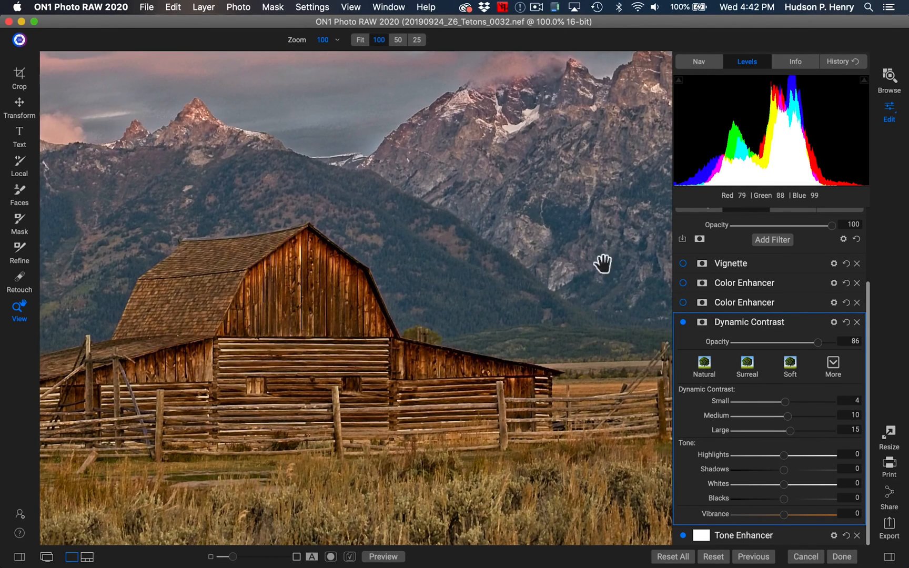
left_click_drag(442, 259, 436, 193)
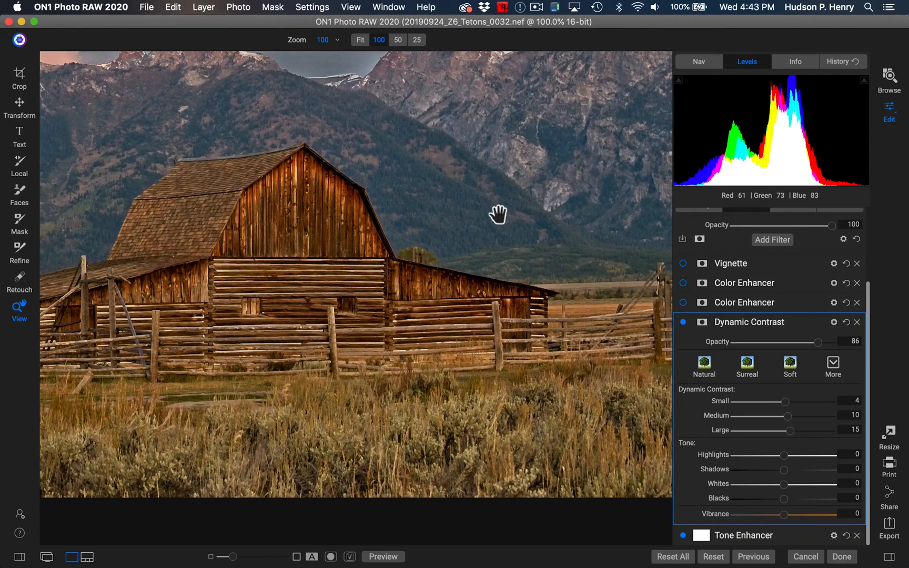
left_click_drag(497, 209, 485, 254)
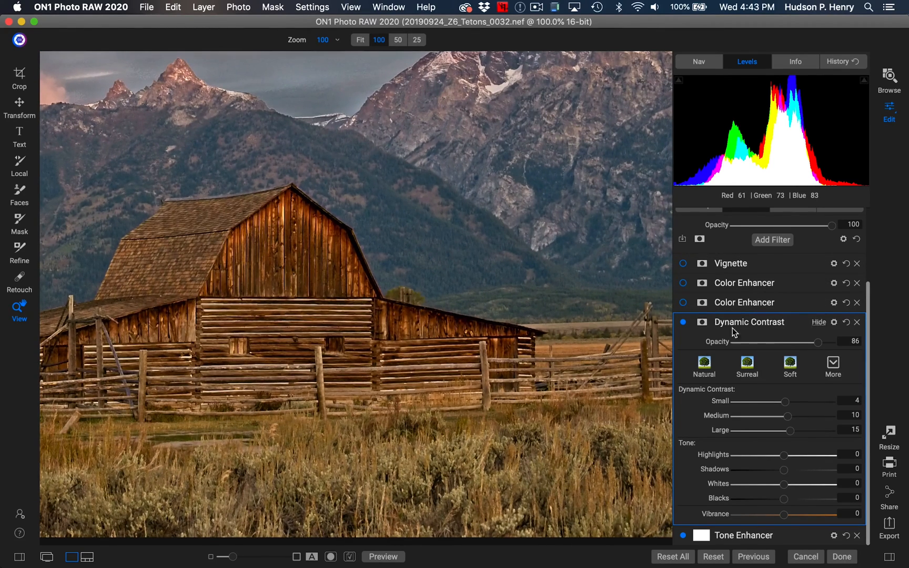
left_click(682, 322)
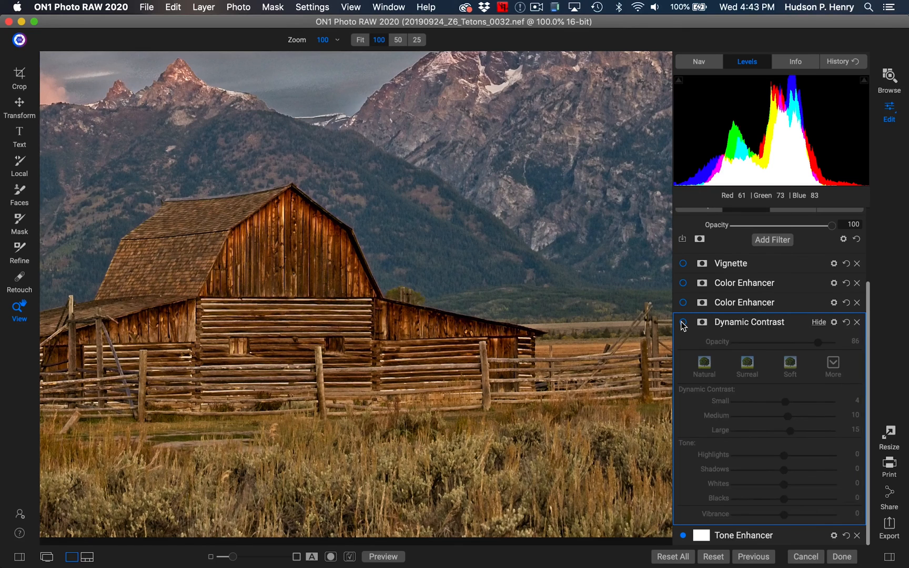
left_click(682, 323)
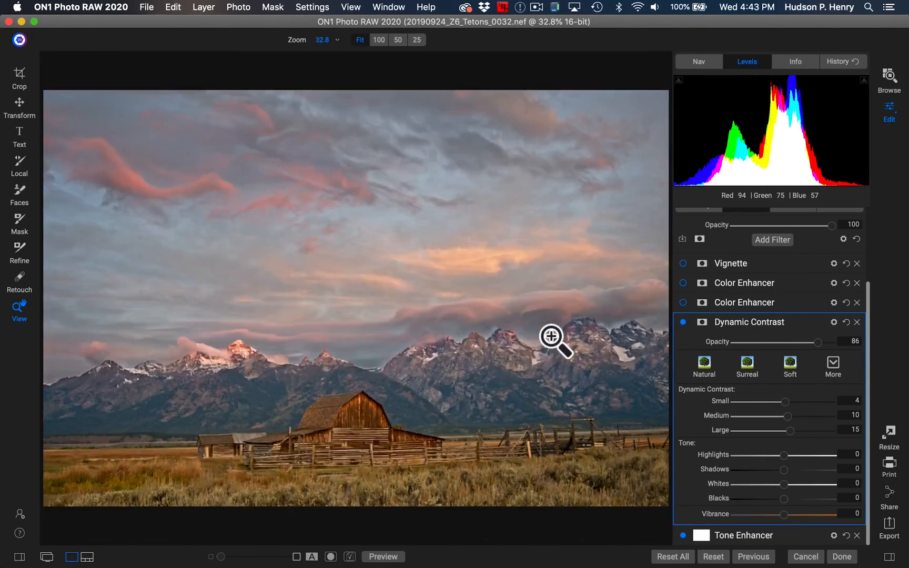
left_click(551, 337)
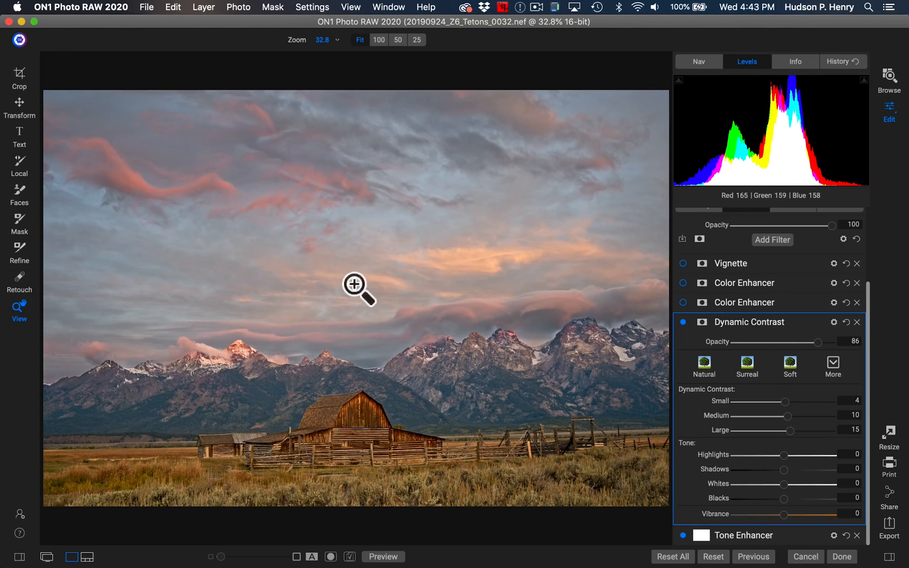
Step: Paste the copied mask into the Dynamic Contrast filter and invert it so the effect targets the land instead of the sky
left_click(702, 323)
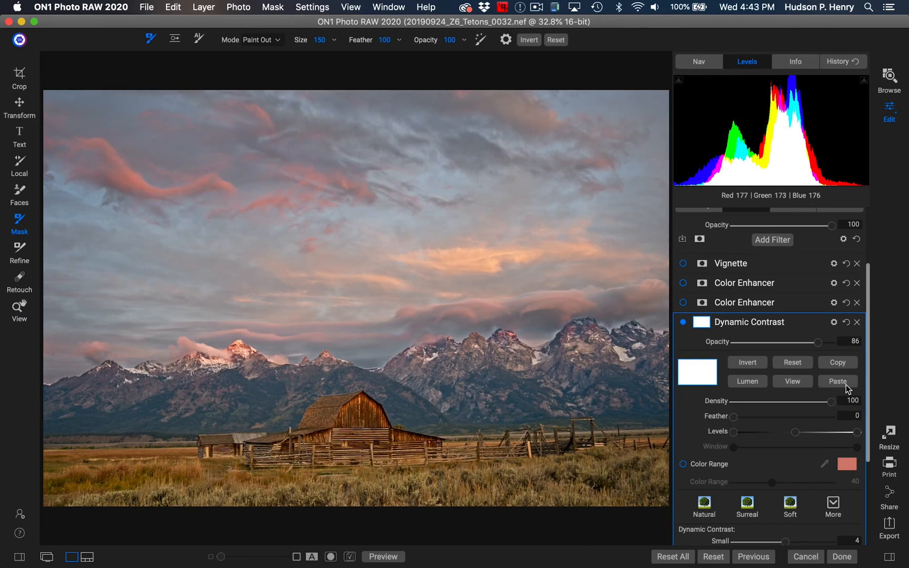
left_click(846, 384)
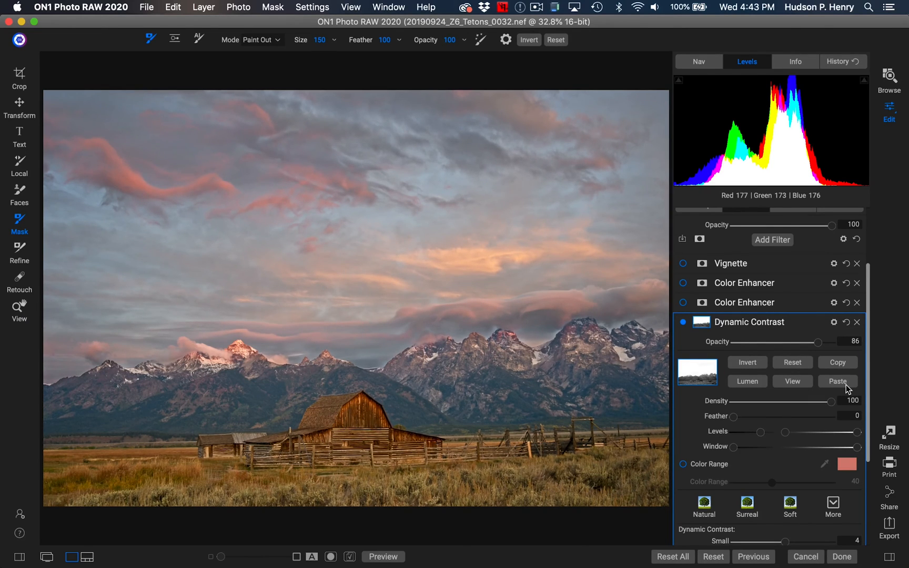
left_click(746, 365)
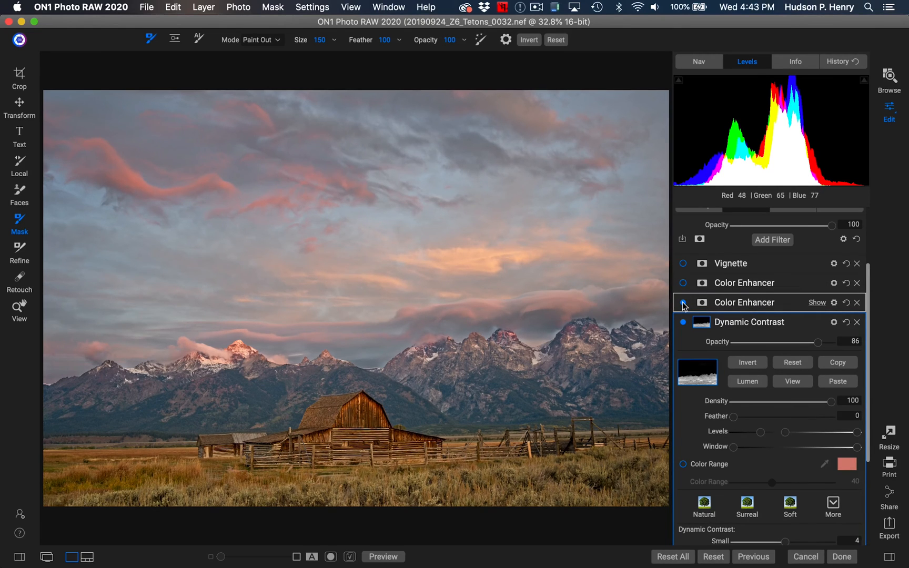
Step: Expand the lower Color Enhancer, set its yellow hue to -22 and adjust the yellow saturation
left_click(727, 303)
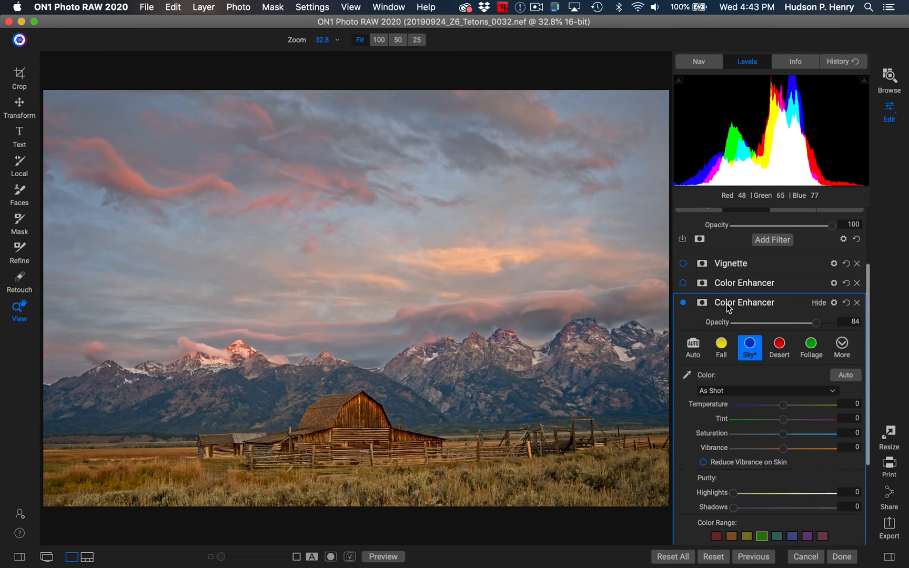
scroll(727, 303, "down", 4)
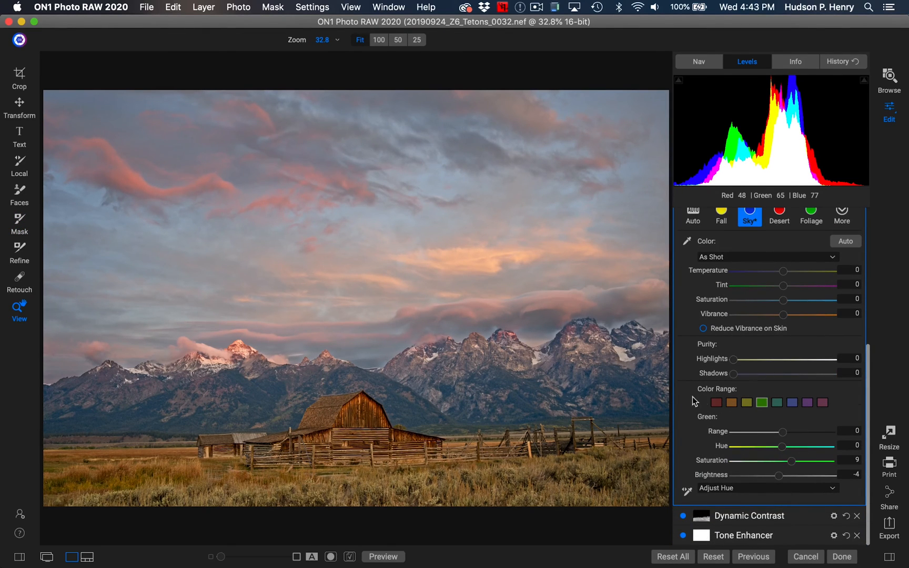
left_click(732, 402)
left_click(746, 403)
left_click_drag(780, 446, 758, 448)
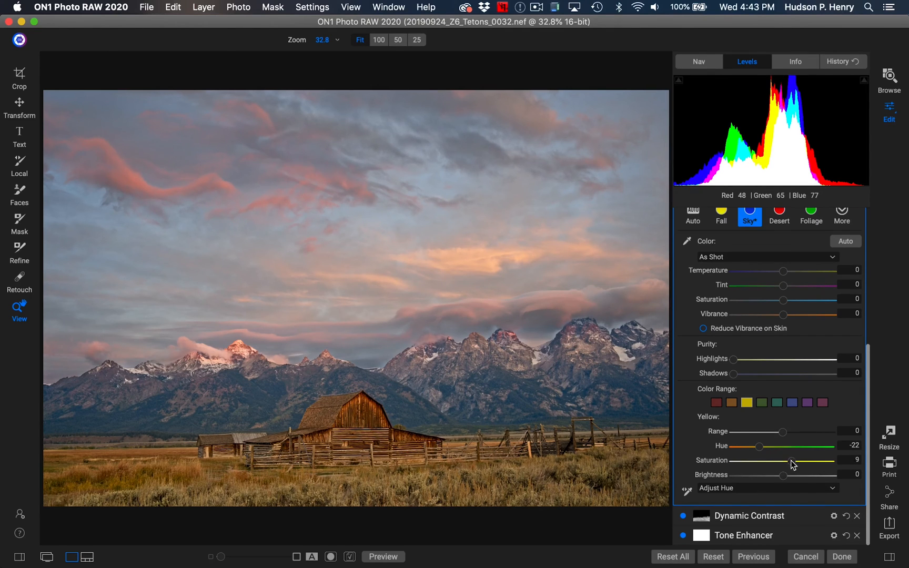
left_click_drag(781, 460, 780, 460)
Step: Set the blue brightness to -30 in the lower Color Enhancer
scroll(754, 391, "up", 2)
scroll(754, 391, "down", 2)
left_click(792, 405)
left_click_drag(781, 479, 756, 483)
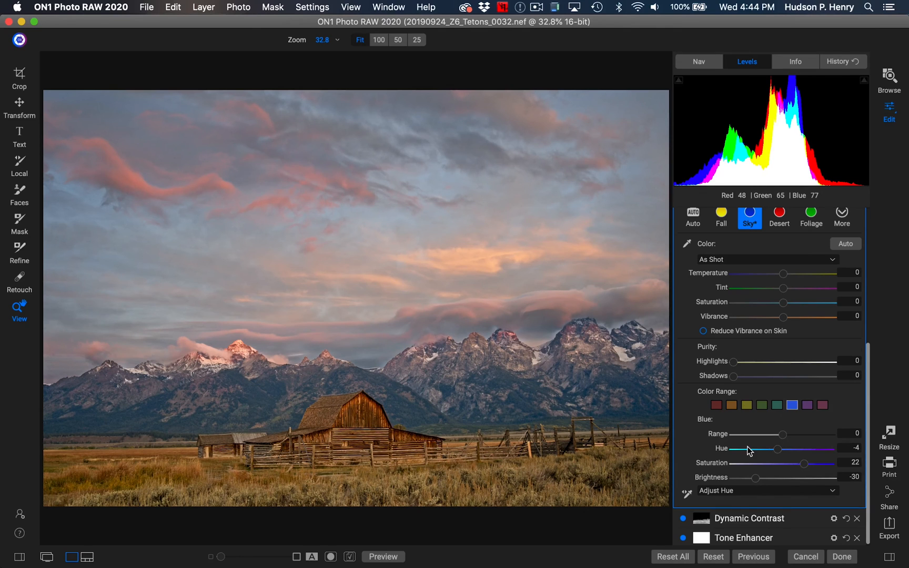
Step: Expand and turn on the upper Color Enhancer, which uses the Desert style, and set its opacity to 69
scroll(747, 446, "up", 5)
scroll(747, 446, "up", 3)
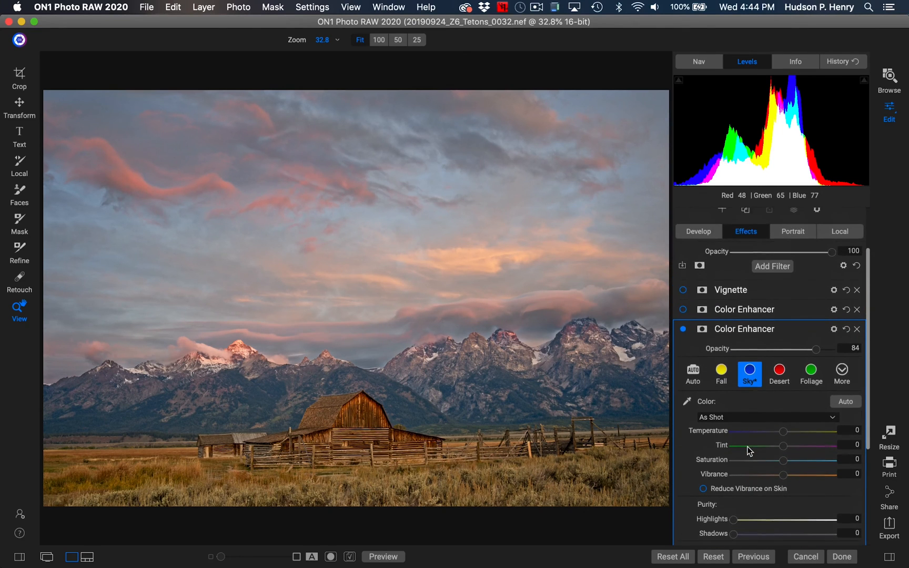
left_click(731, 314)
scroll(685, 312, "down", 4)
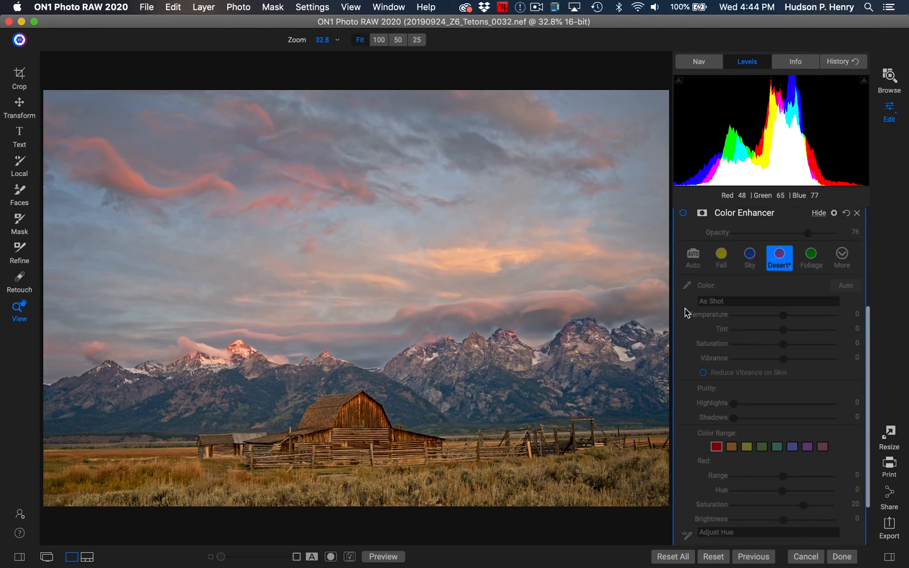
scroll(686, 311, "up", 4)
left_click(684, 310)
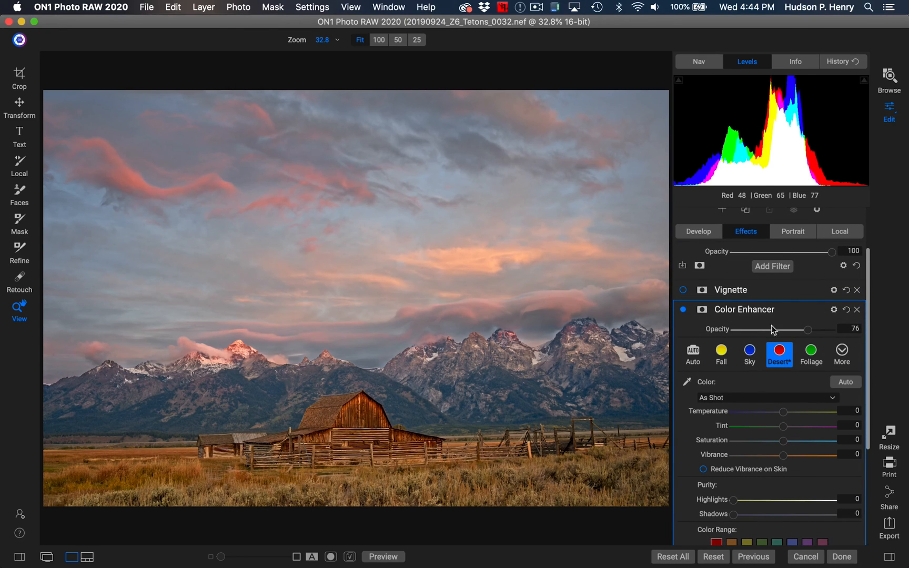
scroll(777, 416, "up", 1)
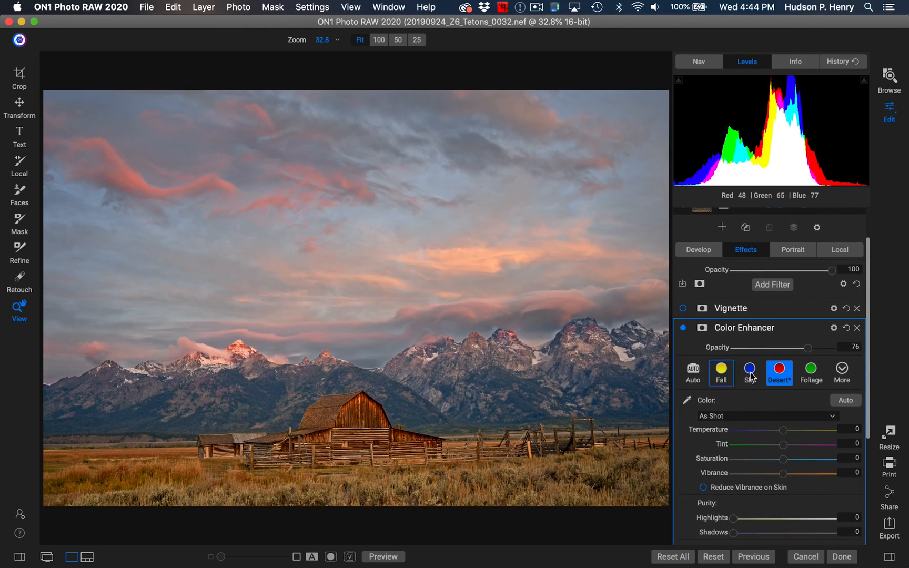
scroll(783, 378, "down", 1)
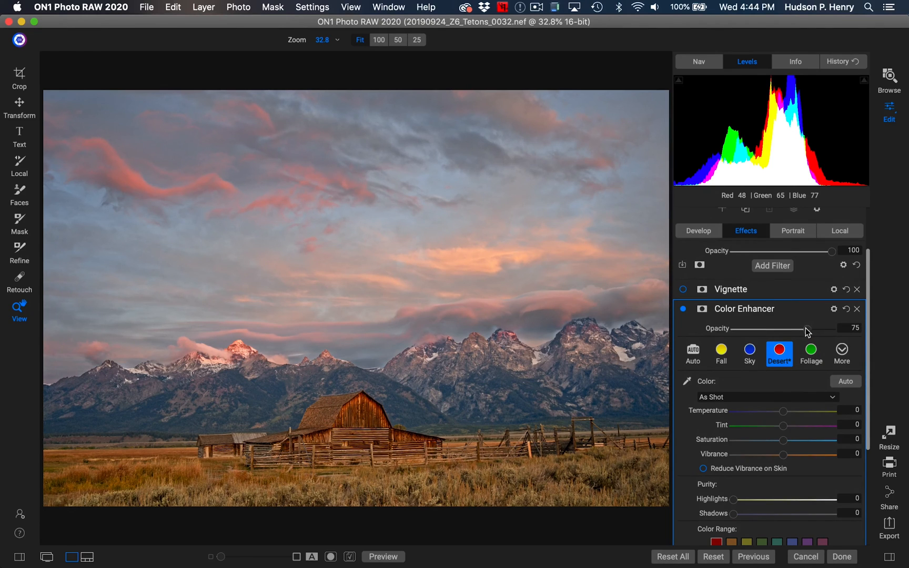
left_click_drag(803, 328, 800, 328)
Step: Turn on the Vignette filter and set its brightness to -47, roundness to 59, and both size and feather to 0
scroll(750, 379, "up", 2)
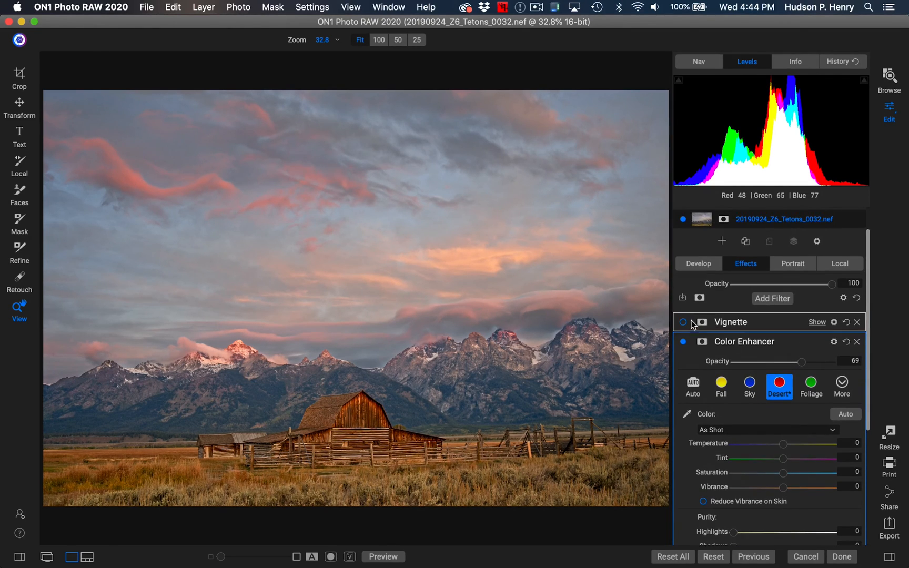
left_click(720, 321)
left_click(682, 322)
scroll(740, 349, "down", 2)
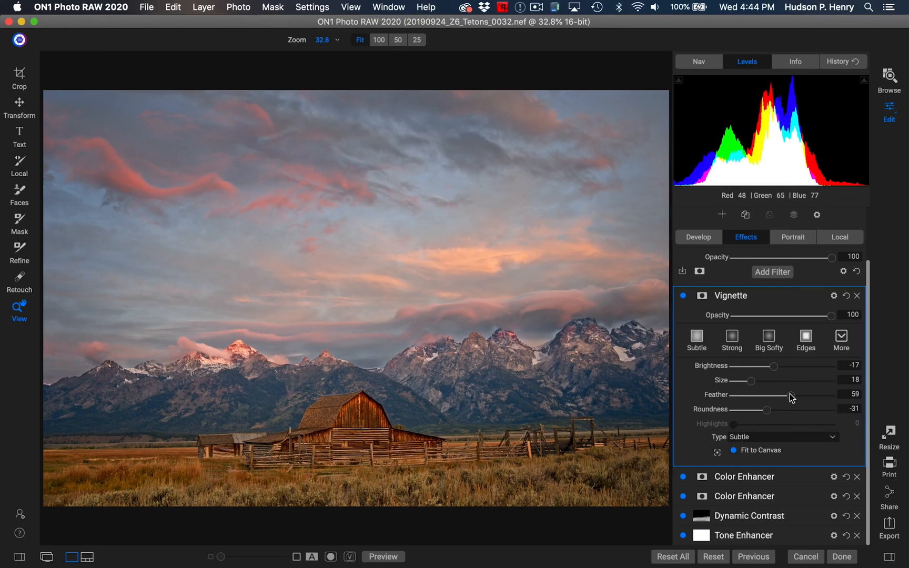
left_click_drag(793, 398, 715, 398)
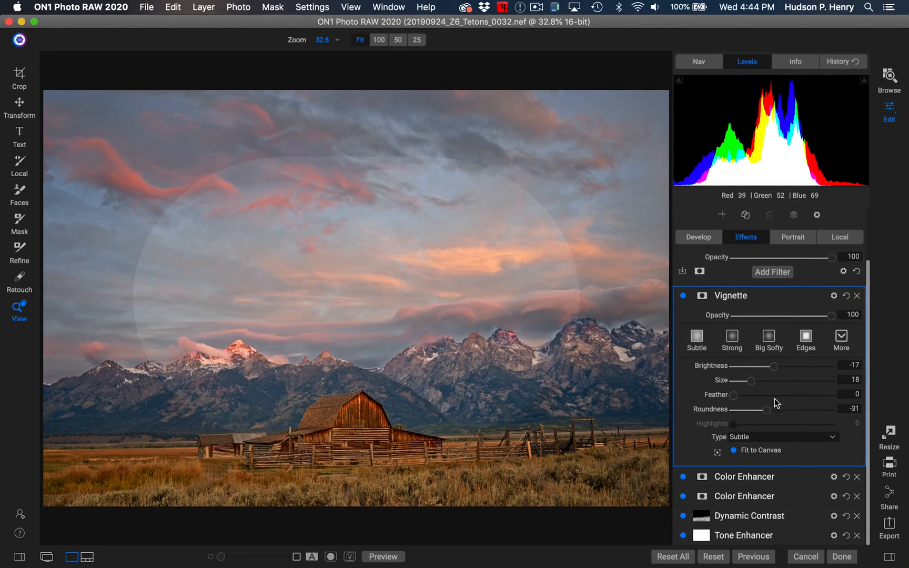
left_click_drag(772, 365, 759, 366)
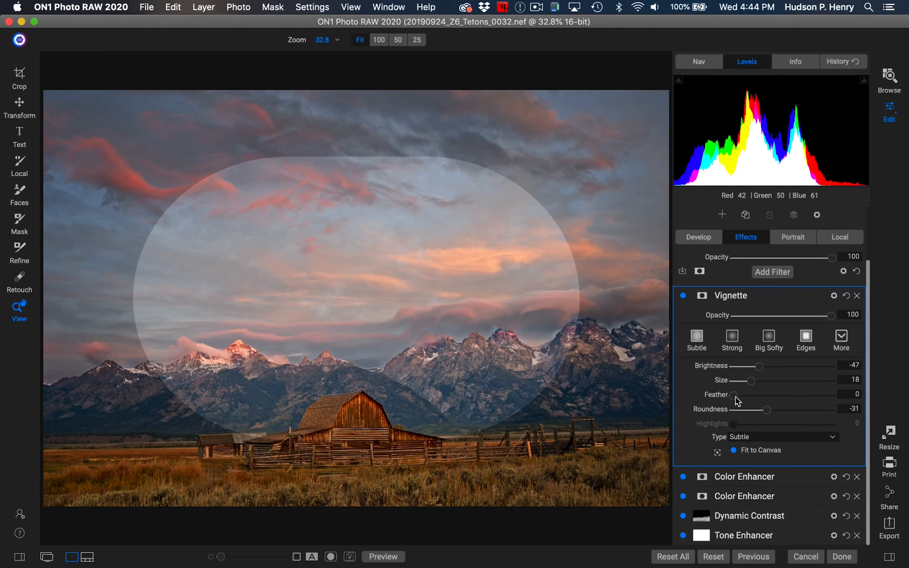
left_click_drag(769, 414, 811, 416)
left_click_drag(753, 386, 728, 383)
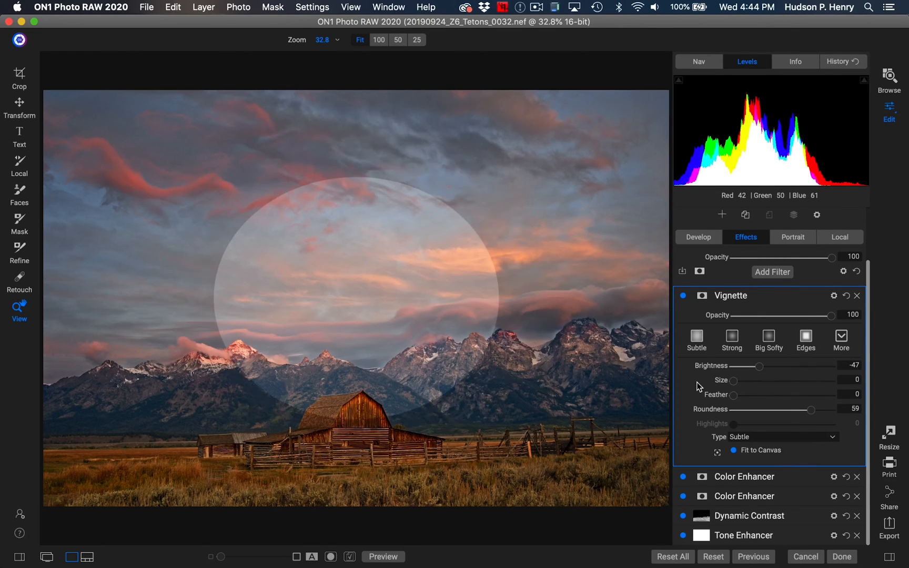
Step: Center the vignette on the barn and set its size to 11, feather to 100 and brightness to -24
left_click(717, 454)
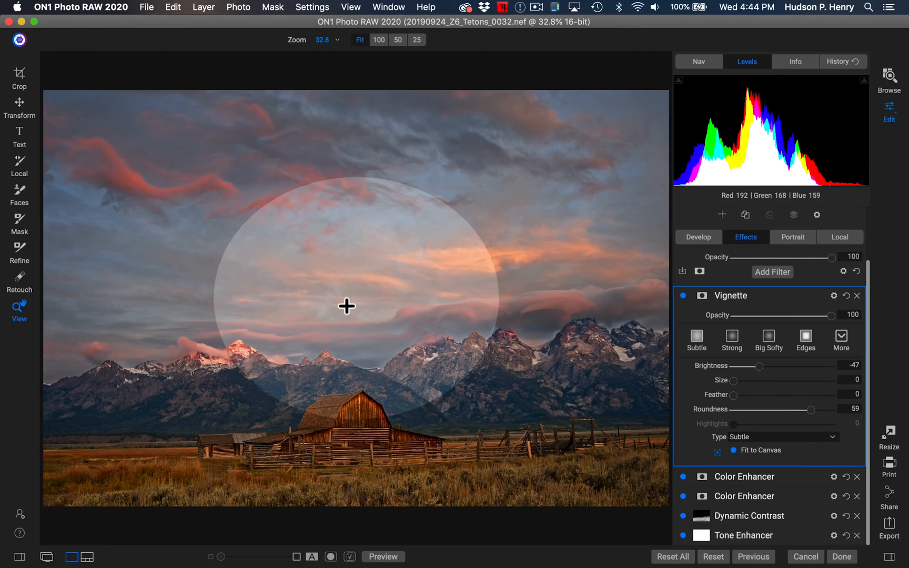
left_click_drag(377, 373, 353, 434)
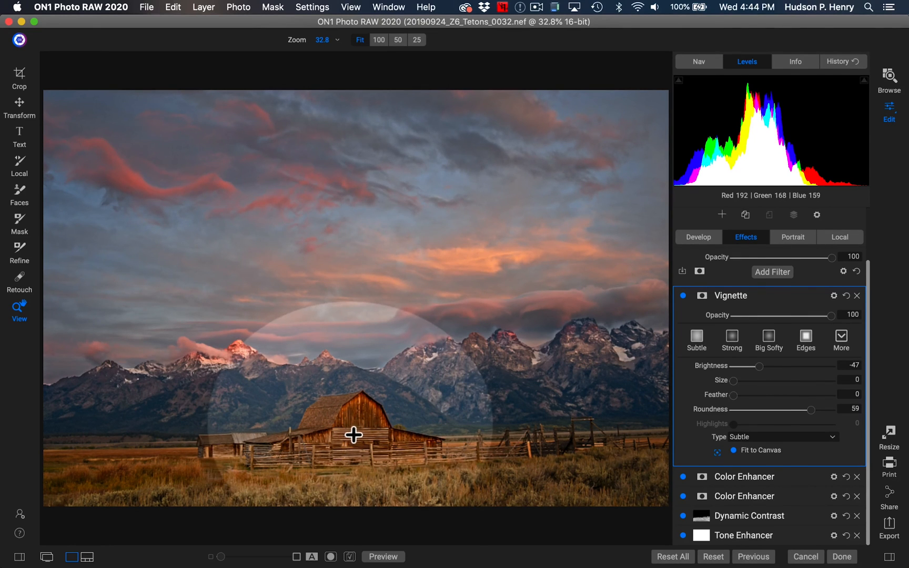
left_click_drag(734, 381, 744, 381)
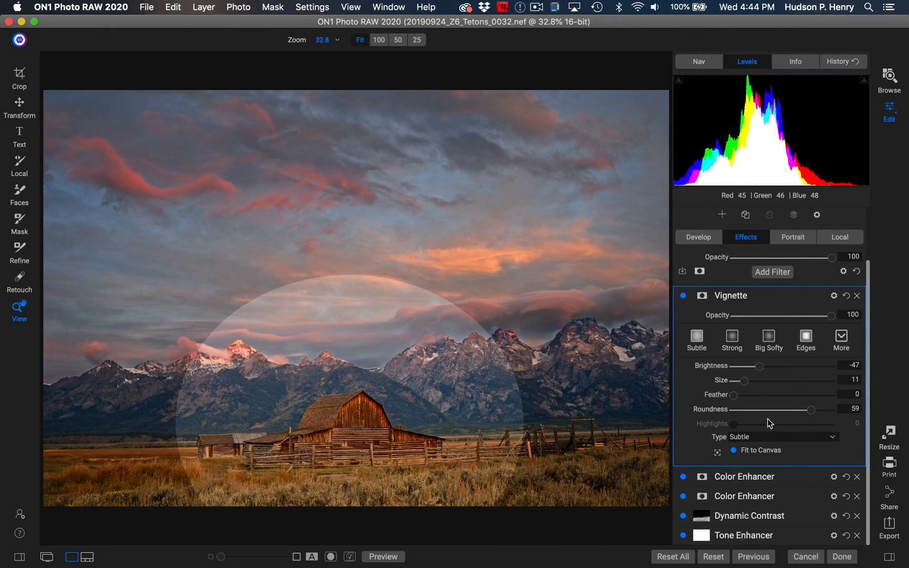
left_click_drag(734, 396, 907, 381)
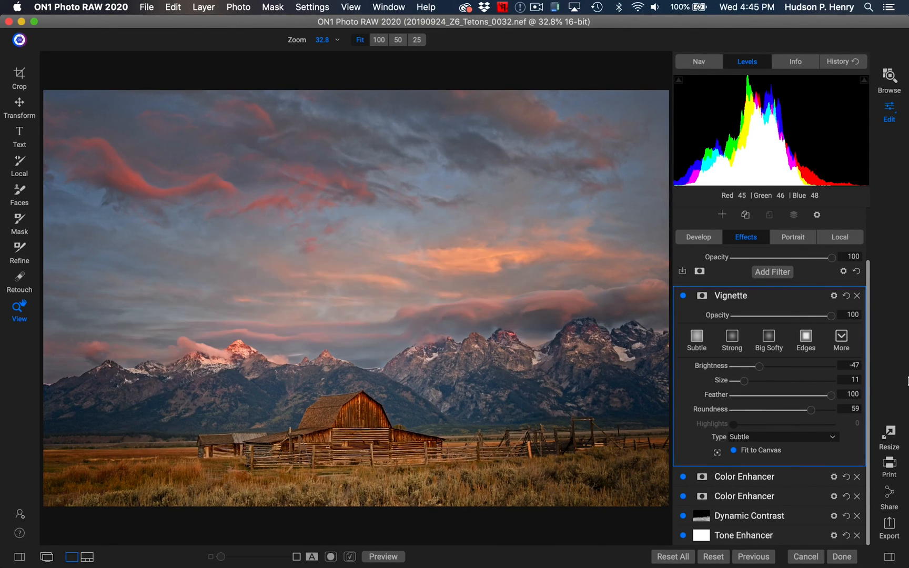
left_click_drag(758, 368, 770, 370)
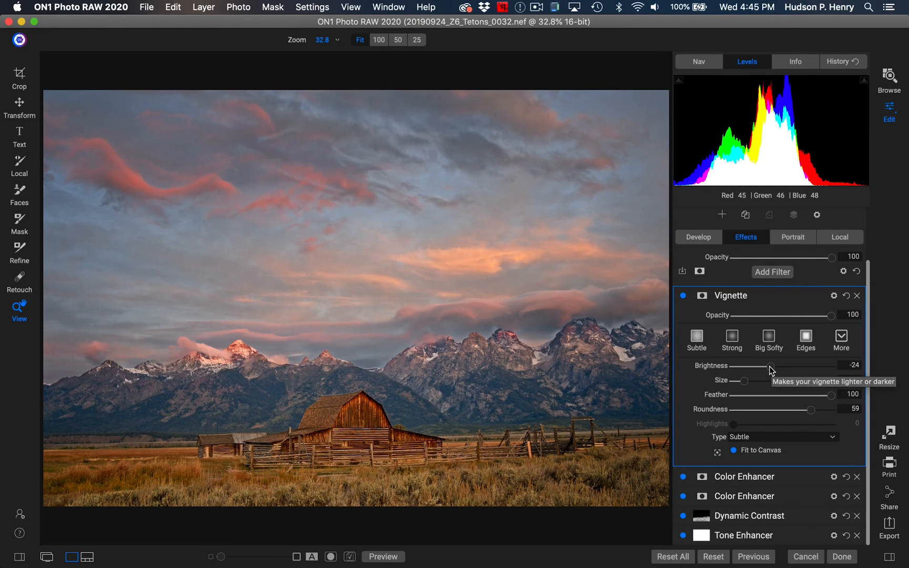
Step: Compare the edited photo with the original by switching the preview off and on
left_click(384, 557)
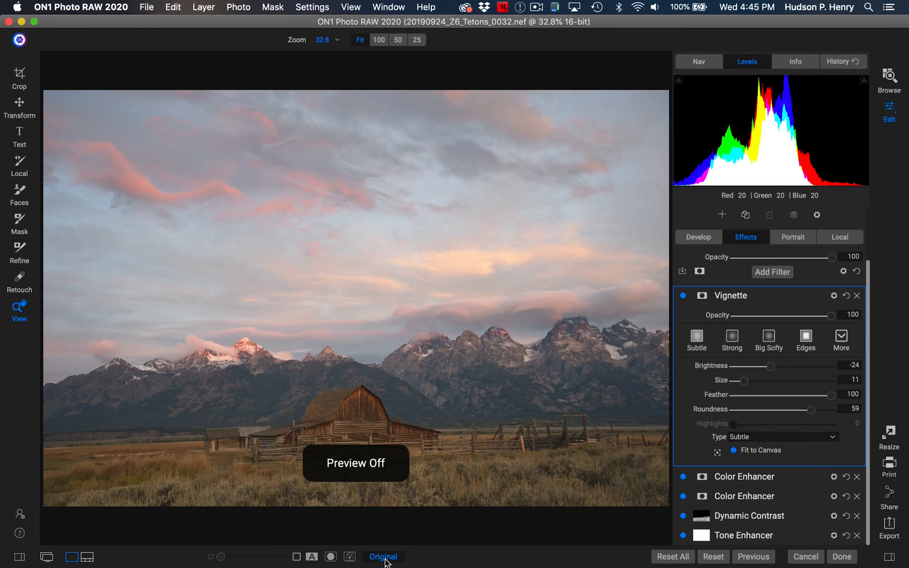
left_click(384, 556)
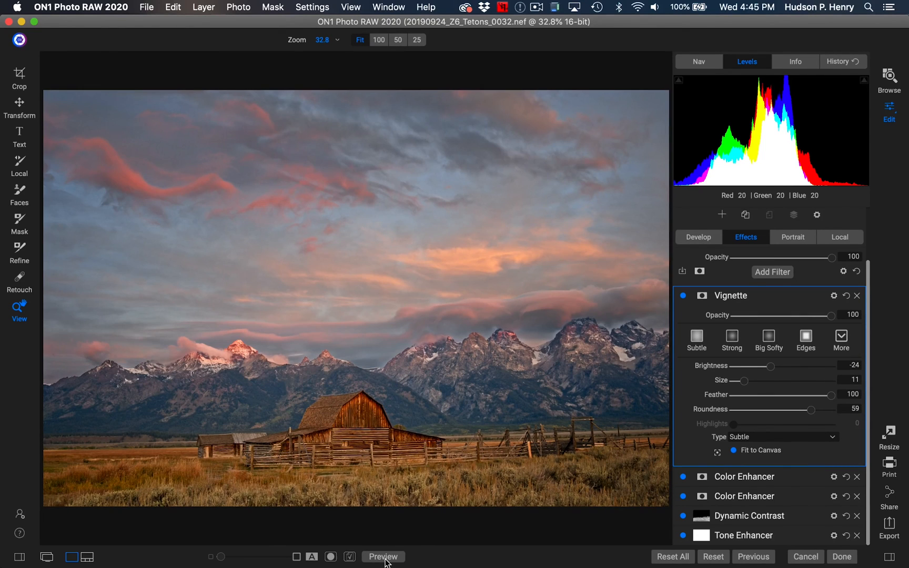